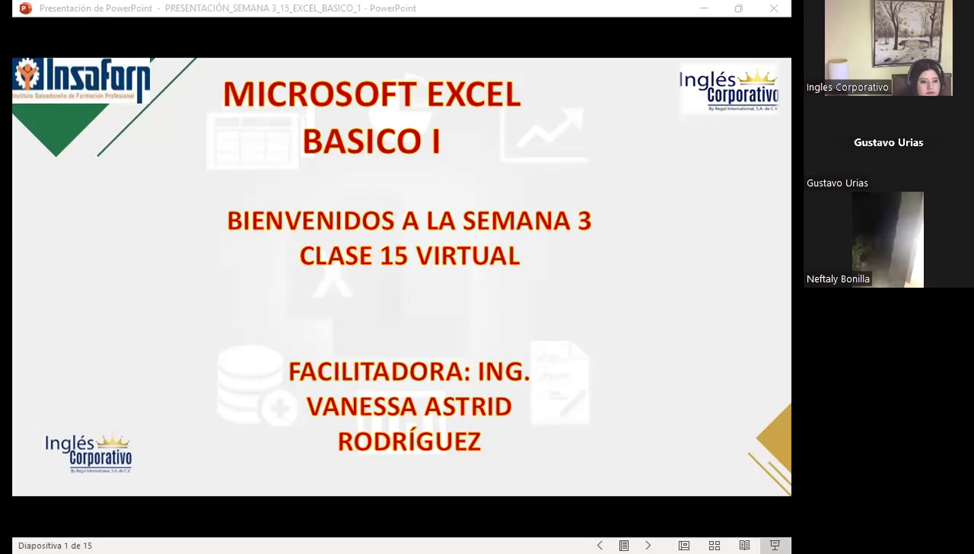
Ink-mark 'BASICO' on the title slide, undo it, then bring the Excel Básico course page forward
left_click_drag(312, 143, 418, 142)
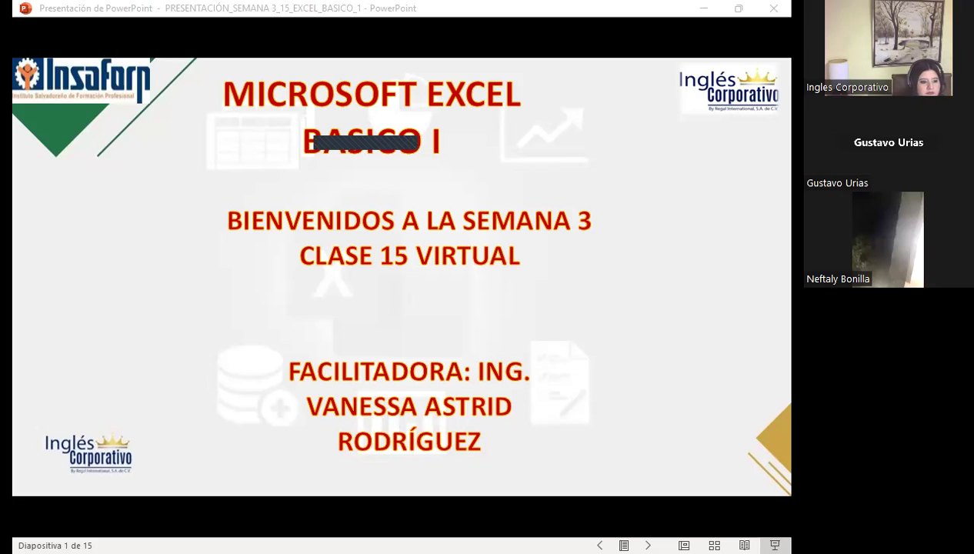
key("ctrl+z")
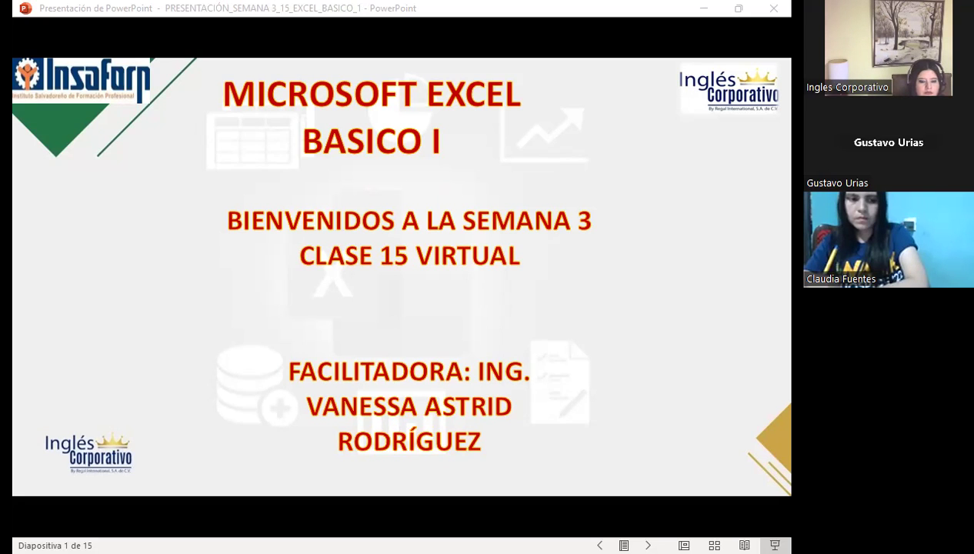
left_click(525, 393)
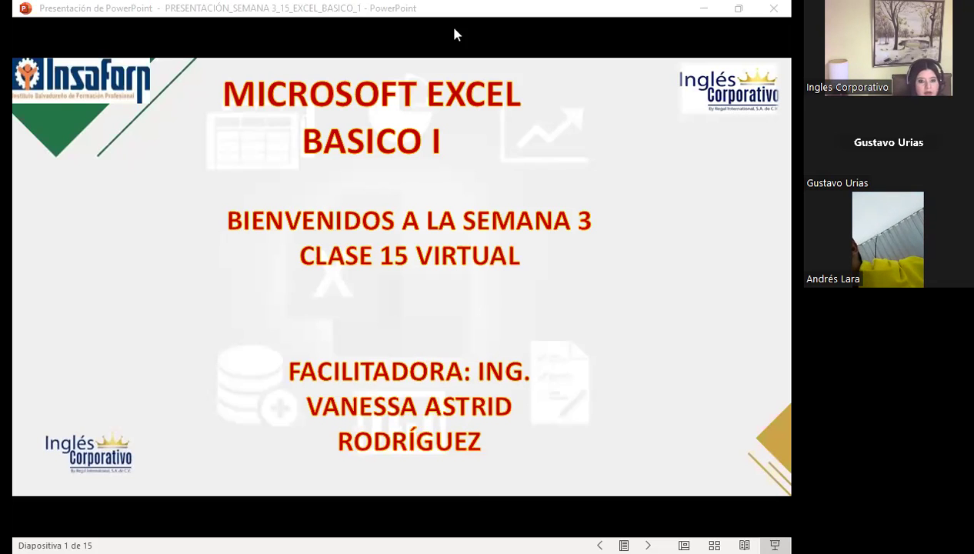
key("alt+Tab")
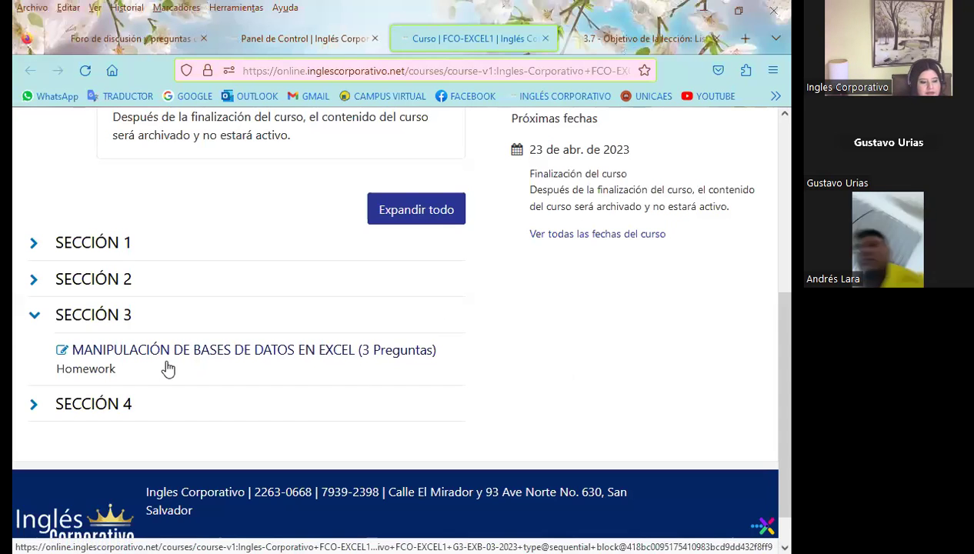
Expand Sección 4 to reveal its tables-and-charts homework and the Examen Final (1 Pregunta)
left_click(36, 410)
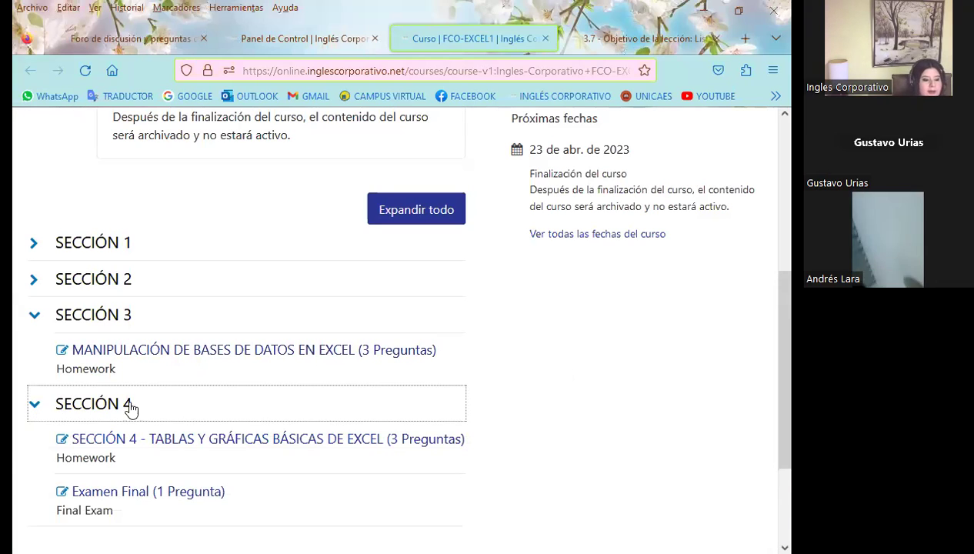
left_click(517, 408)
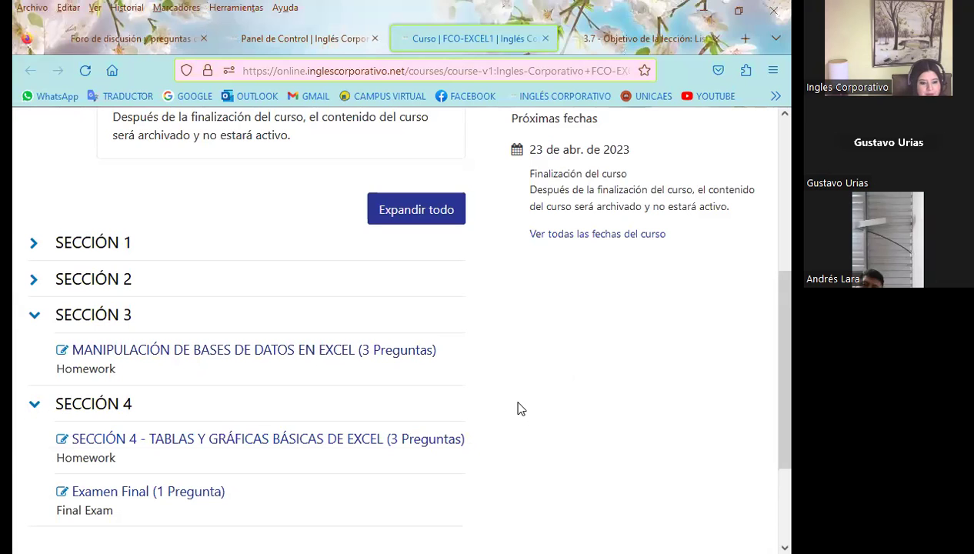
scroll(517, 408, "down", 2)
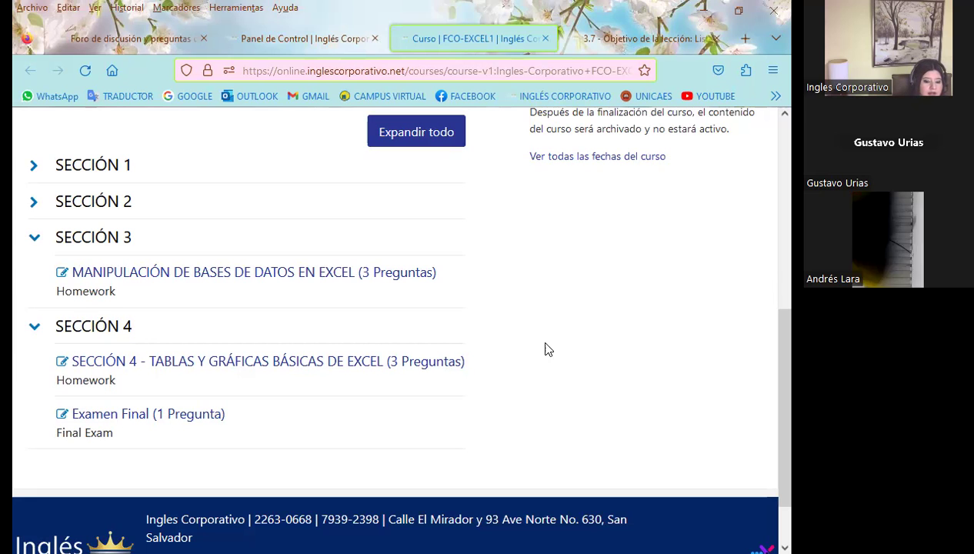
Return to the top of the outline and open the lesson 3.7 'Lista de validación de datos parte 2' page
scroll(500, 382, "up", 3)
scroll(504, 383, "up", 3)
scroll(500, 382, "up", 2)
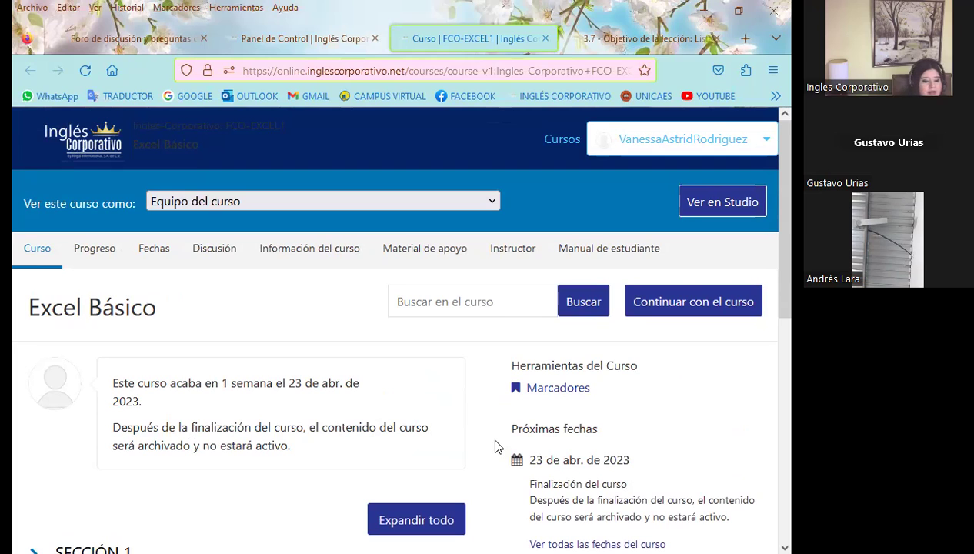
left_click(636, 36)
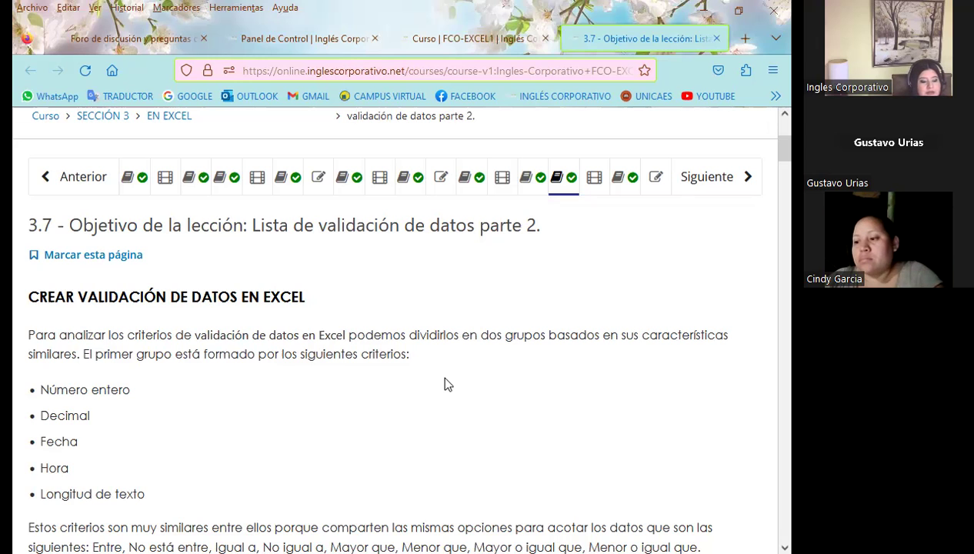
Scroll lesson 3.7 past Figures 4–6 to the =$G$1:$G$7 Domingo–Sábado list example
scroll(444, 383, "down", 2)
scroll(444, 382, "down", 1)
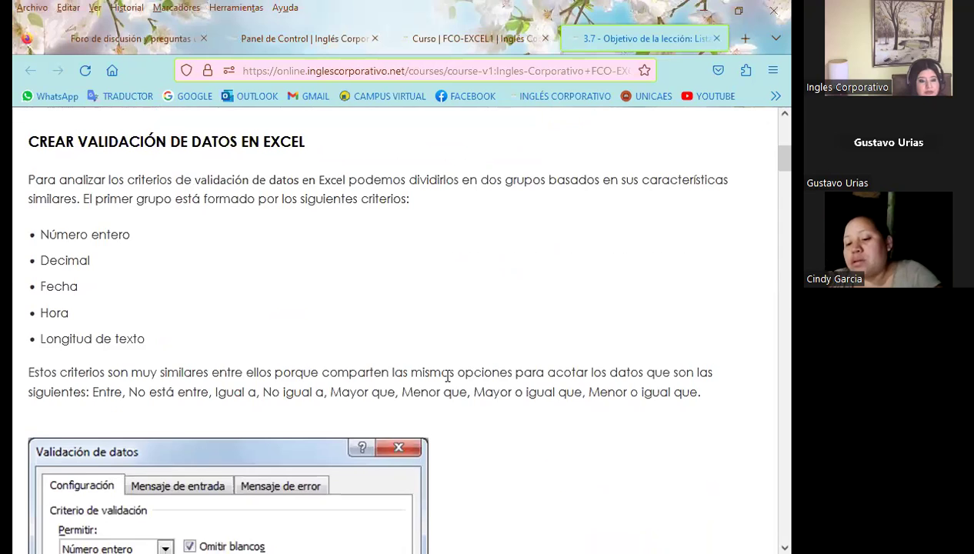
scroll(446, 382, "up", 3)
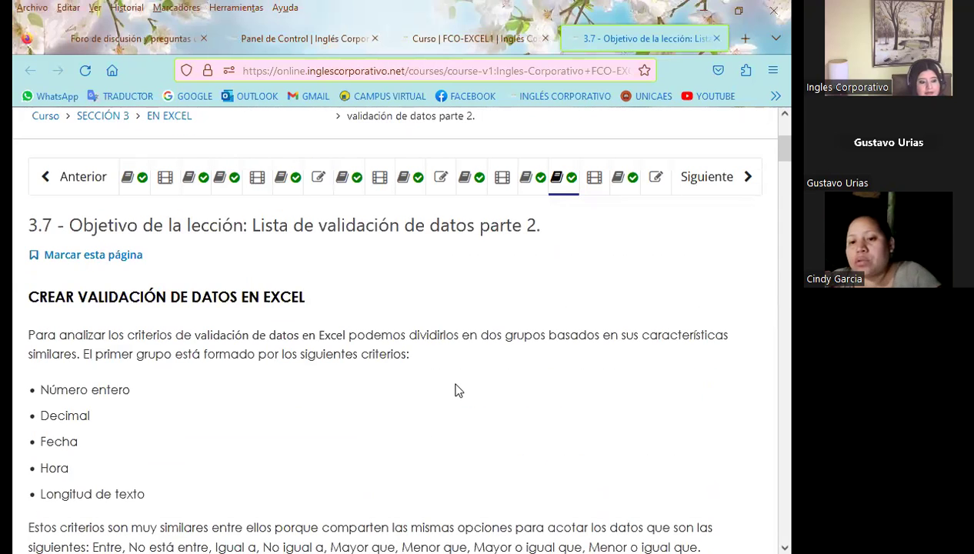
scroll(485, 388, "down", 1)
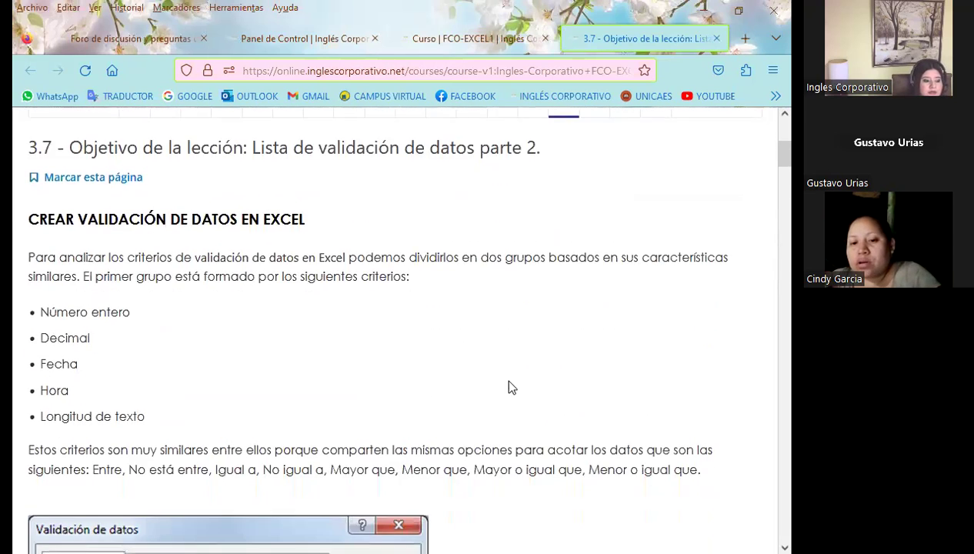
scroll(509, 387, "down", 2)
scroll(519, 395, "down", 1)
scroll(519, 396, "down", 2)
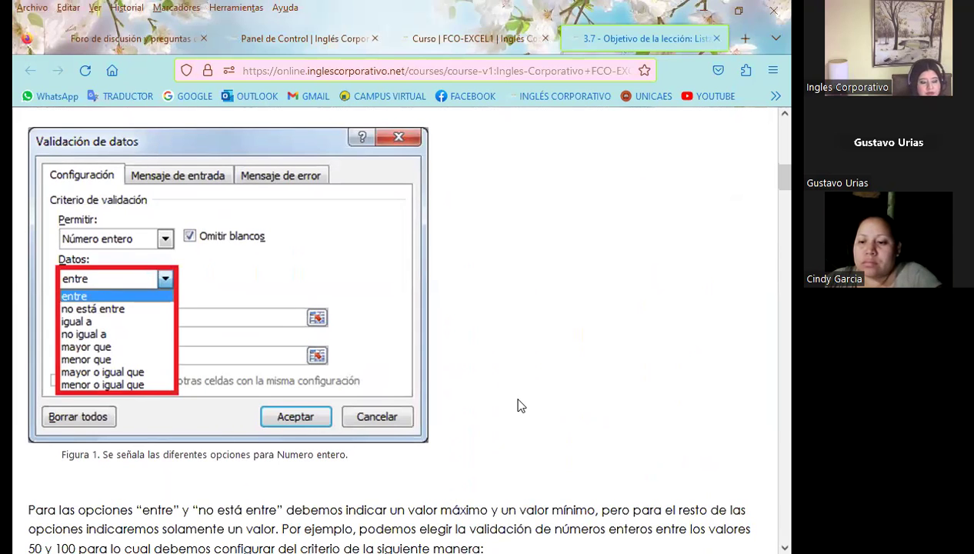
scroll(519, 406, "down", 1)
scroll(519, 405, "down", 4)
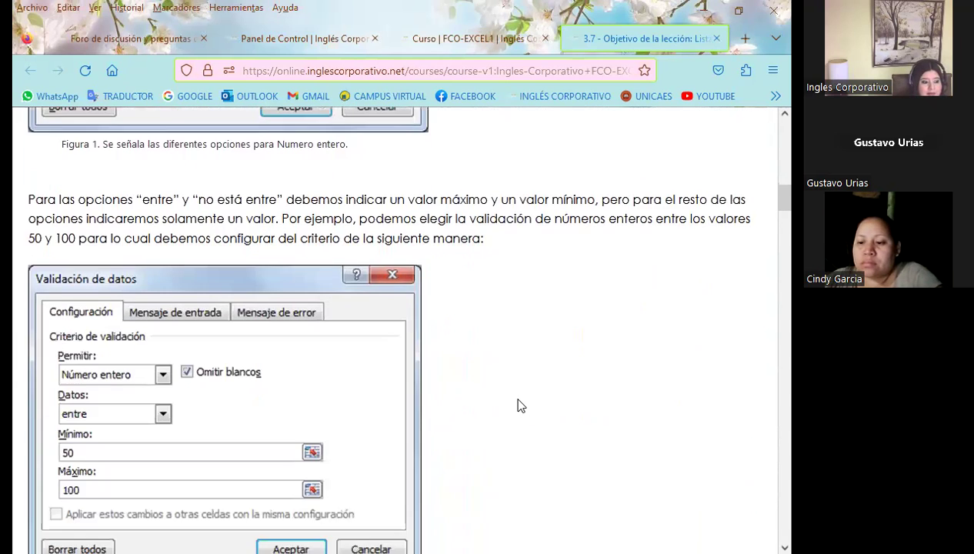
scroll(520, 405, "down", 2)
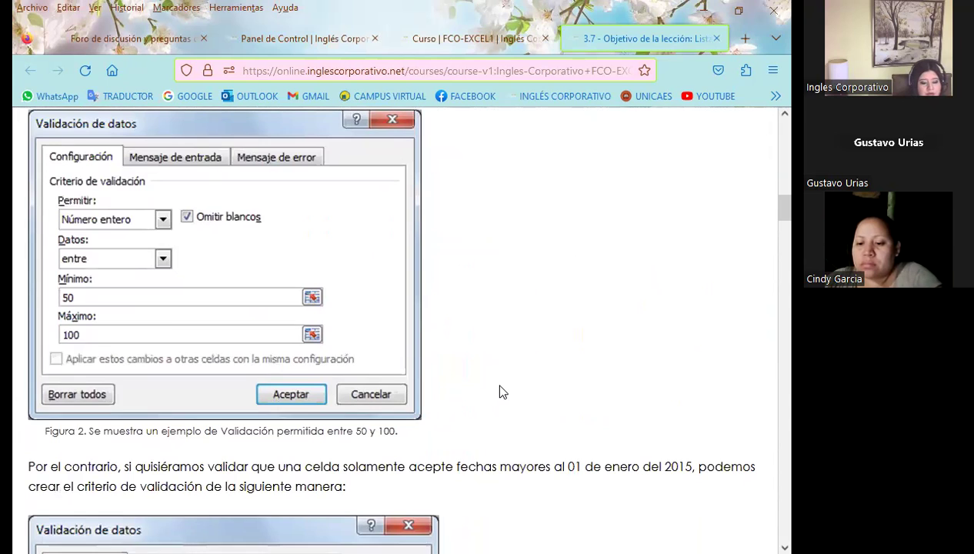
scroll(500, 392, "down", 2)
scroll(500, 390, "down", 2)
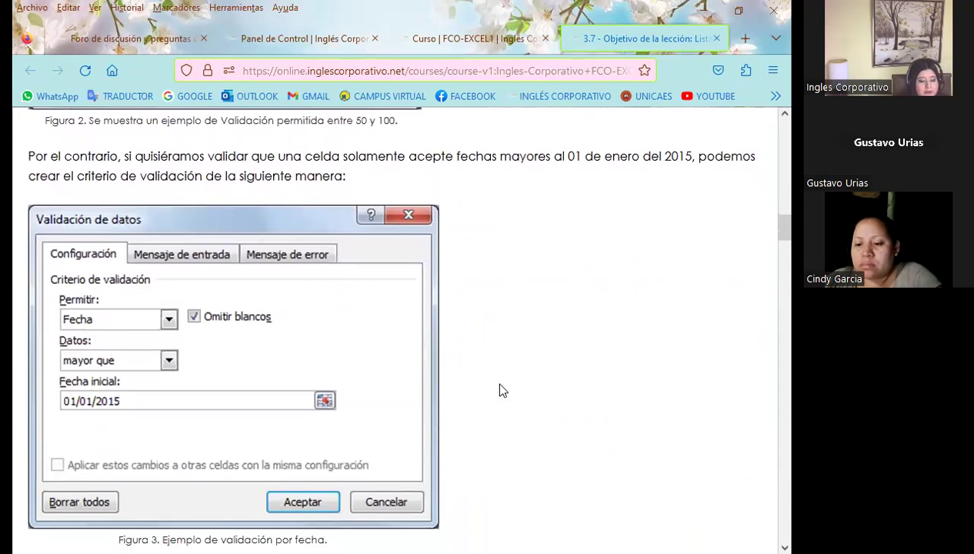
scroll(500, 391, "down", 2)
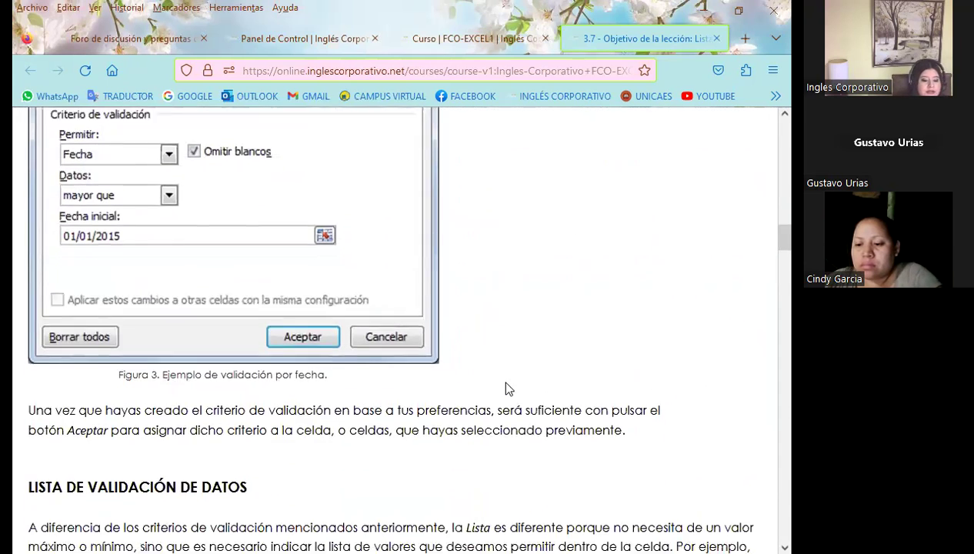
scroll(498, 428, "down", 3)
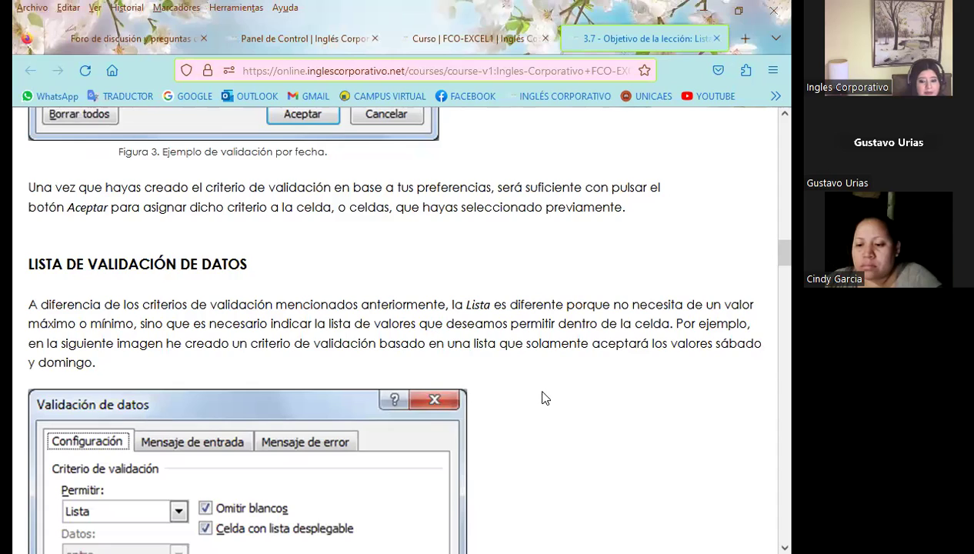
scroll(541, 398, "up", 3)
scroll(483, 444, "down", 4)
scroll(480, 444, "down", 3)
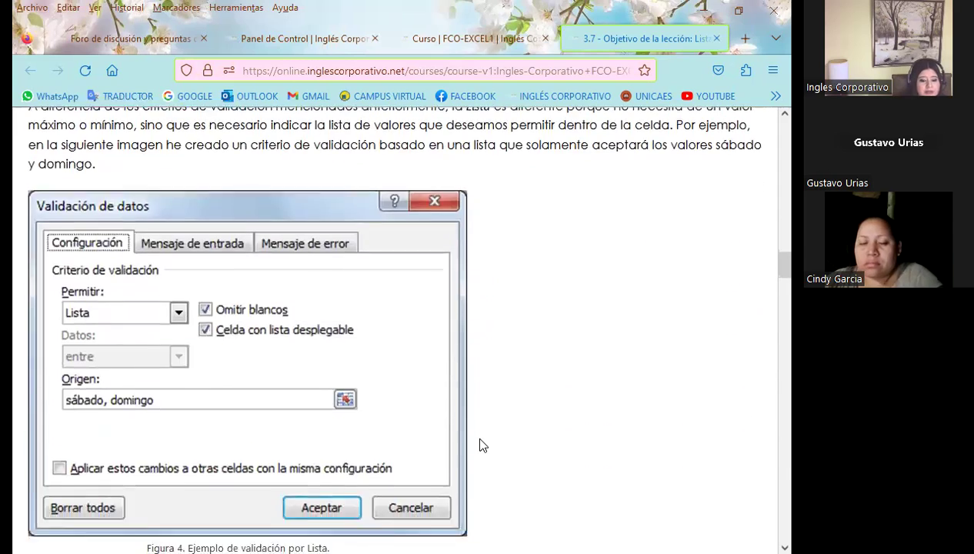
scroll(479, 444, "down", 7)
scroll(492, 390, "up", 3)
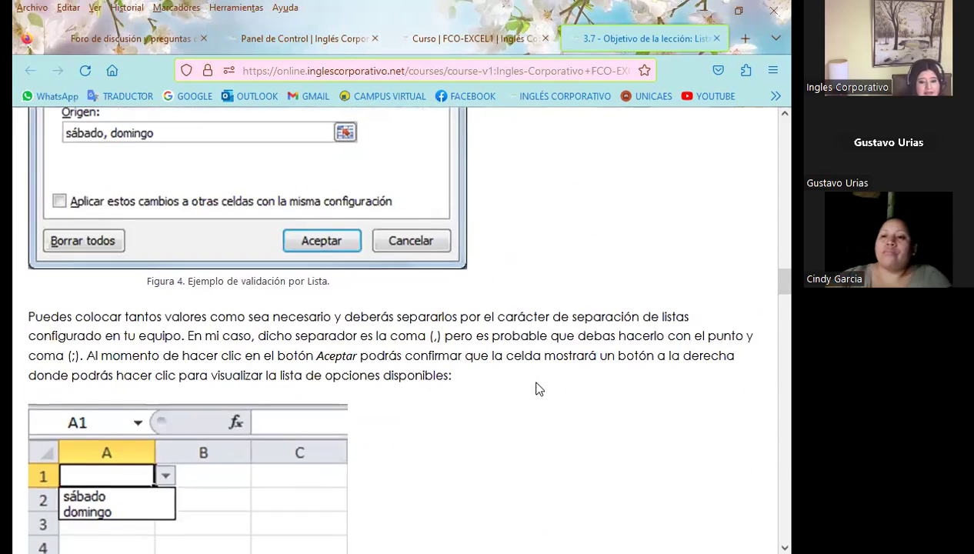
scroll(500, 401, "down", 1)
scroll(468, 406, "down", 7)
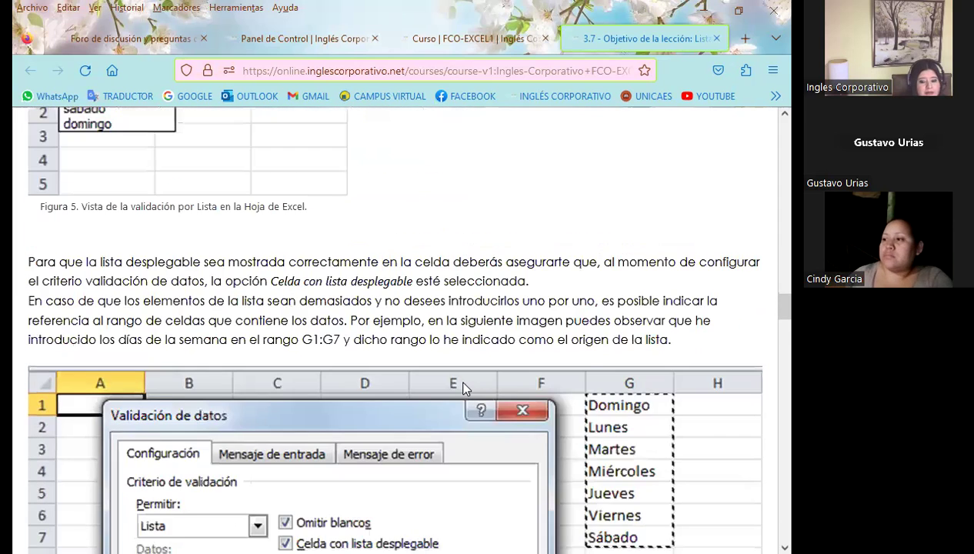
scroll(458, 390, "down", 4)
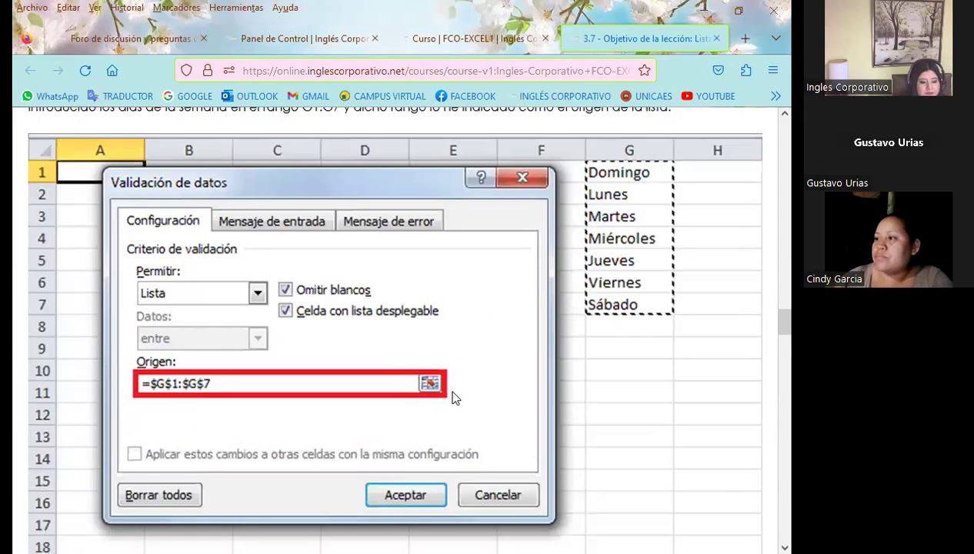
scroll(362, 385, "up", 4)
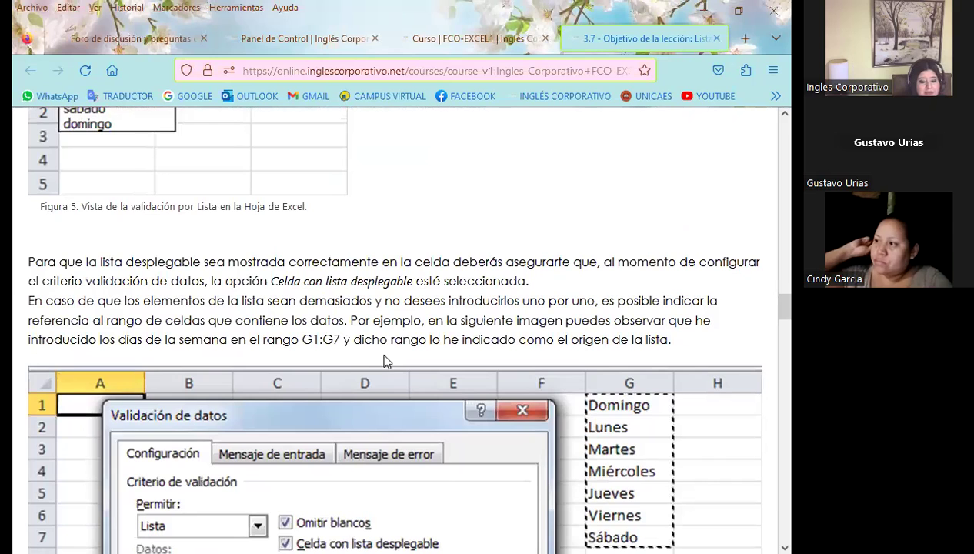
scroll(399, 353, "down", 1)
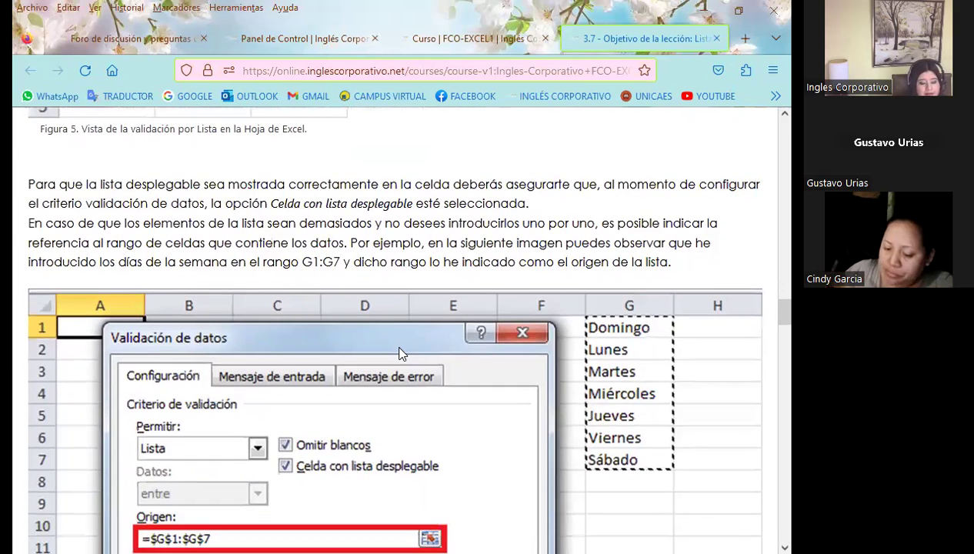
scroll(400, 353, "down", 2)
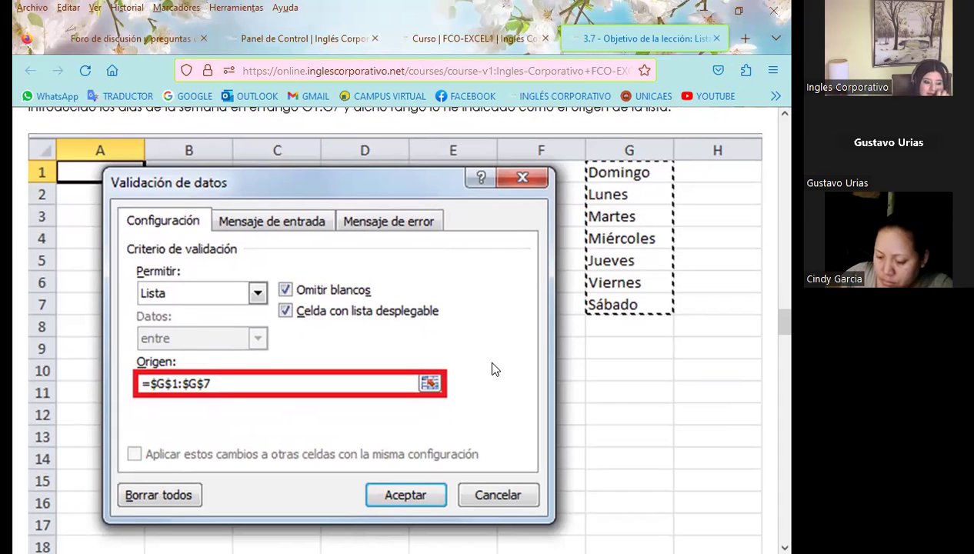
Skim down to the error-message section, then return to the 'Crear validación de datos en Excel' introduction
scroll(450, 389, "down", 5)
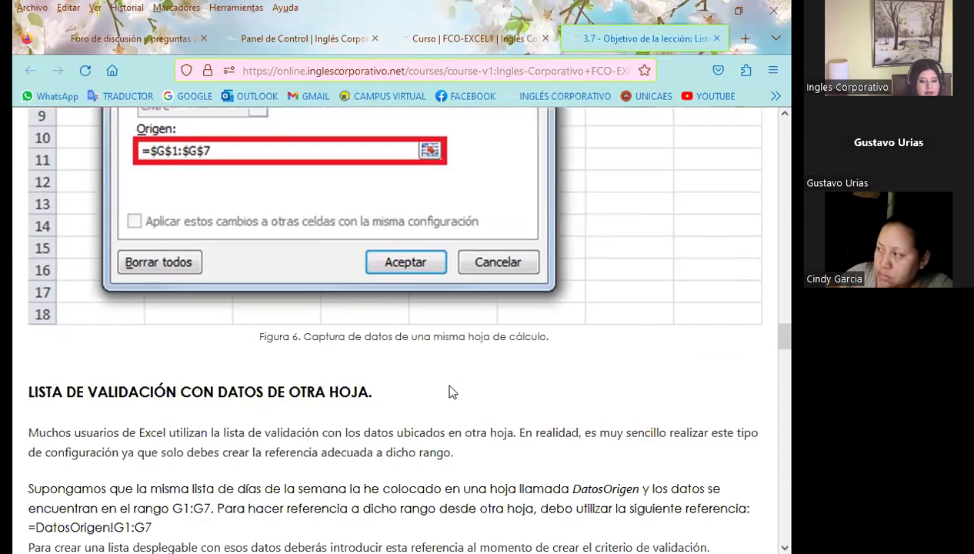
scroll(453, 391, "down", 2)
scroll(452, 388, "down", 4)
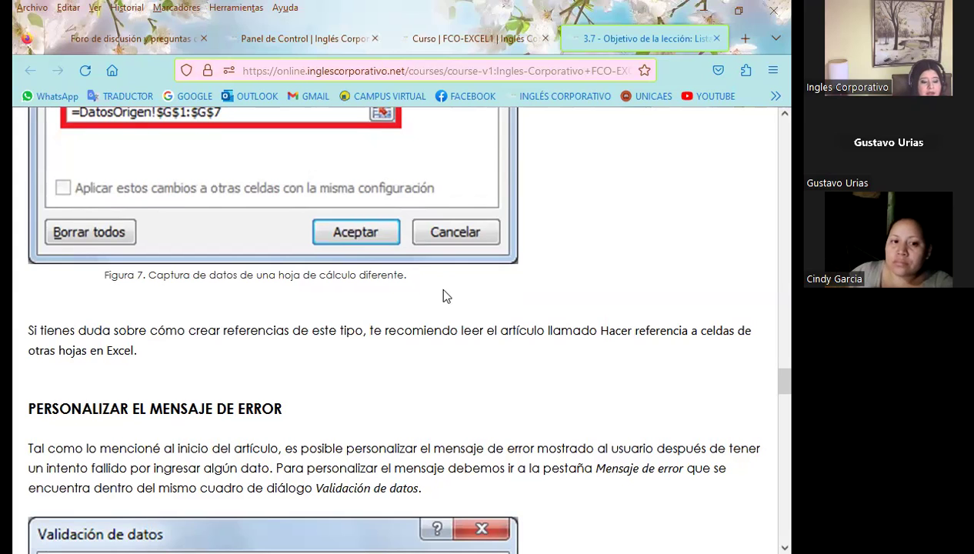
scroll(447, 296, "down", 4)
scroll(467, 355, "down", 5)
scroll(469, 355, "up", 8)
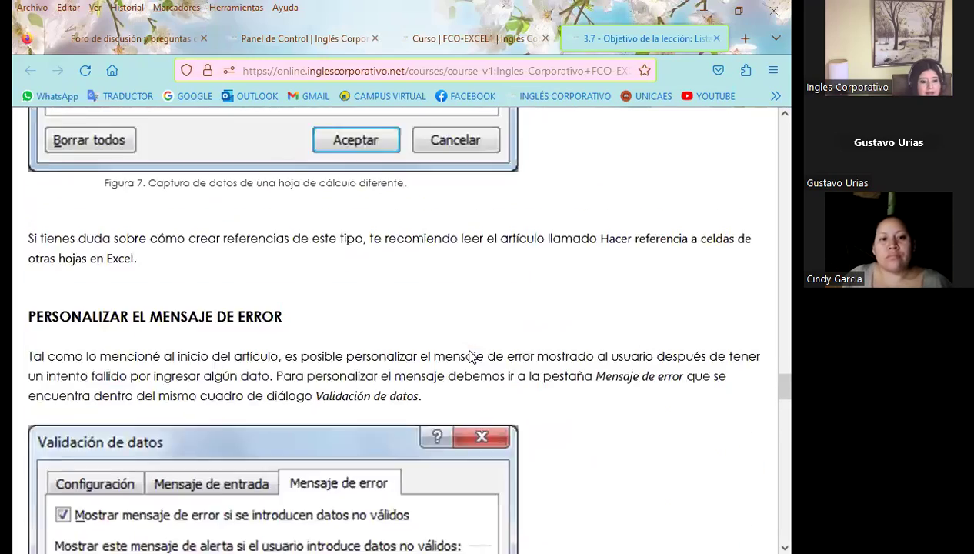
scroll(470, 357, "up", 3)
scroll(471, 356, "up", 4)
scroll(469, 350, "up", 4)
scroll(471, 356, "up", 4)
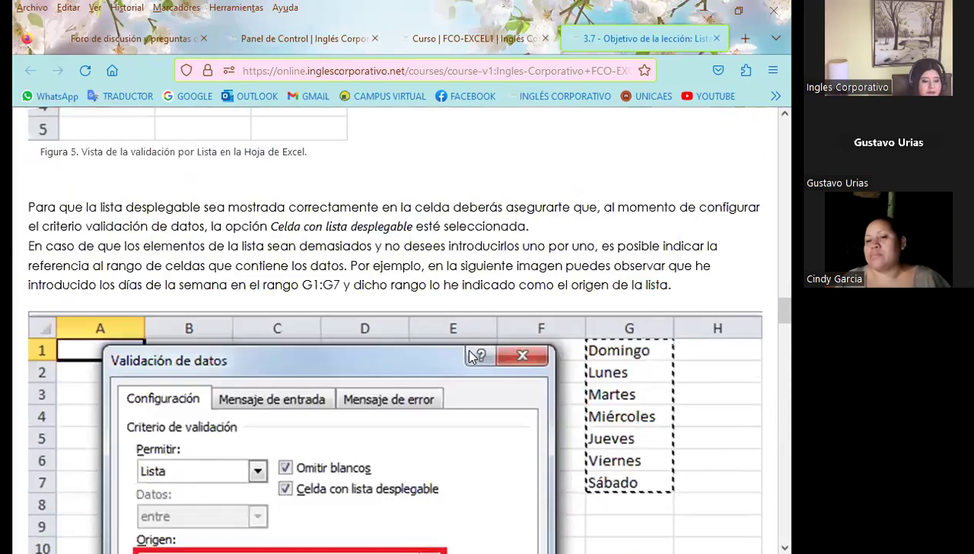
scroll(471, 355, "up", 4)
scroll(471, 356, "up", 4)
scroll(471, 355, "up", 4)
scroll(472, 357, "up", 4)
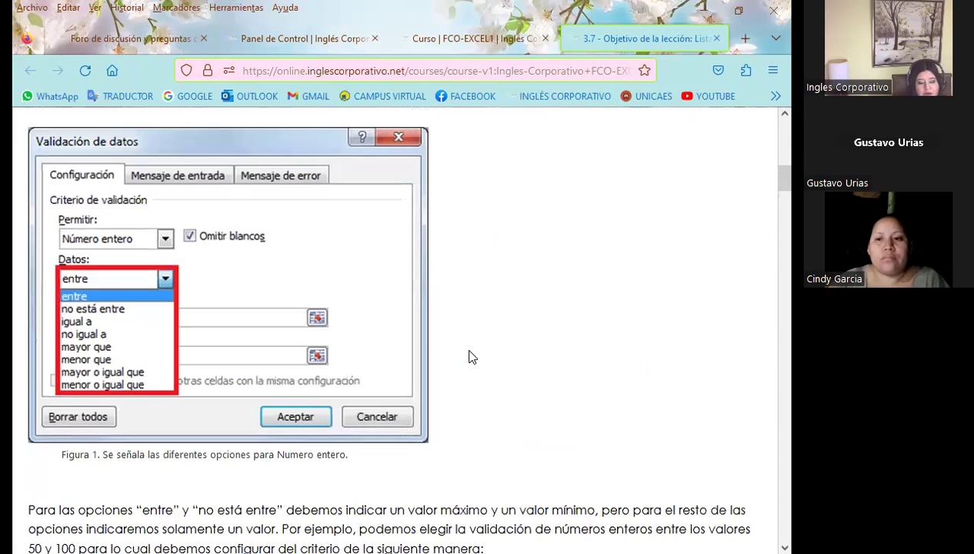
scroll(470, 356, "up", 4)
scroll(469, 354, "up", 4)
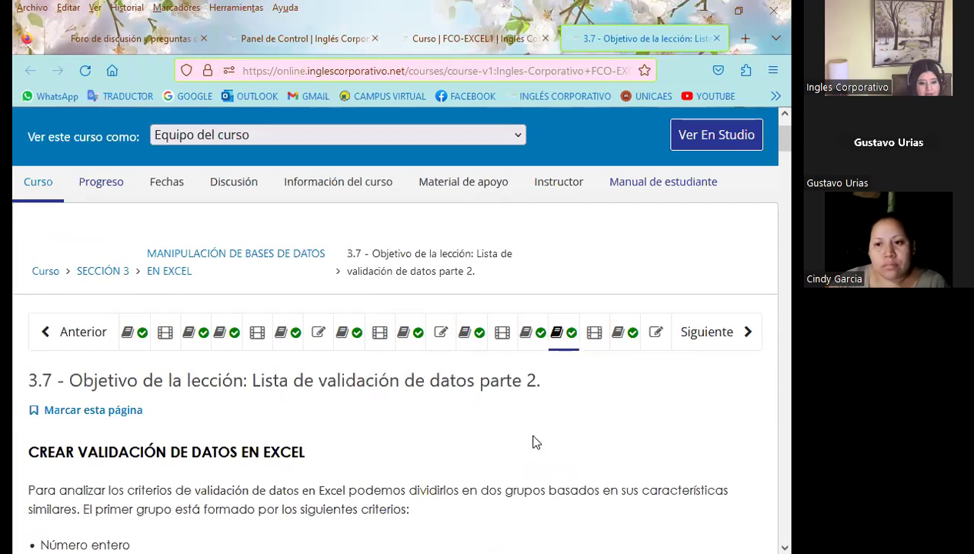
scroll(536, 441, "down", 2)
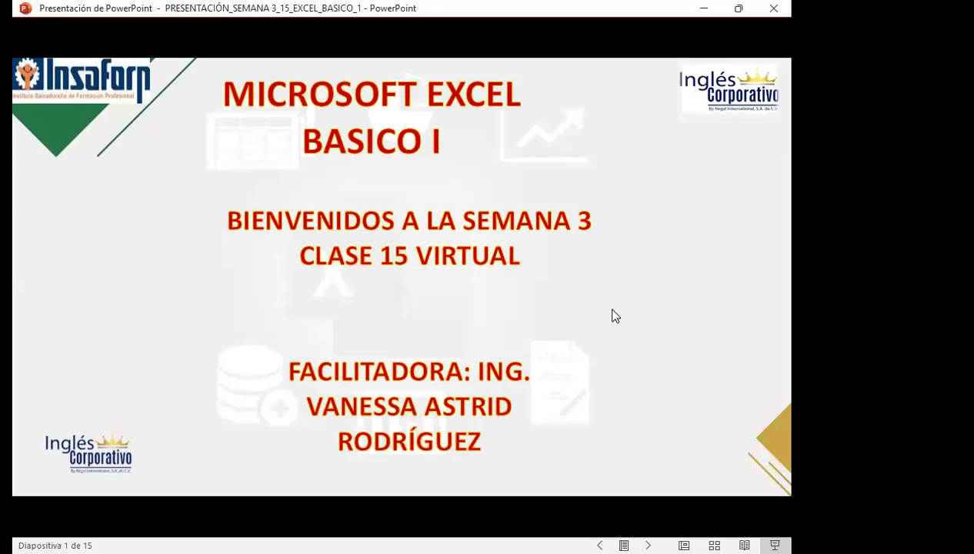
left_click(614, 315)
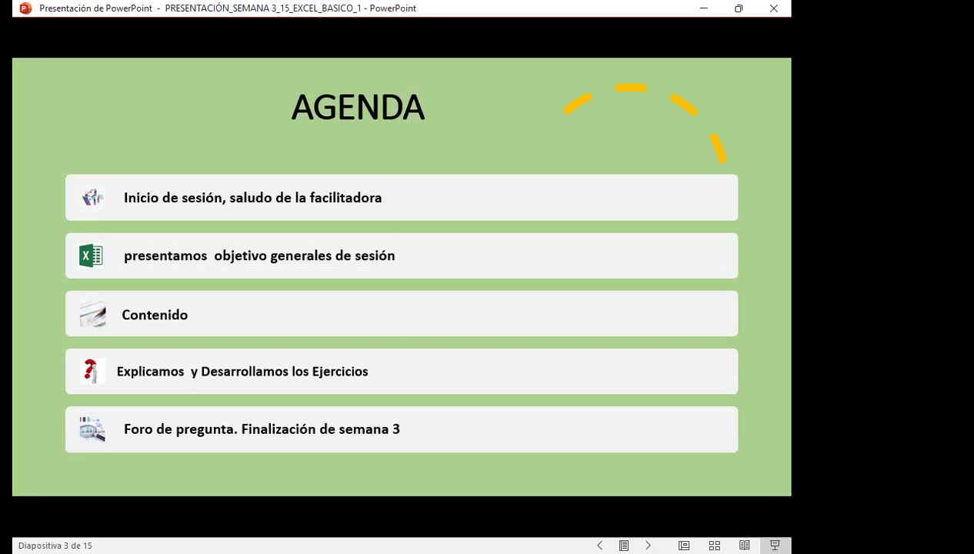
Advance past the session objective and Validación de datos title slides to slide 6 on data validation uses
key("Right")
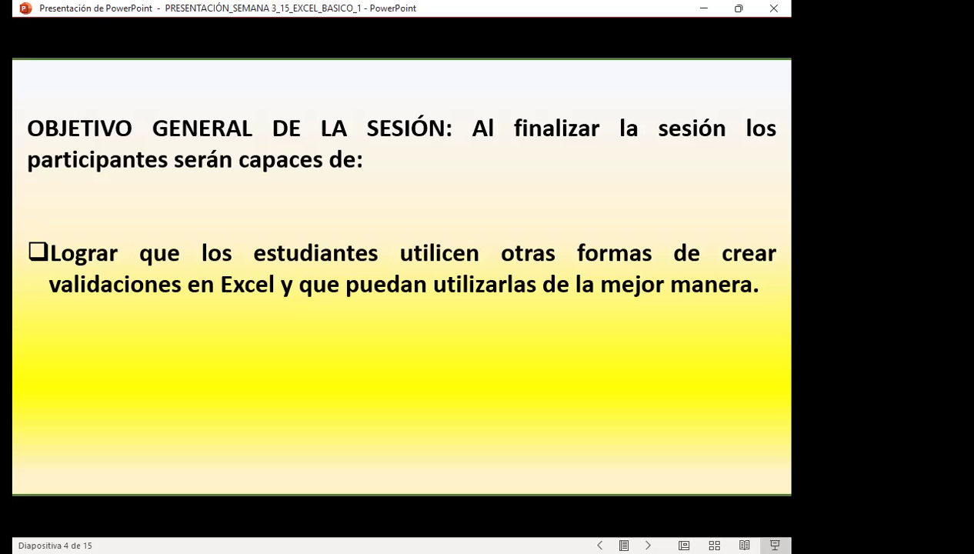
key("Right")
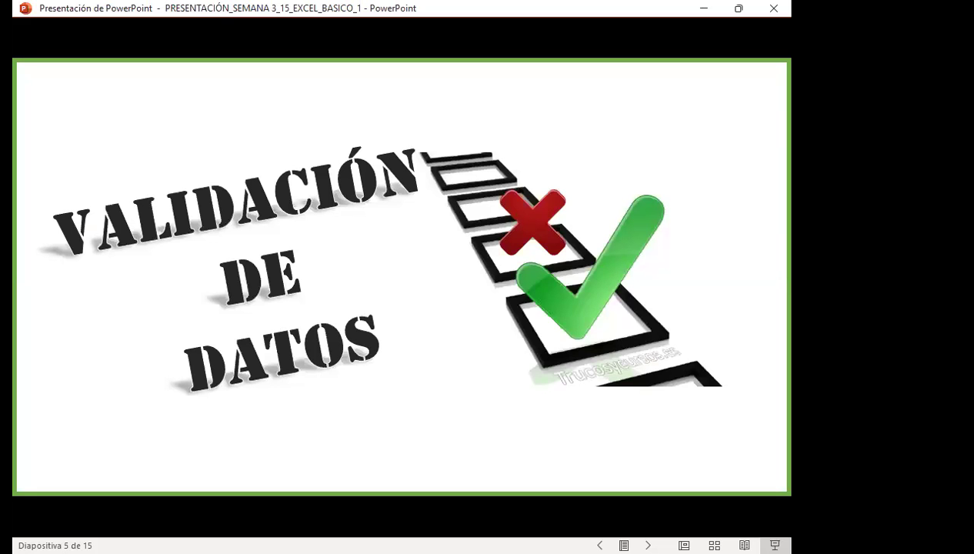
key("Right")
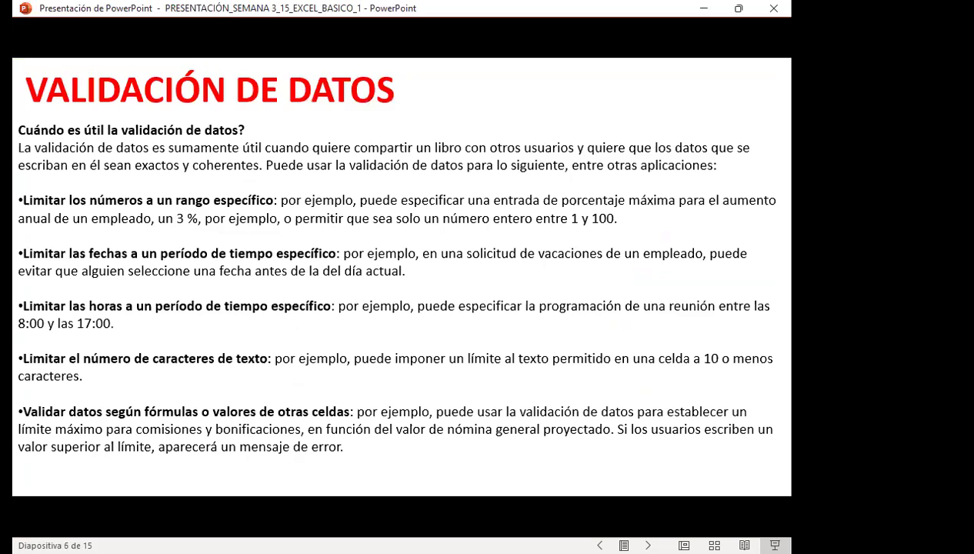
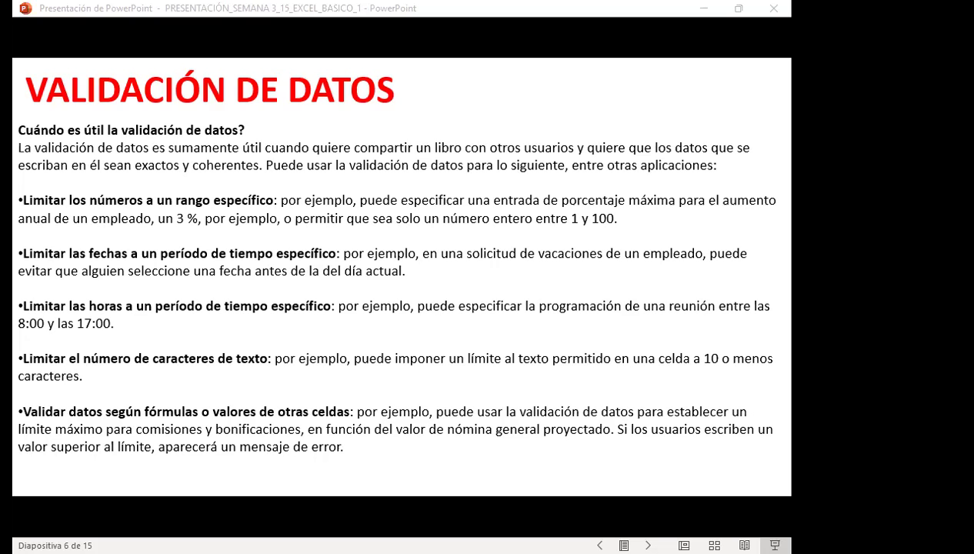
Leave the PowerPoint data validation slide and bring up Excel's VALIDACIÓN DE RANGO LISTA sheet
key("alt+Tab")
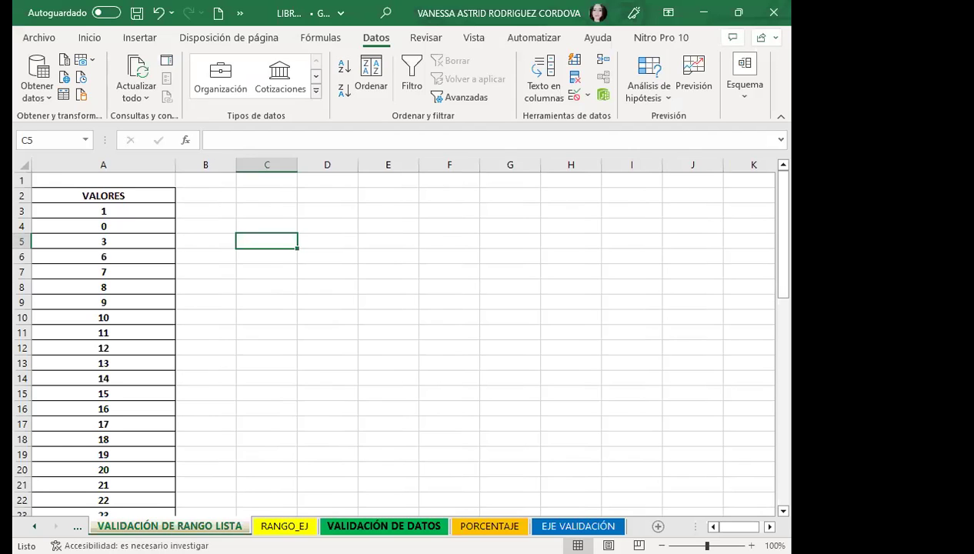
left_click(388, 332)
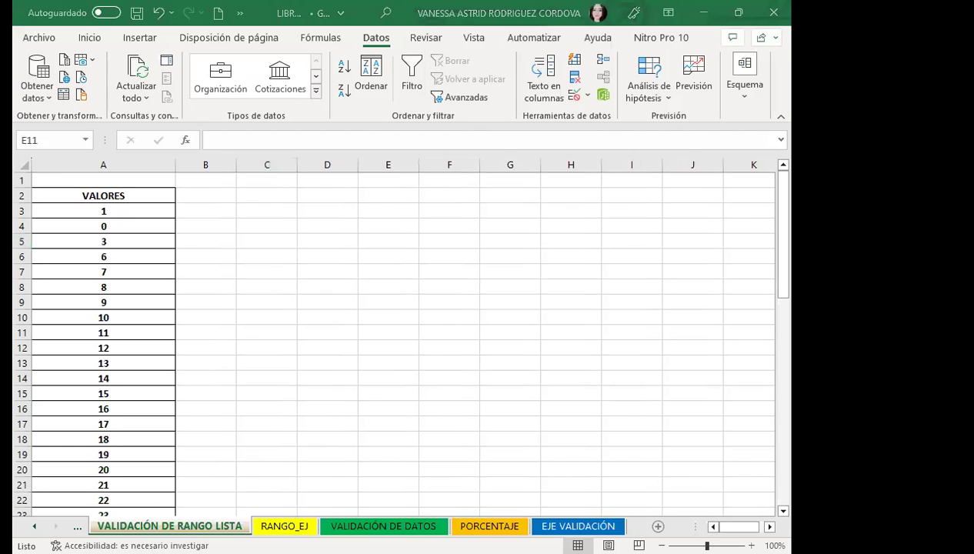
left_click(449, 348)
left_click(207, 287)
scroll(315, 472, "down", 2)
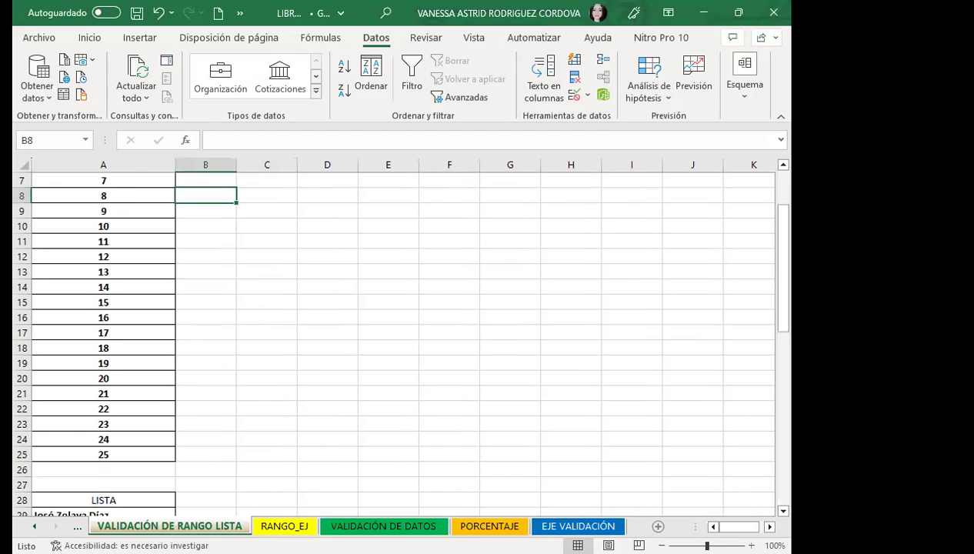
left_click(388, 408)
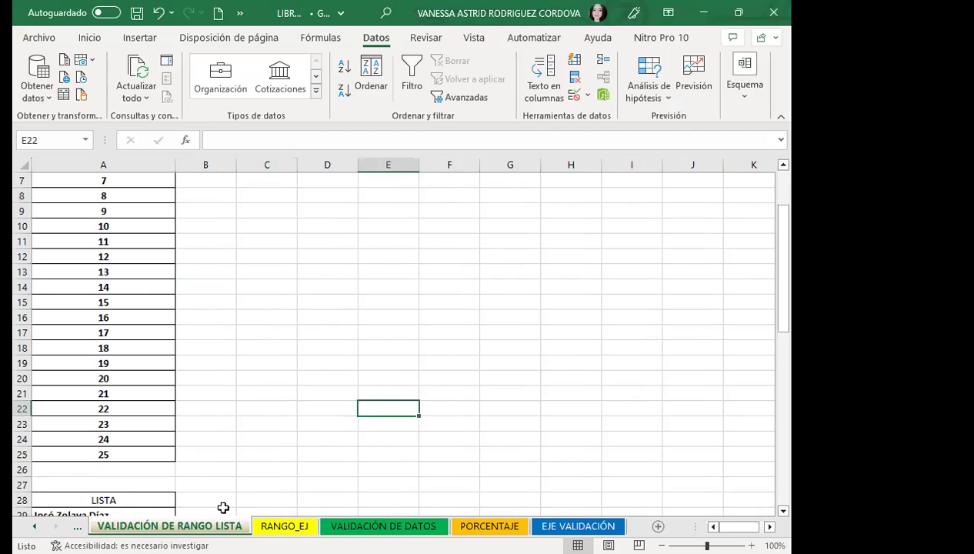
left_click(249, 420)
scroll(198, 290, "up", 2)
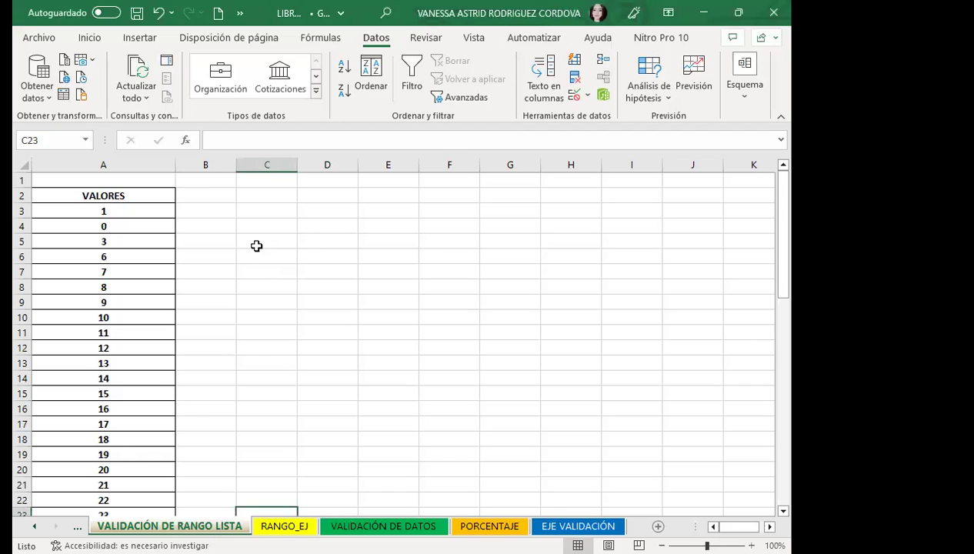
Look over column C and the VALORES range A3:A18, then select empty cell D3
left_click(269, 206)
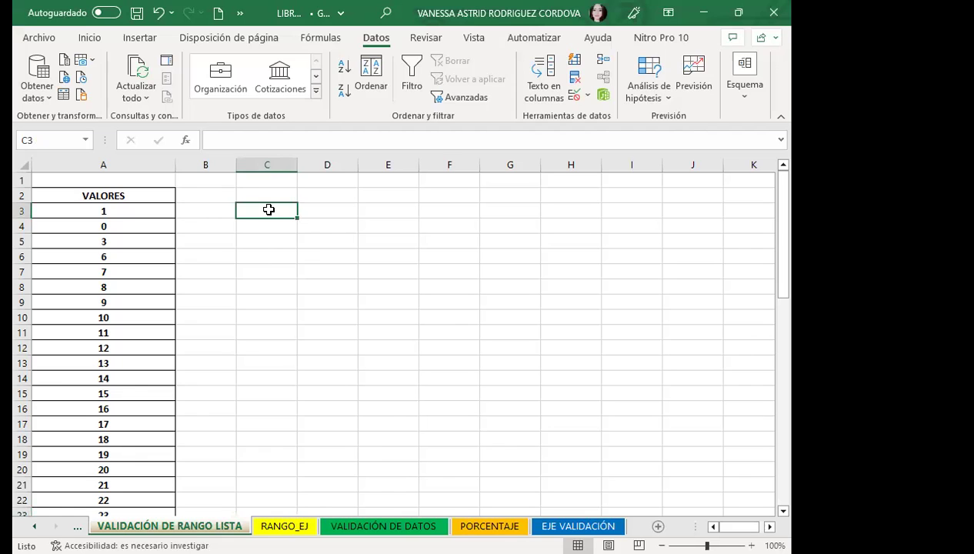
left_click_drag(268, 209, 267, 405)
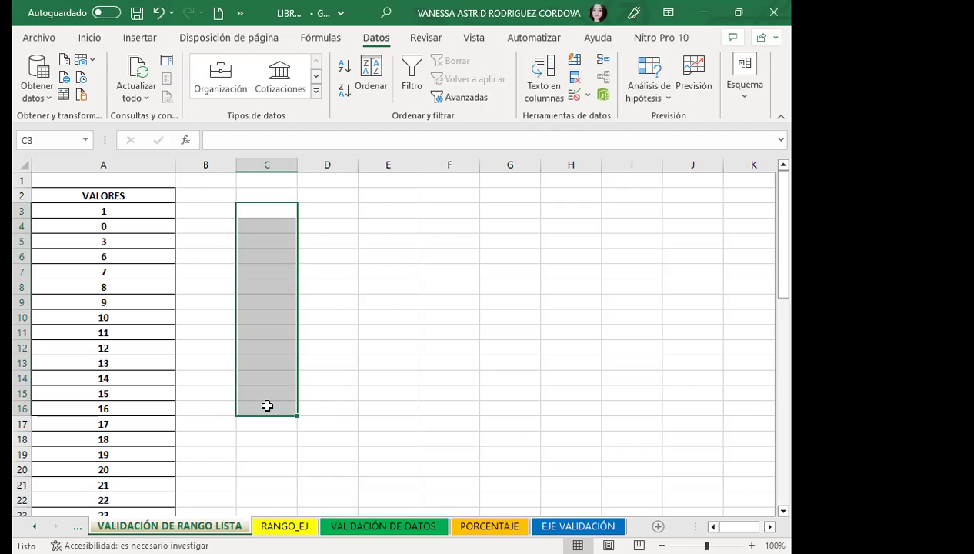
left_click(123, 363)
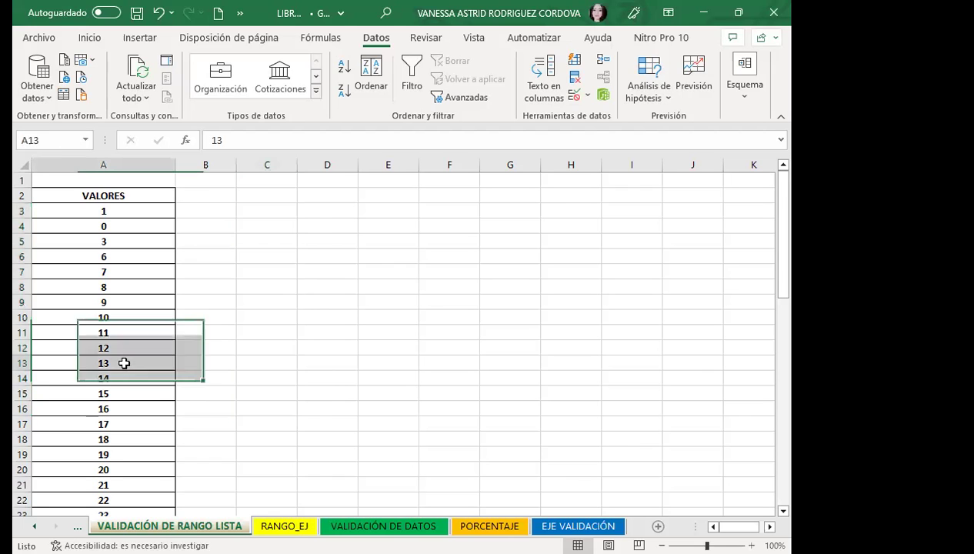
scroll(139, 293, "down", 3)
scroll(126, 416, "up", 2)
scroll(130, 191, "up", 1)
left_click_drag(131, 211, 150, 437)
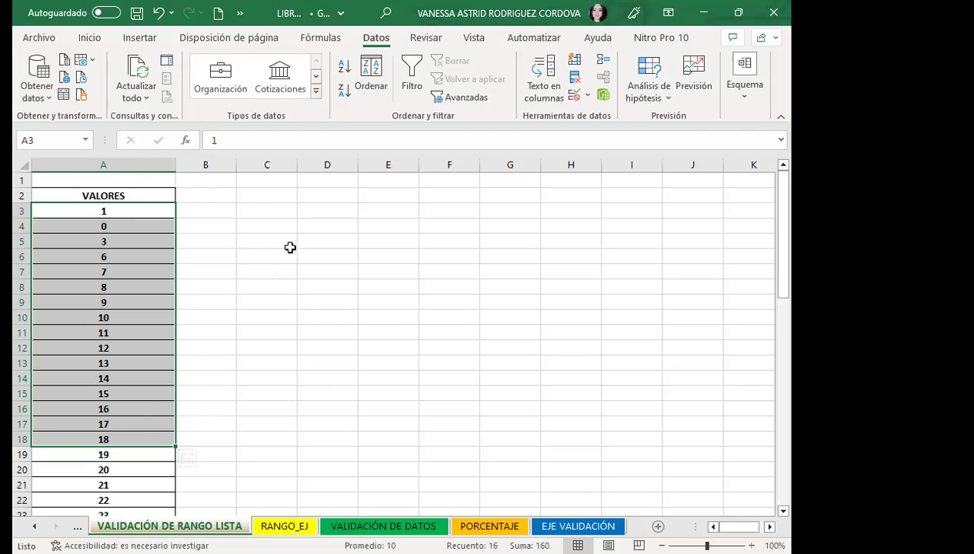
left_click(317, 211)
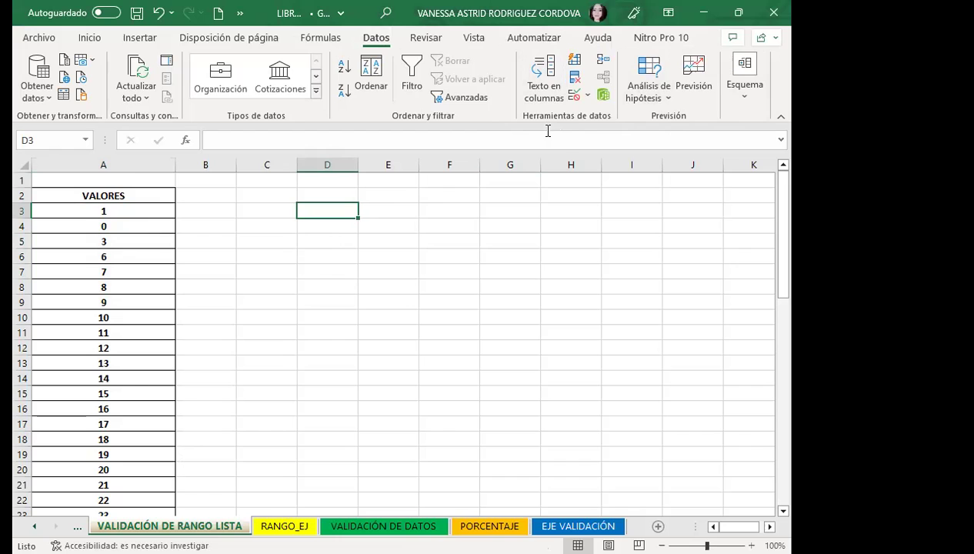
Give D3 a Lista validation whose Origen is the VALORES range =$A$3:$A$25
left_click(588, 96)
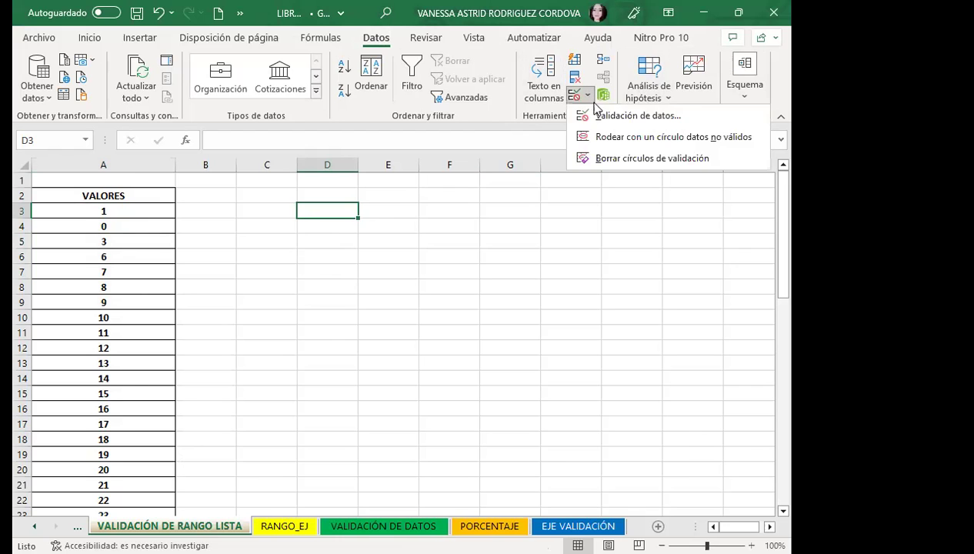
left_click(605, 119)
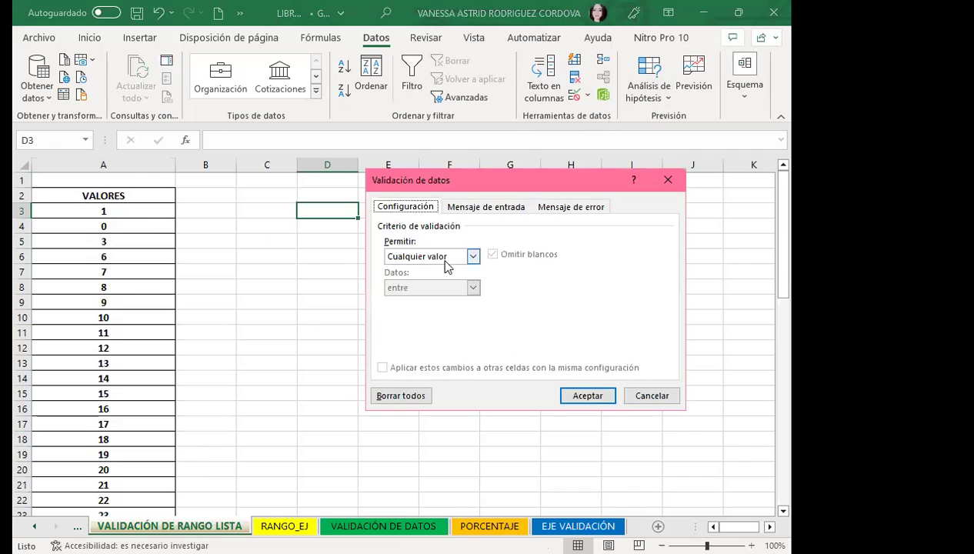
left_click(473, 256)
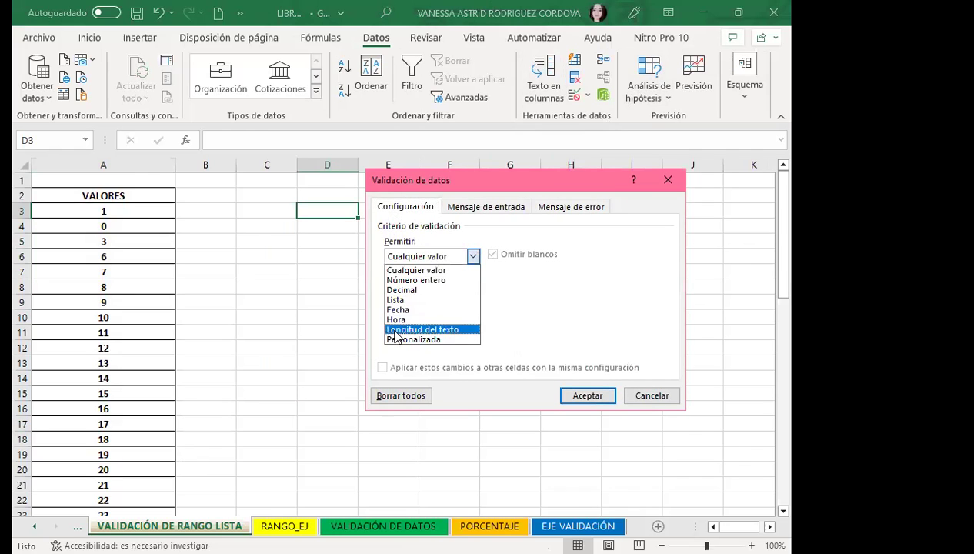
left_click(398, 300)
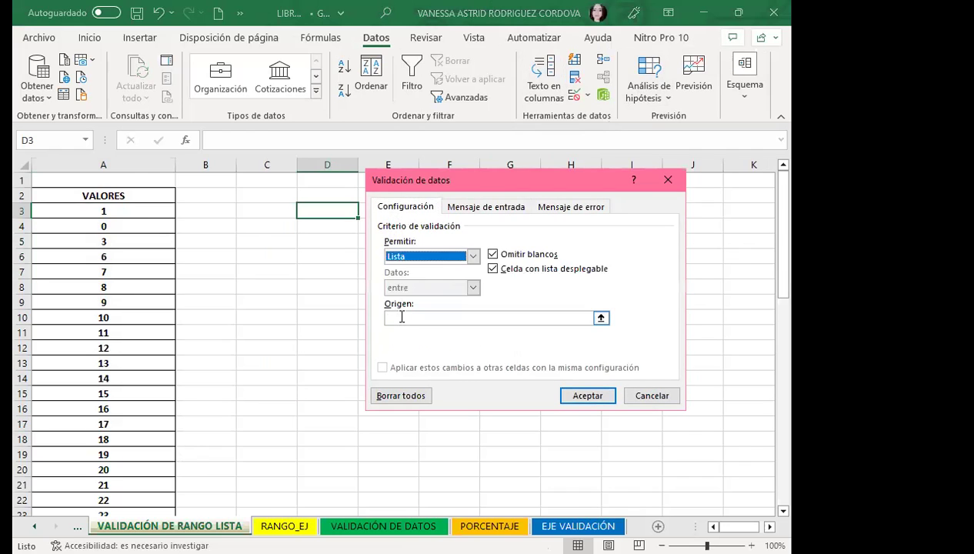
left_click(401, 318)
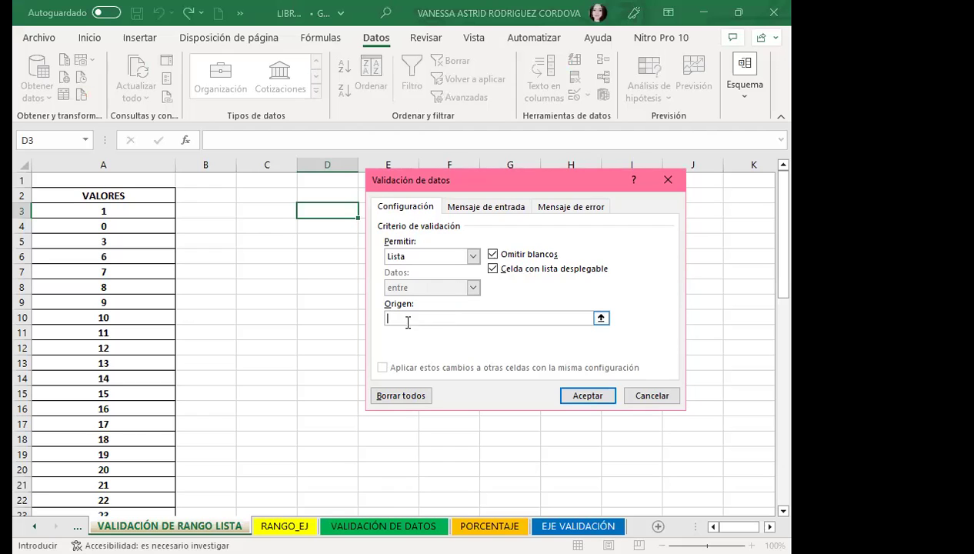
left_click(94, 214)
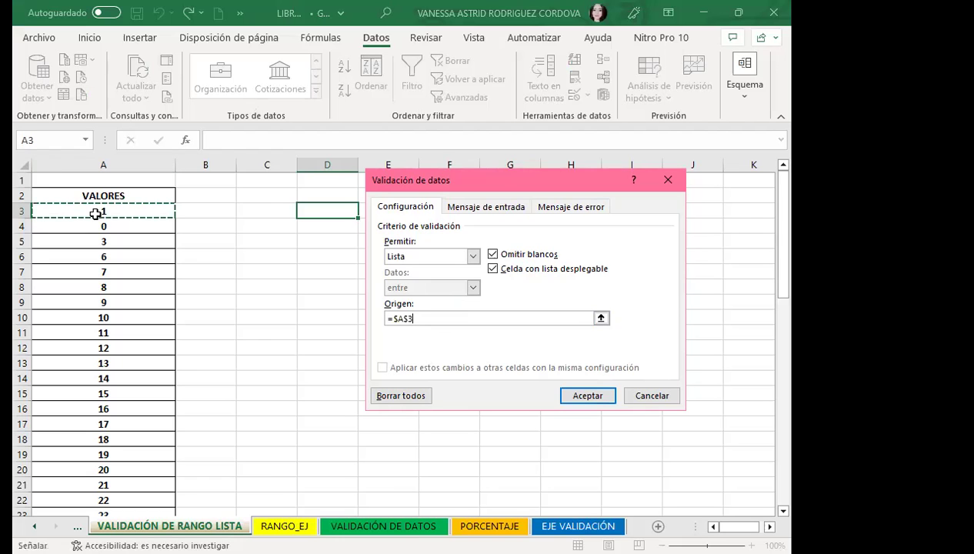
left_click_drag(94, 213, 86, 490)
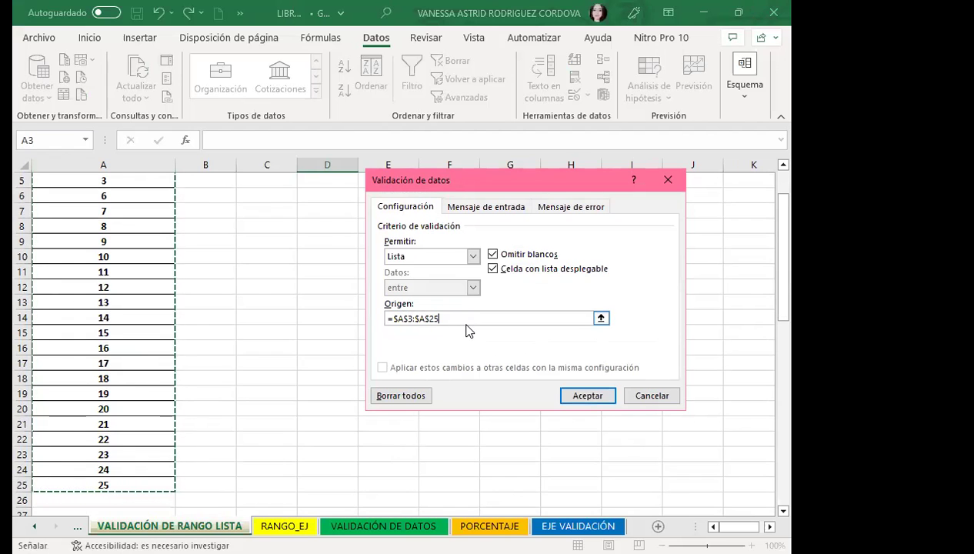
left_click(593, 396)
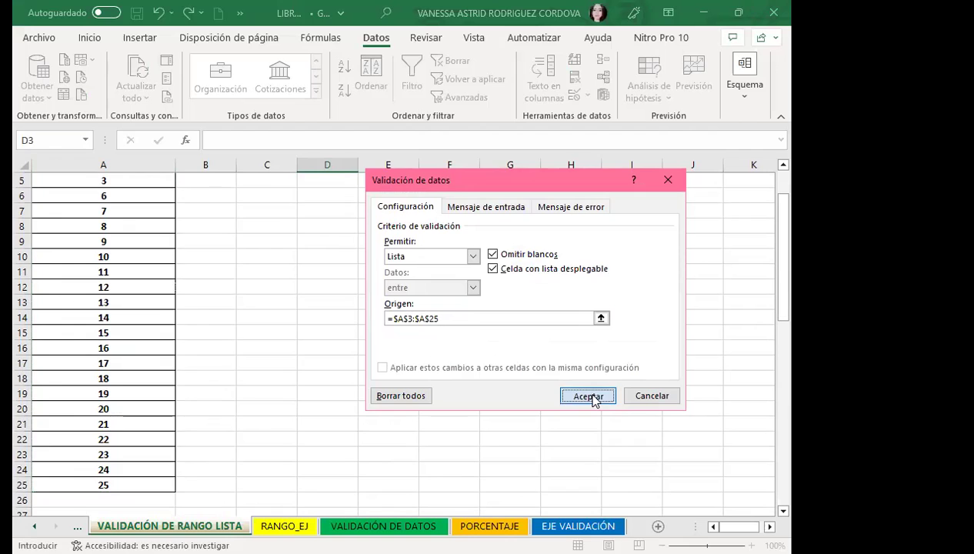
scroll(277, 258, "up", 2)
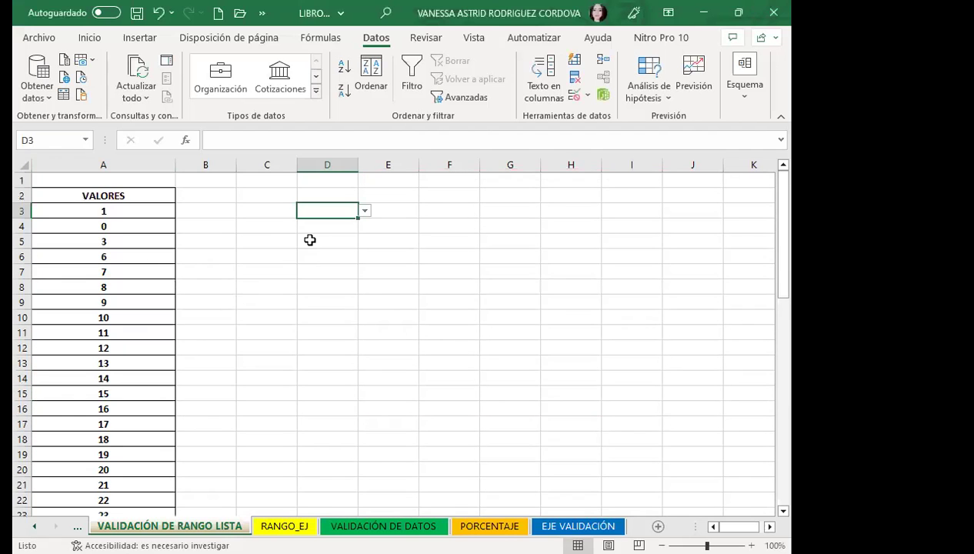
left_click(307, 238)
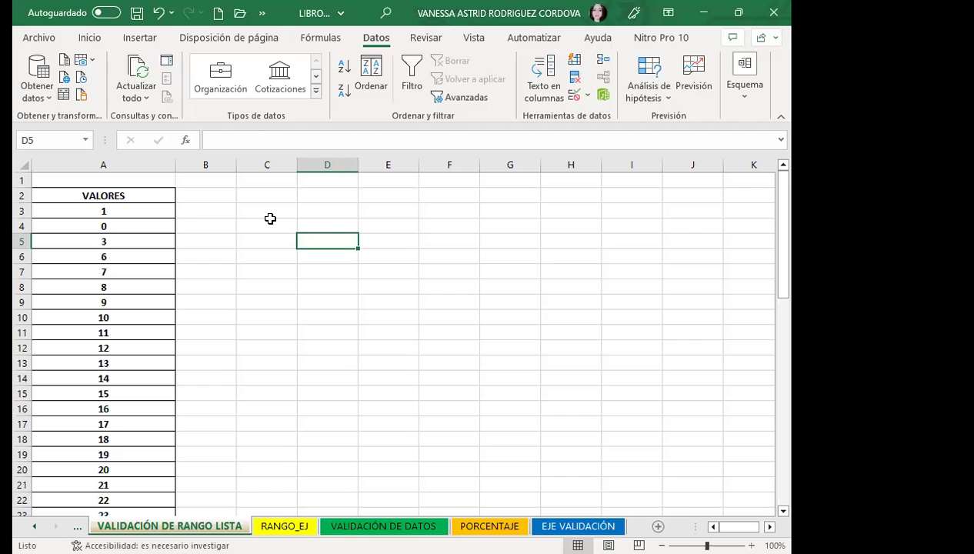
Open D3's dropdown to check the VALORES entries, then close it without choosing
left_click(331, 212)
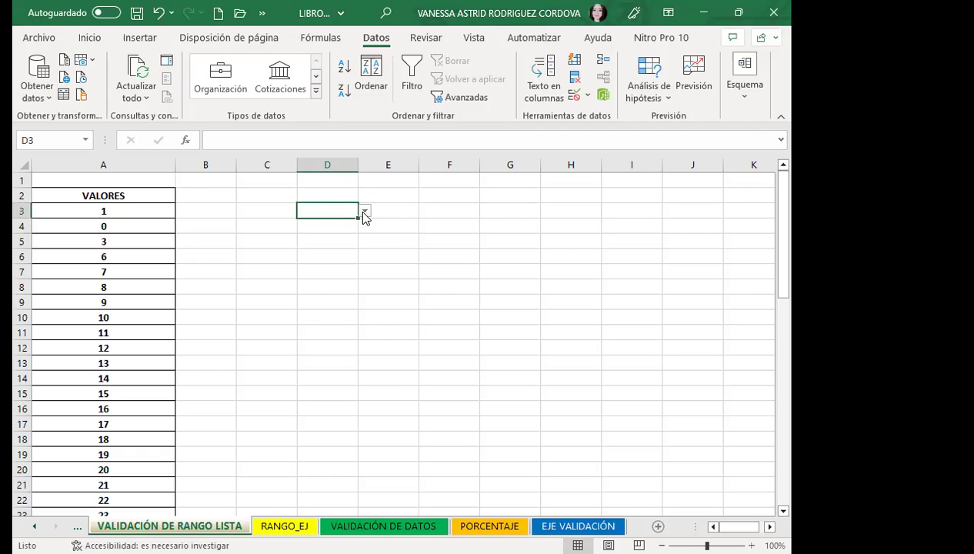
left_click(364, 212)
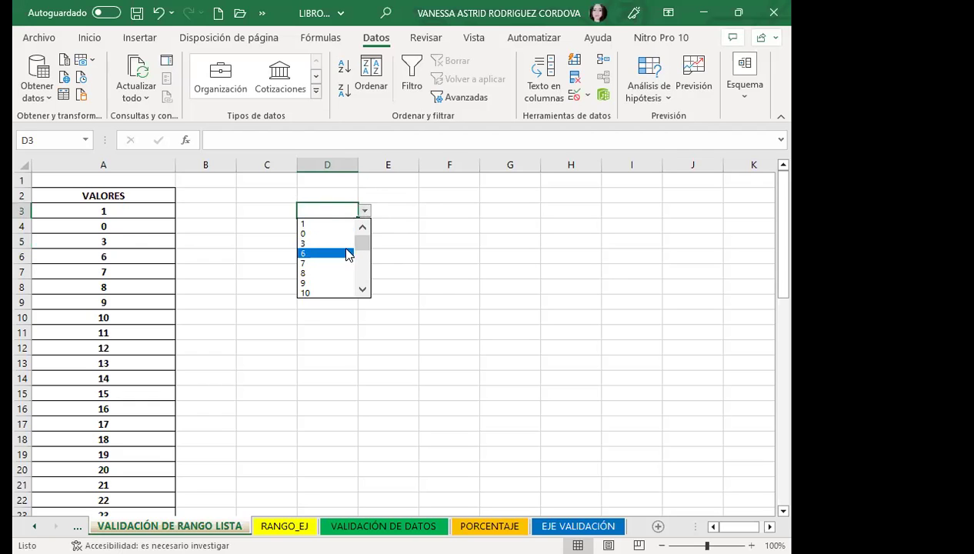
mouse_move(363, 243)
left_mouse_down()
mouse_move(364, 279)
mouse_move(369, 228)
left_mouse_up()
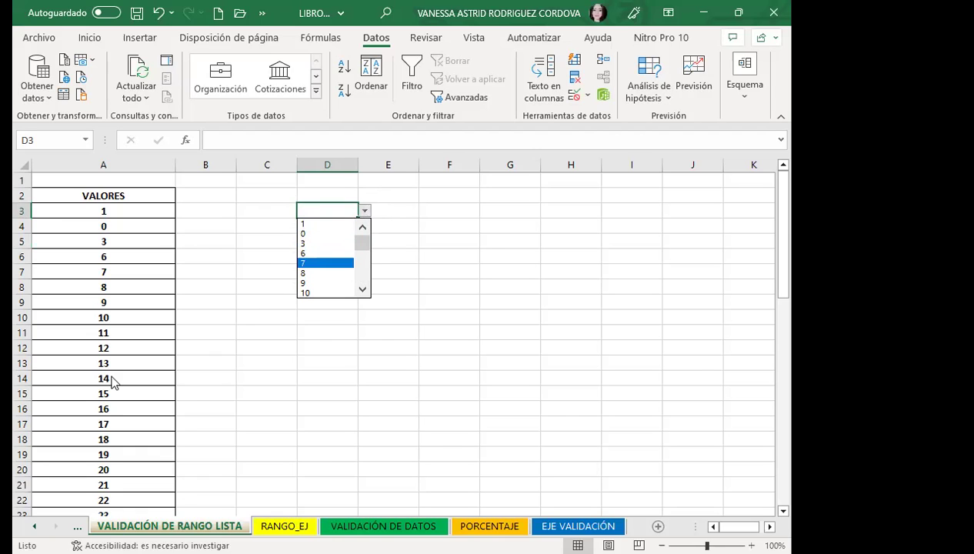
key("Escape")
Replace 13 in A13 with a first name and 17 in A17 with VIERNES
scroll(74, 369, "down", 1)
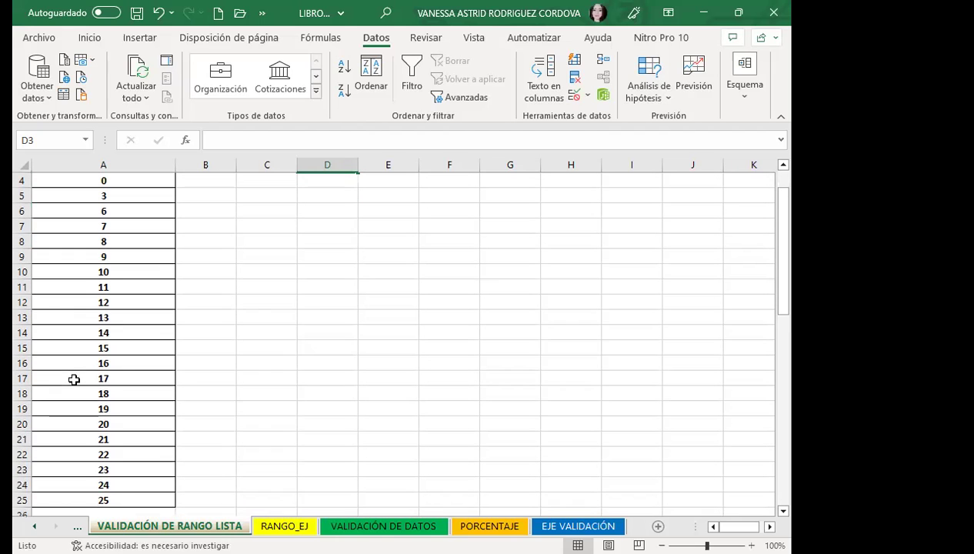
left_click(66, 317)
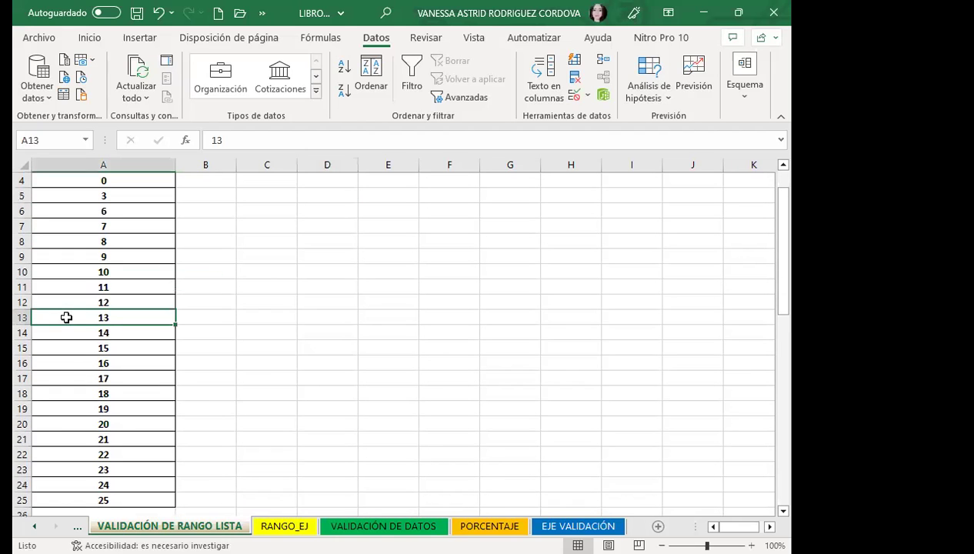
type("VANESSA")
key("Return")
key("Return")
key("Return")
key("Return")
type("VIERNES")
key("Return")
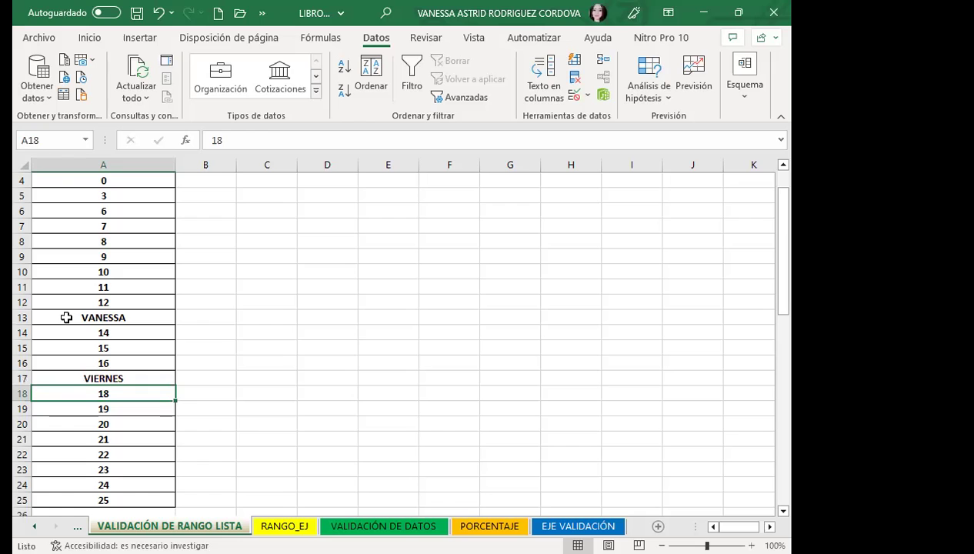
scroll(316, 282, "up", 1)
left_click(328, 213)
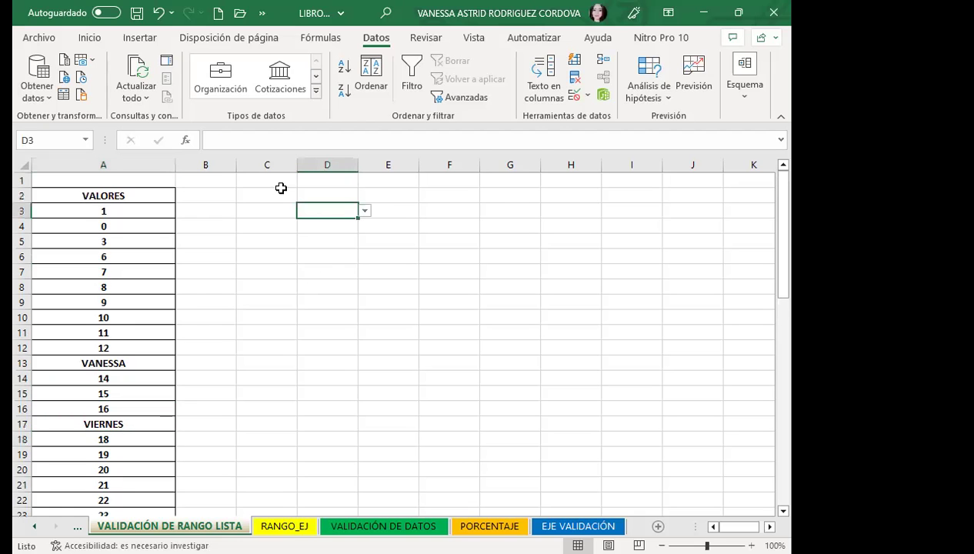
Give cell D3 a thick outside border
left_click(89, 38)
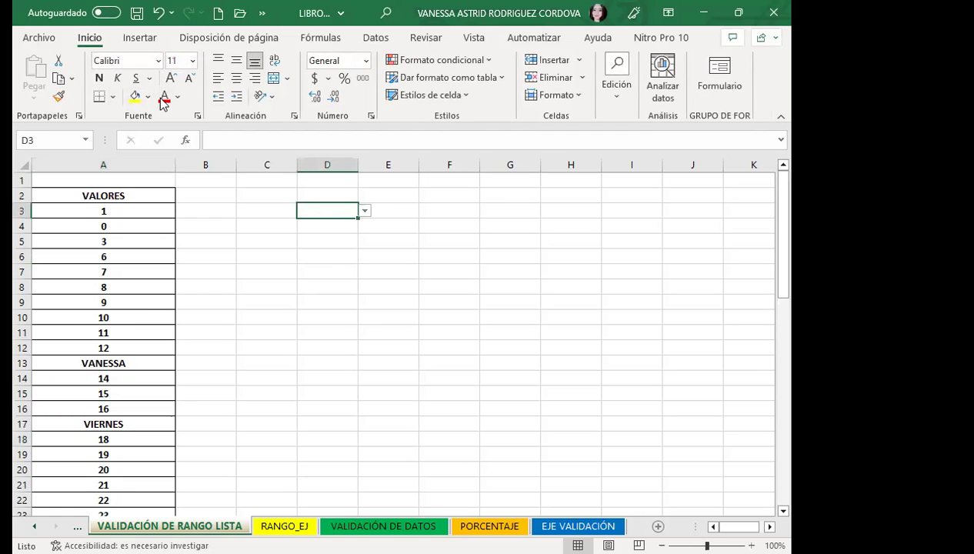
left_click(114, 98)
left_click(137, 295)
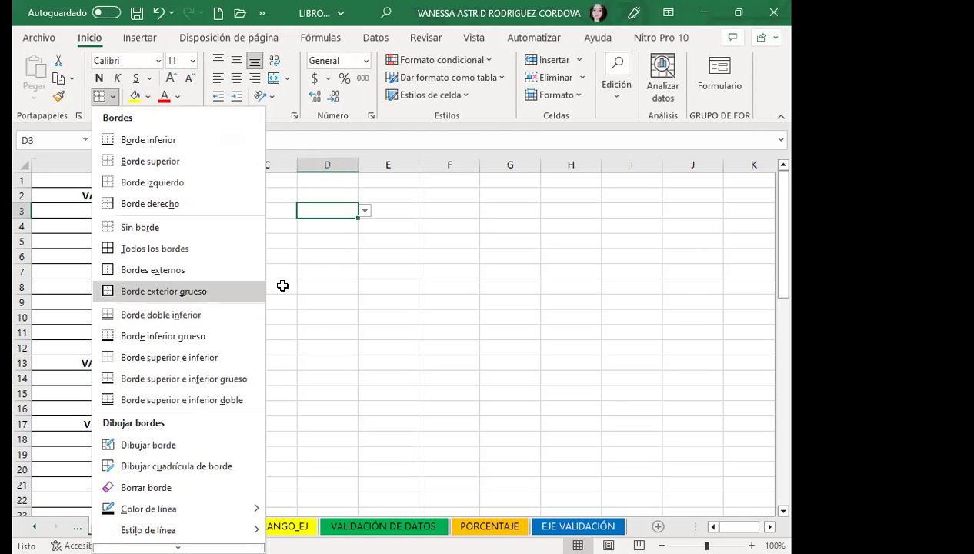
left_click(278, 285)
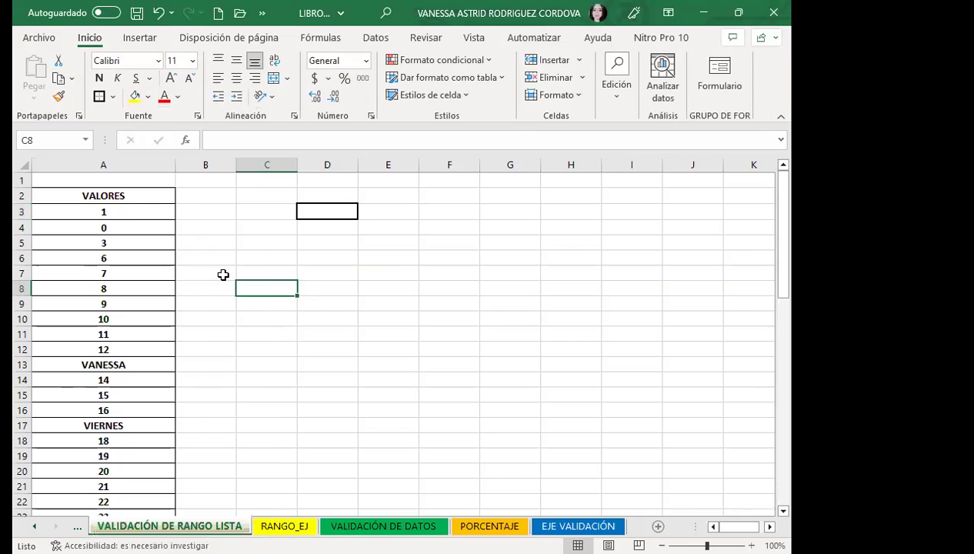
Reopen D3's dropdown and scroll its list to see the updated entries
left_click(331, 213)
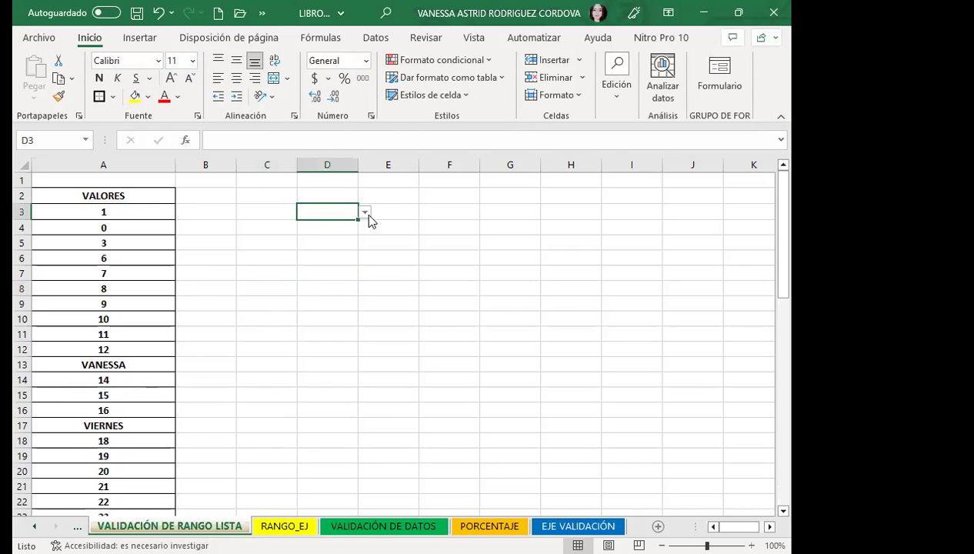
left_click(364, 212)
left_click_drag(366, 250, 365, 268)
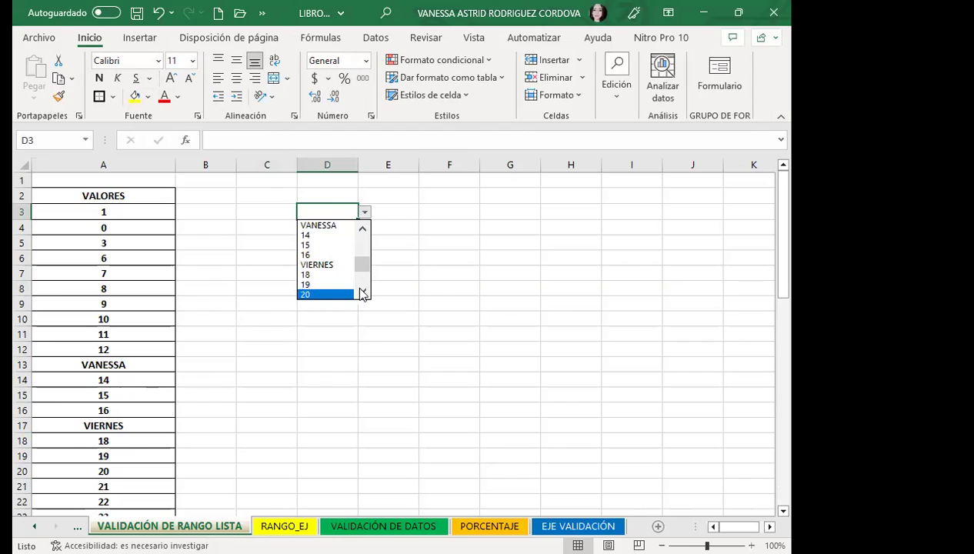
Scroll D3's dropdown down two entries so it shows values 15 through 22
left_click(363, 291)
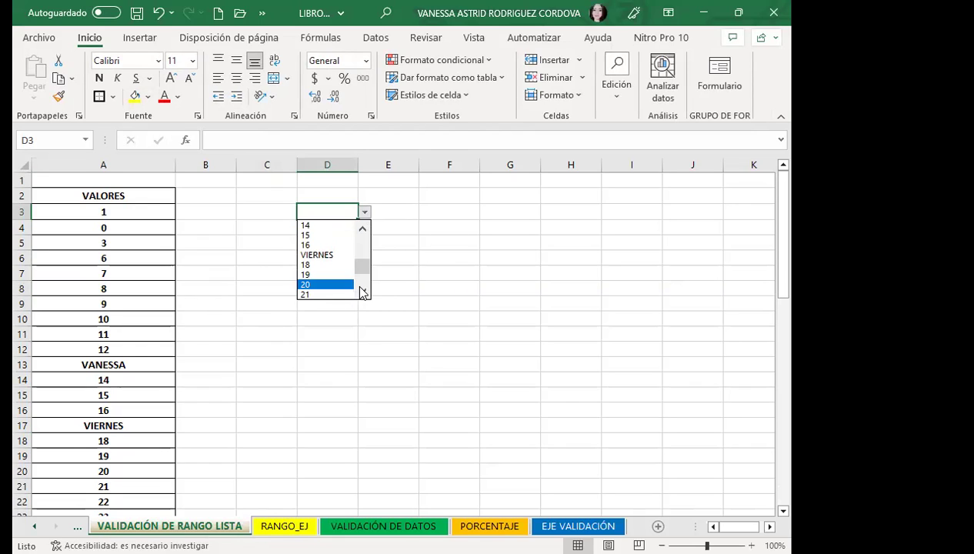
left_click(360, 291)
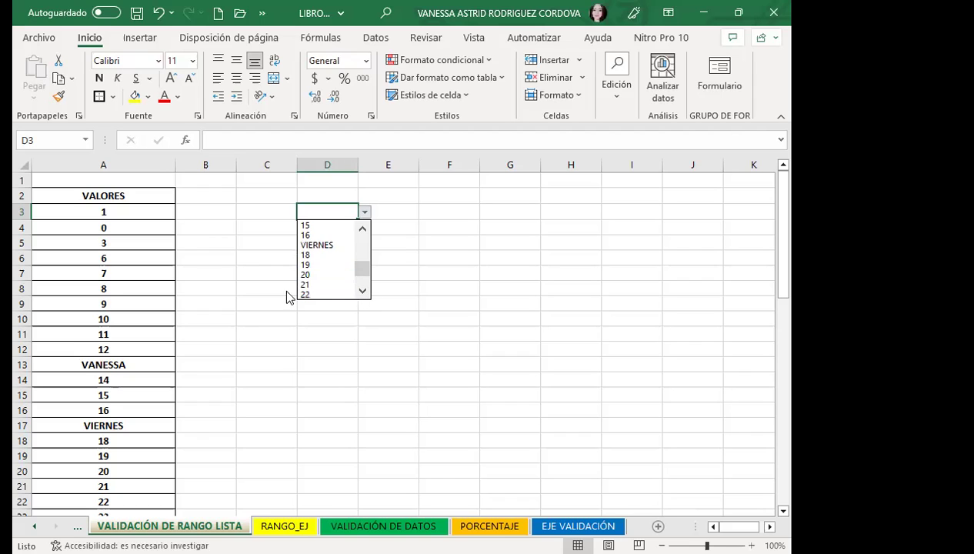
Clear the values 19 to 23 from column A so the list ends at 18
left_click(121, 235)
left_click_drag(116, 213, 123, 228)
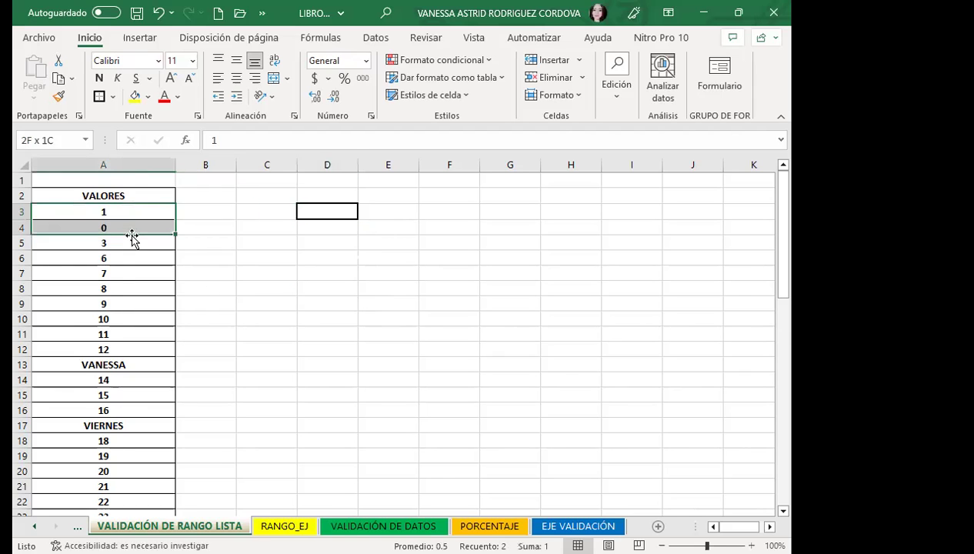
scroll(103, 396, "down", 2)
left_click(103, 396)
left_click_drag(103, 365, 114, 424)
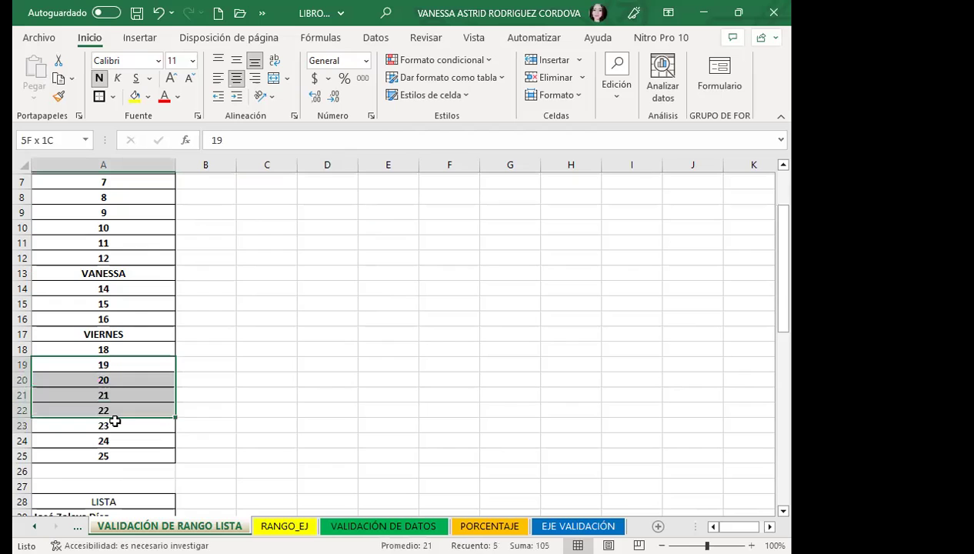
key("Delete")
left_click(132, 347)
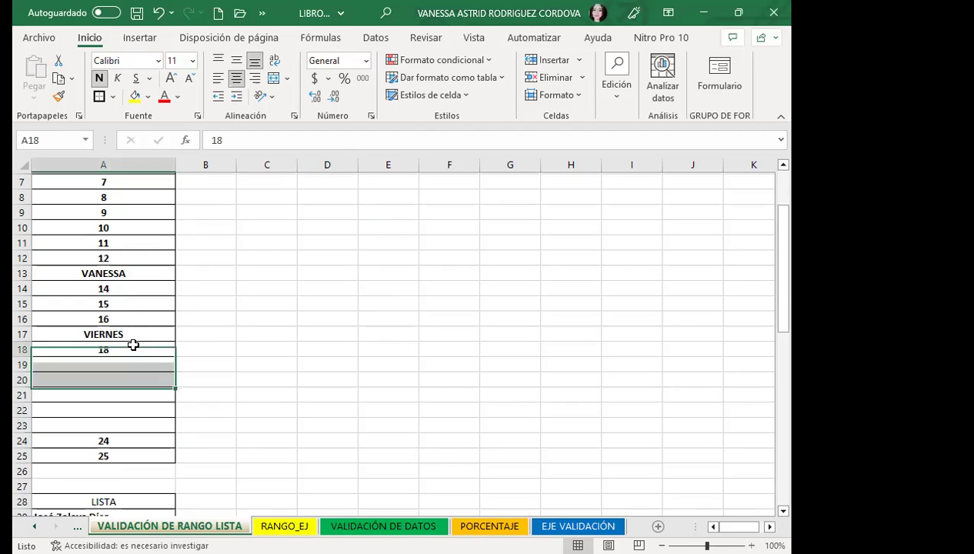
scroll(163, 327, "up", 2)
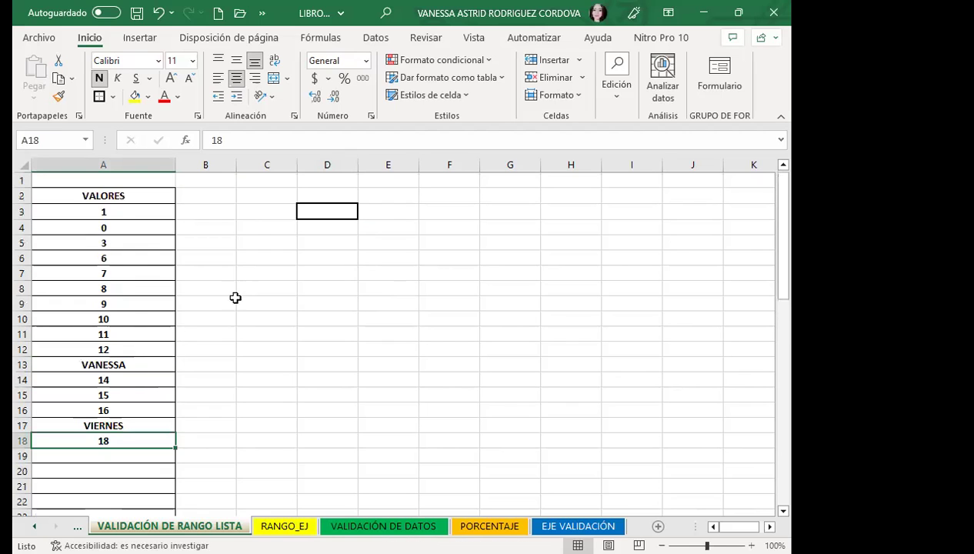
left_click(339, 211)
left_click(366, 211)
key("Left")
left_click(364, 213)
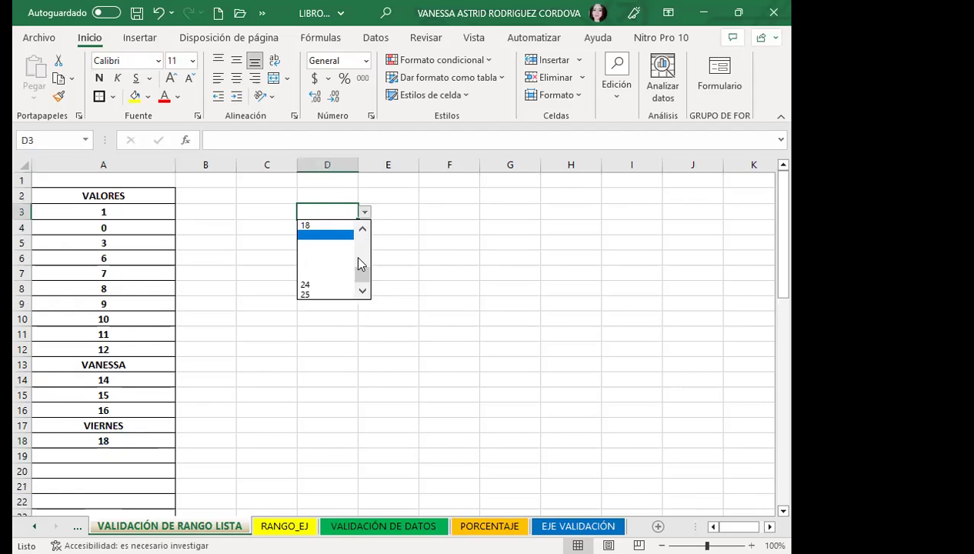
left_click(315, 240)
left_click(363, 212)
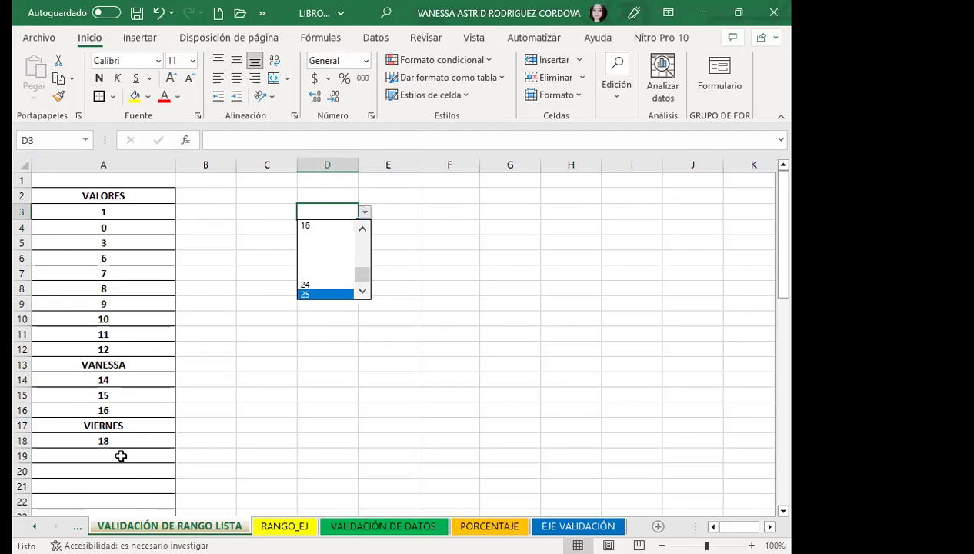
scroll(120, 457, "down", 1)
scroll(121, 456, "up", 1)
scroll(118, 380, "down", 3)
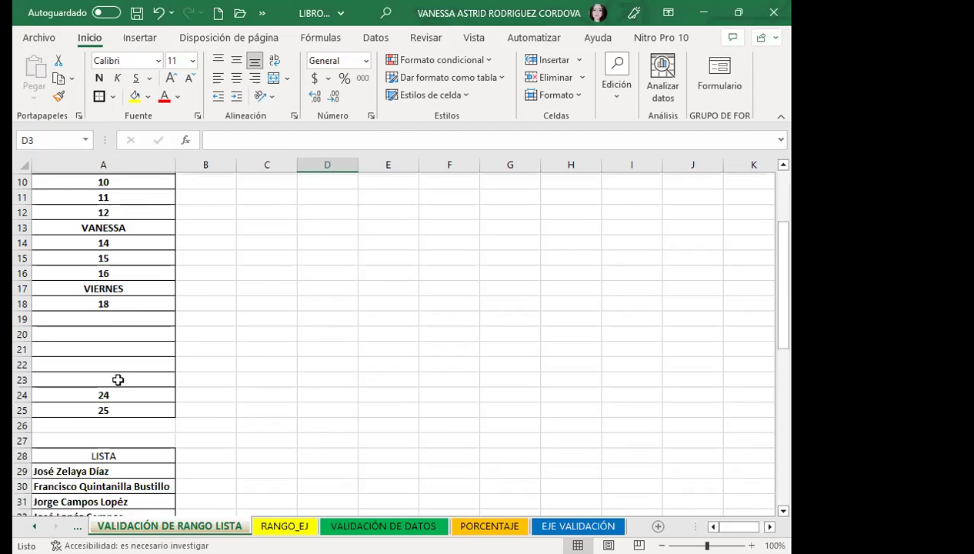
left_click(120, 318)
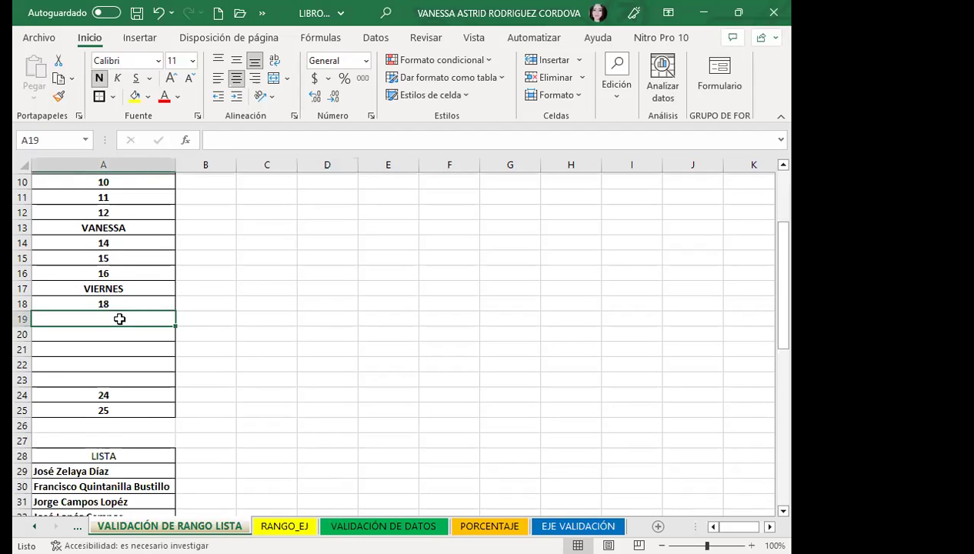
scroll(369, 261, "up", 3)
left_click(331, 210)
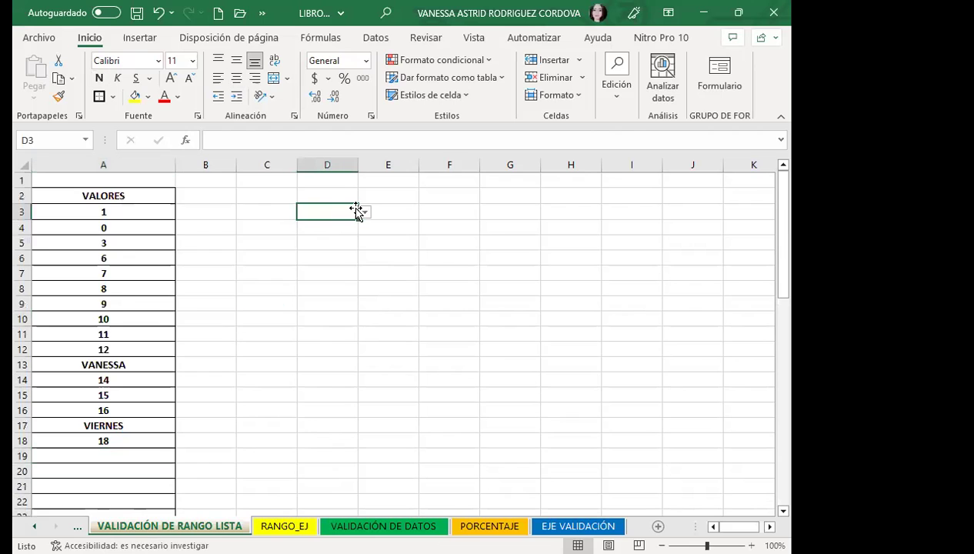
left_click(364, 212)
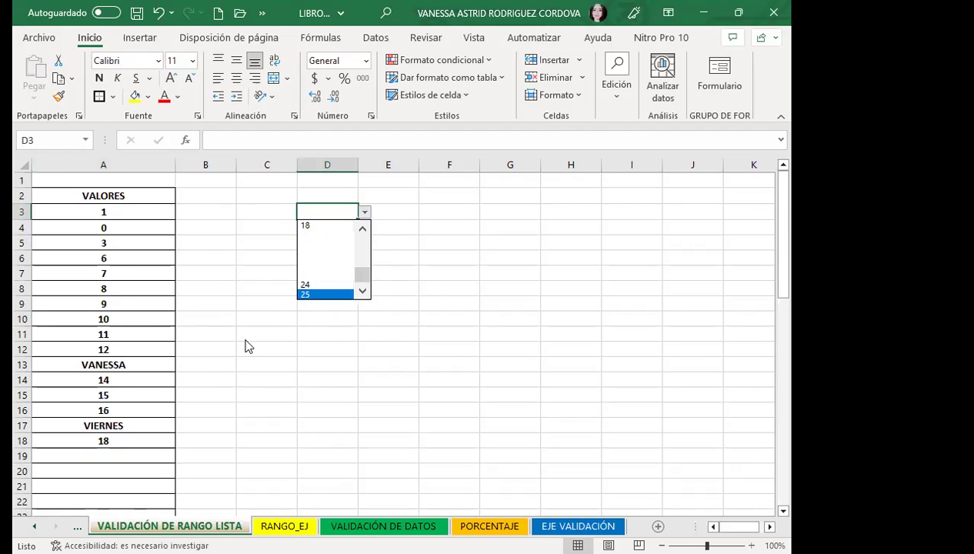
left_click(125, 425)
scroll(123, 424, "down", 1)
scroll(124, 405, "down", 2)
left_click(123, 400)
left_click(127, 408)
scroll(143, 381, "up", 3)
left_click(324, 215)
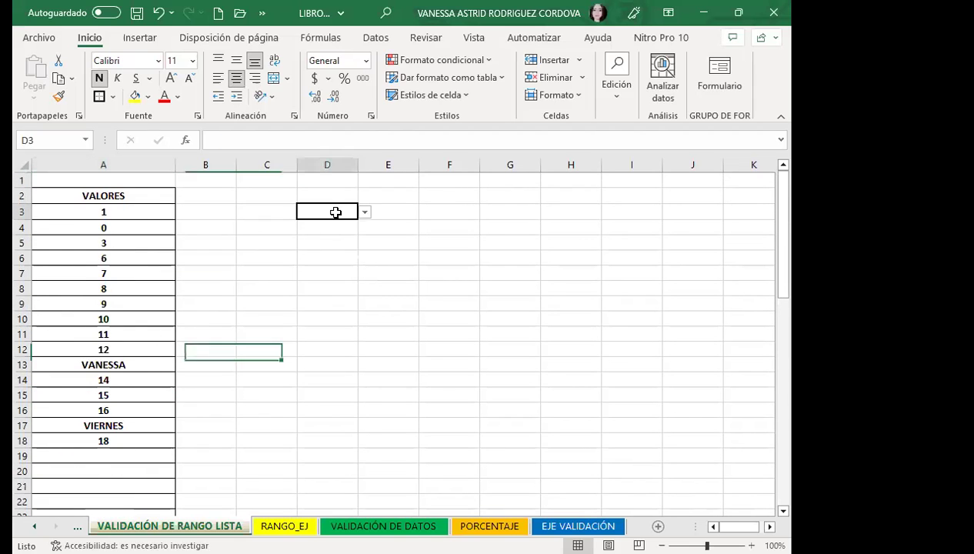
Clear A3:A22 and confirm D3's dropdown list is now empty
left_click_drag(138, 213, 129, 500)
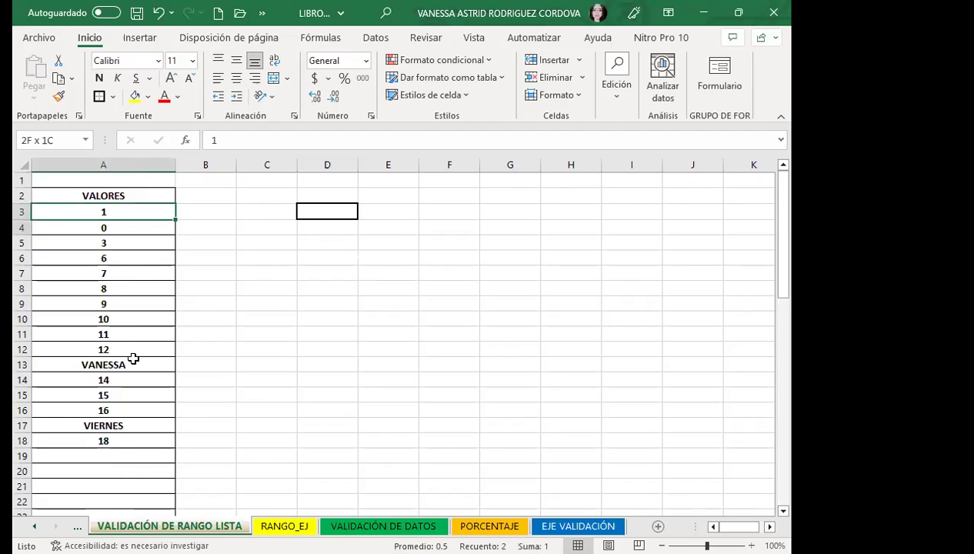
key("Delete")
left_click(311, 218)
left_click(364, 212)
left_click_drag(362, 235, 366, 283)
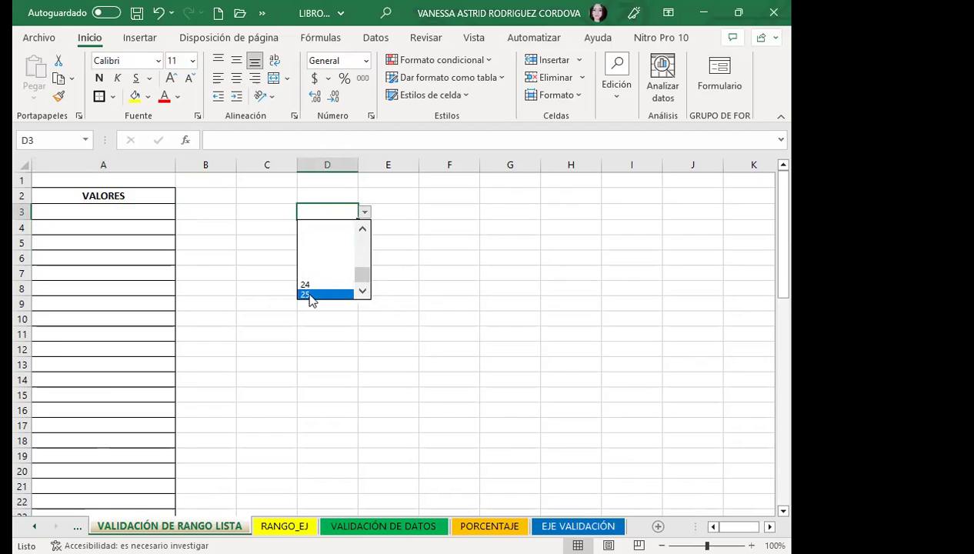
mouse_move(362, 279)
left_mouse_down()
mouse_move(365, 243)
mouse_move(365, 295)
left_mouse_up()
Undo twice to restore column A's values, including 19 through 22
left_click(158, 12)
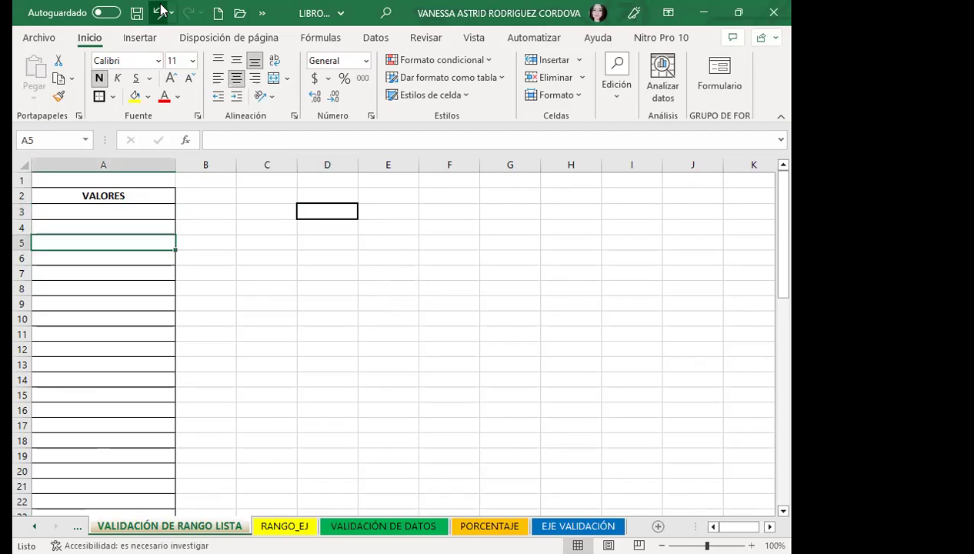
left_click(158, 12)
left_click(158, 13)
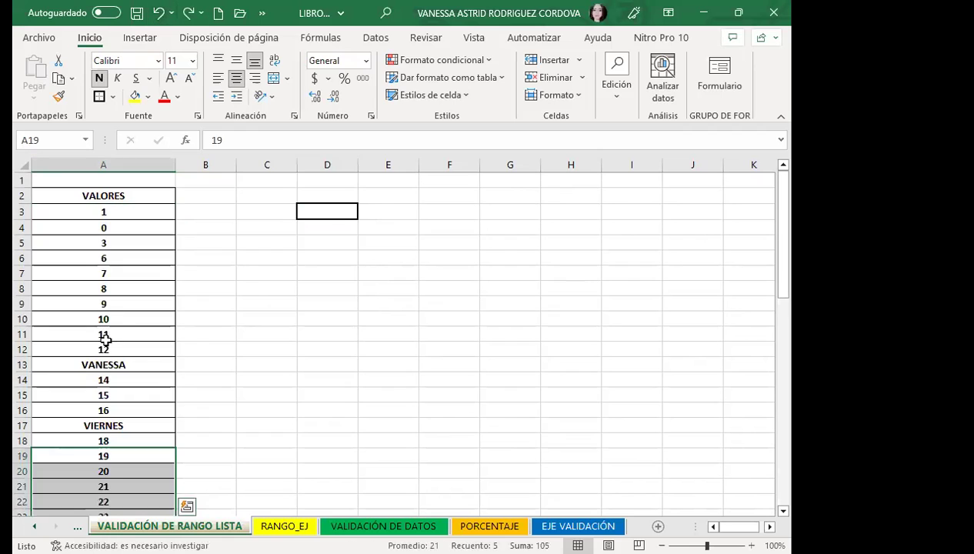
left_click(109, 365)
left_click(331, 212)
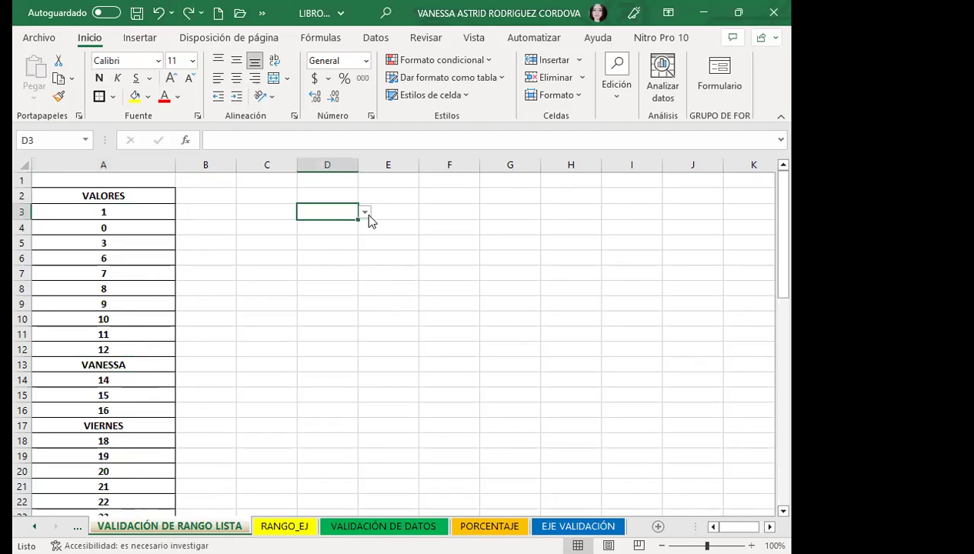
left_click(365, 212)
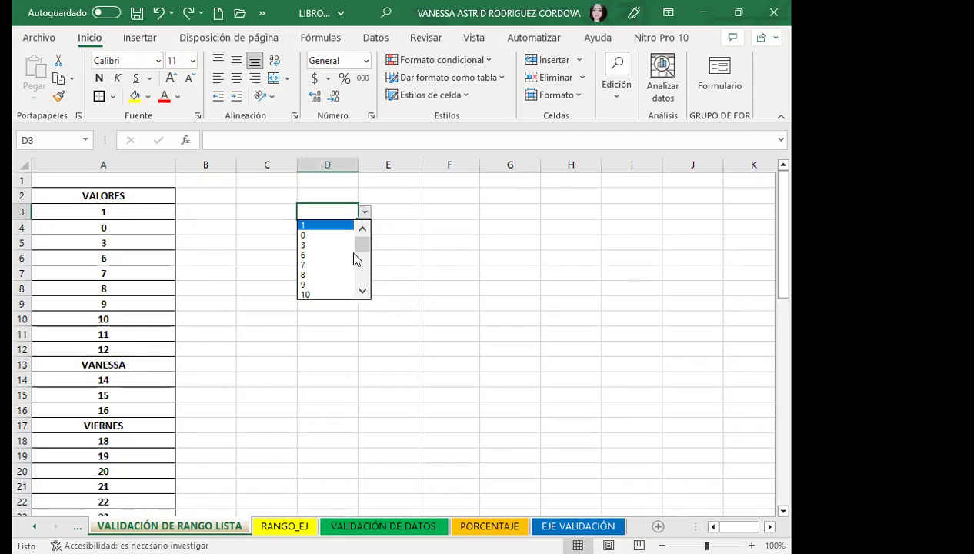
left_click(365, 292)
left_click(365, 293)
left_click(365, 292)
left_click(363, 291)
left_click(362, 292)
left_click(361, 293)
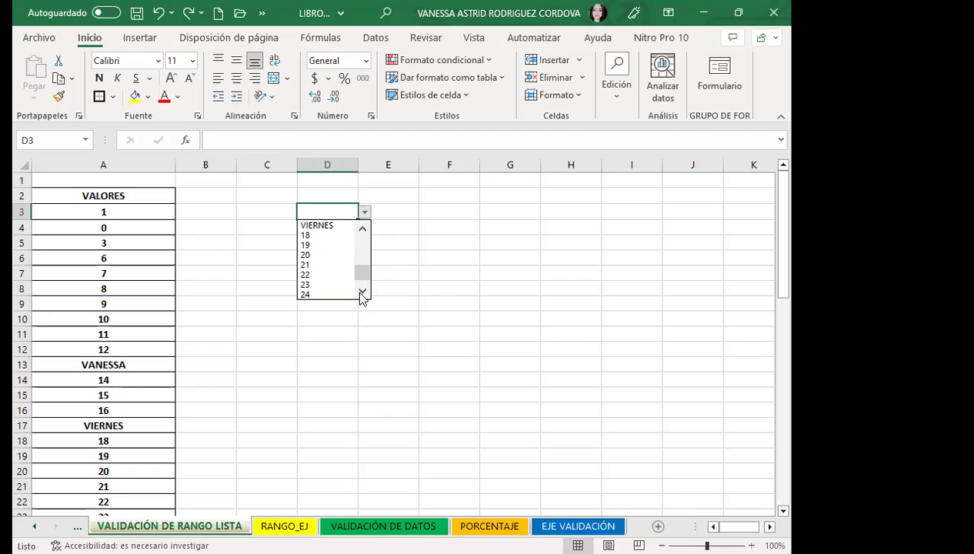
left_click(363, 292)
key("Escape")
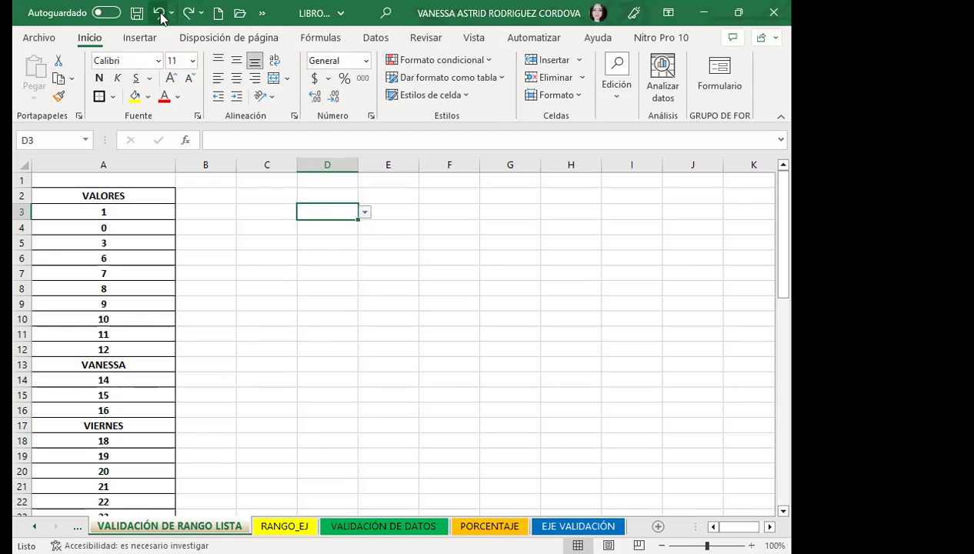
left_click(103, 243)
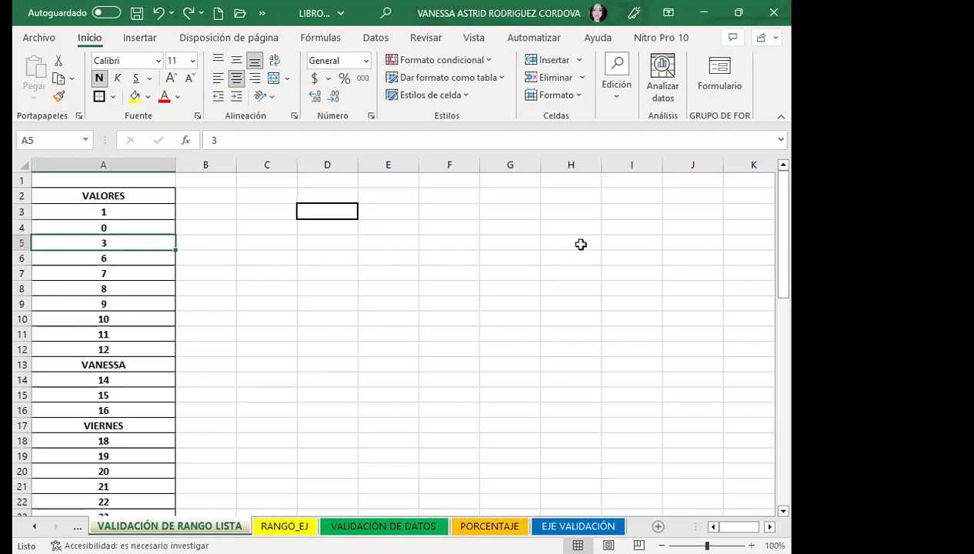
left_click(204, 364)
left_click(137, 261)
left_click(146, 215)
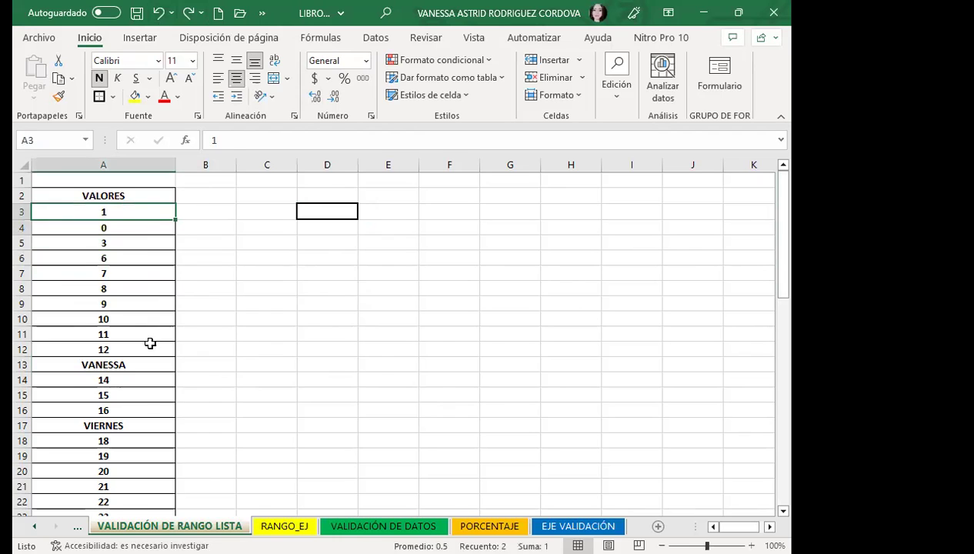
left_click_drag(146, 220, 146, 409)
left_click(165, 270)
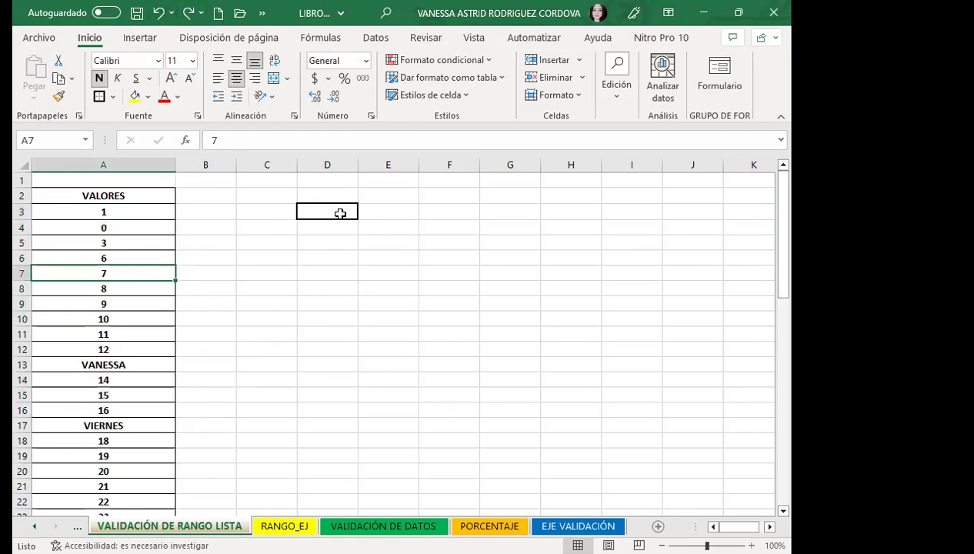
left_click(336, 212)
left_click(364, 214)
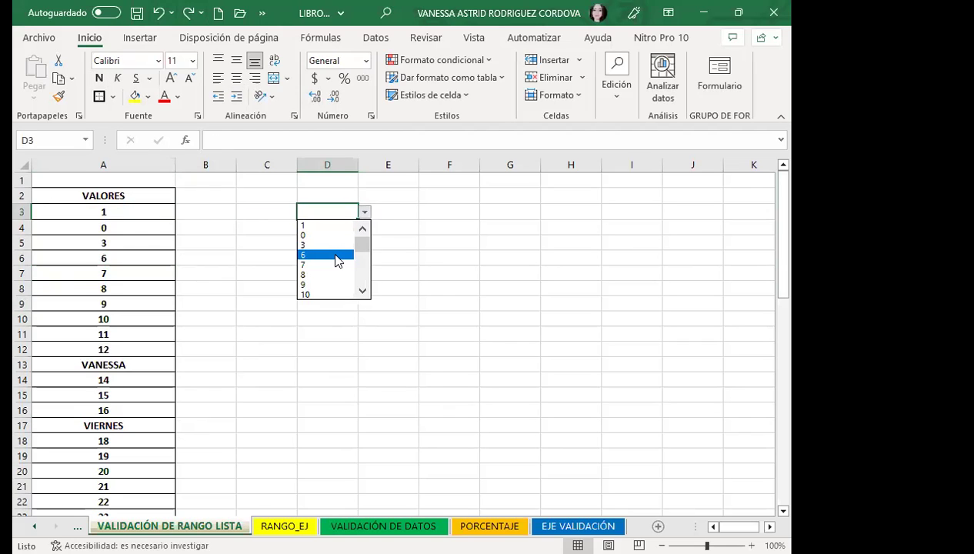
mouse_move(363, 245)
left_mouse_down()
mouse_move(363, 284)
mouse_move(367, 231)
left_mouse_up()
left_click(309, 212)
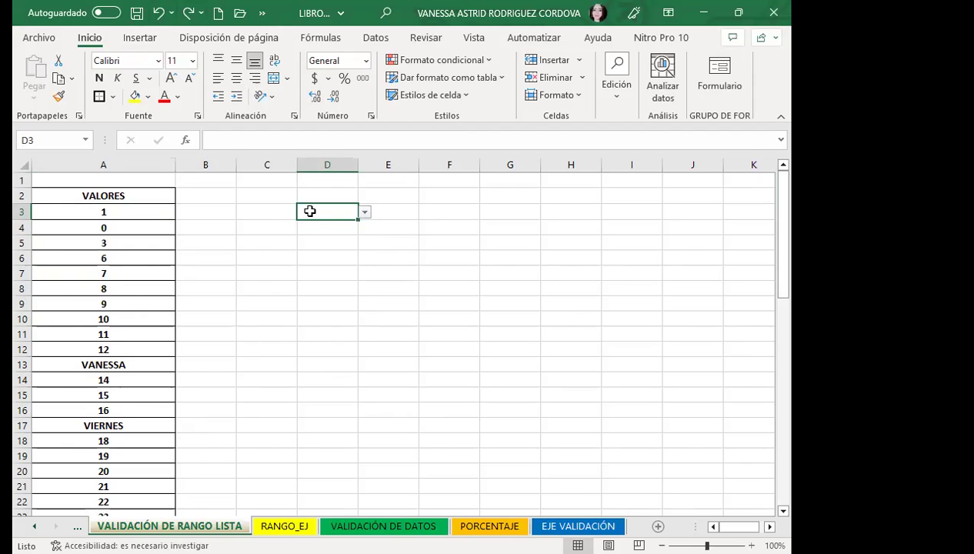
left_click(124, 287)
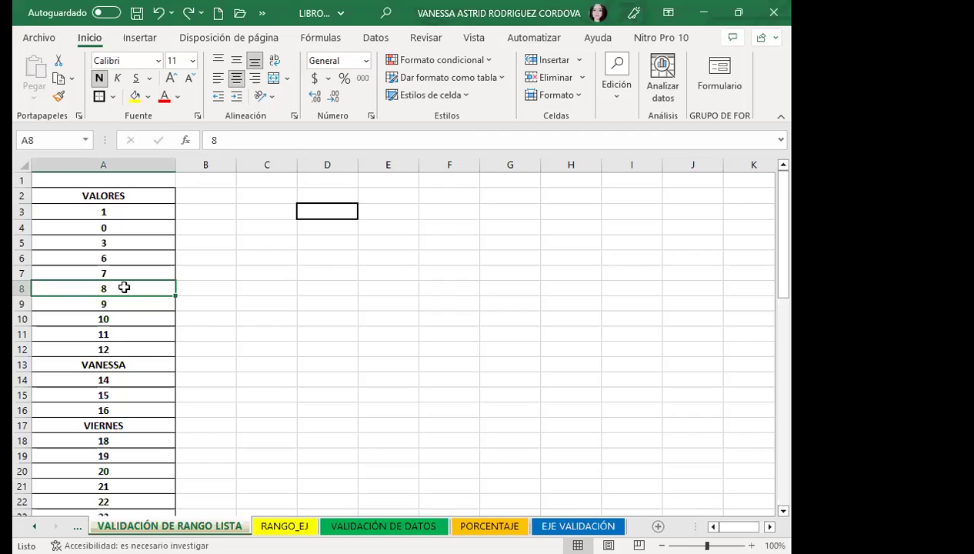
Scroll down to look over the names under the LISTA header below VALORES
left_click(327, 274)
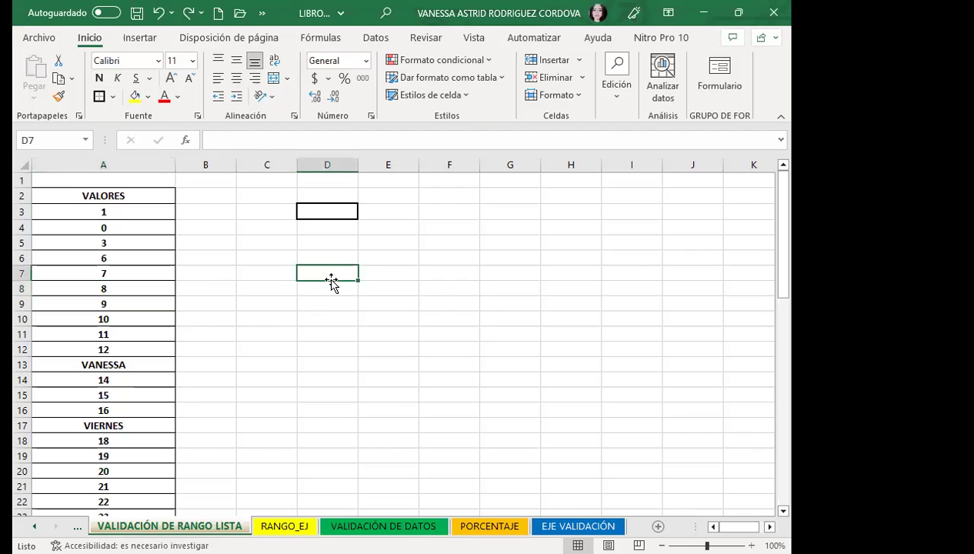
scroll(114, 338, "down", 2)
left_click(124, 304)
left_click(137, 254)
scroll(135, 379, "down", 4)
scroll(135, 384, "down", 3)
left_click(123, 349)
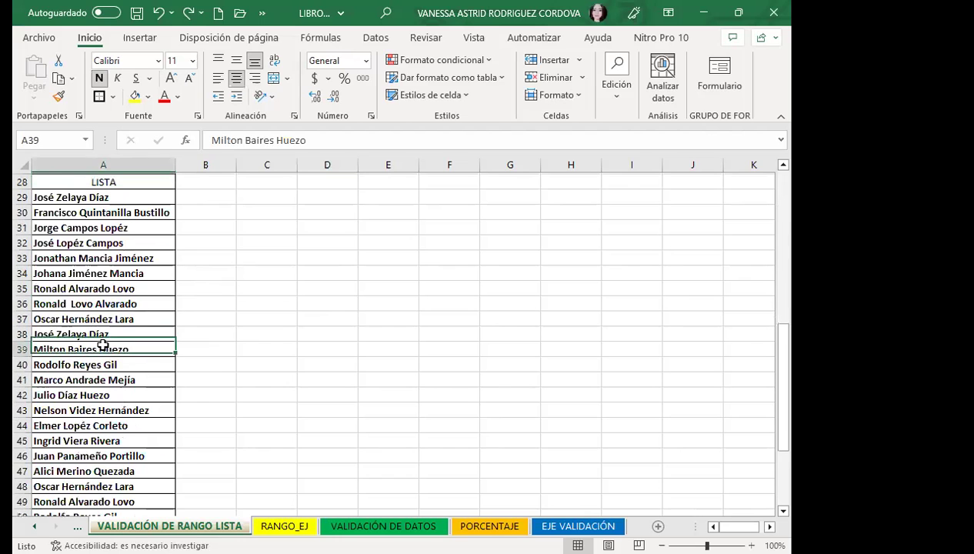
left_click(86, 320)
scroll(316, 342, "up", 2)
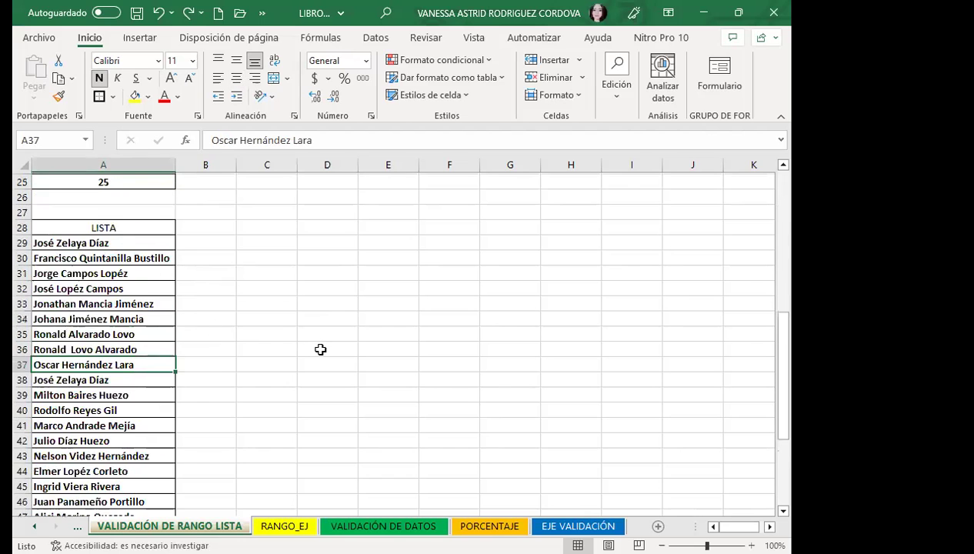
scroll(158, 335, "up", 7)
left_click(346, 269)
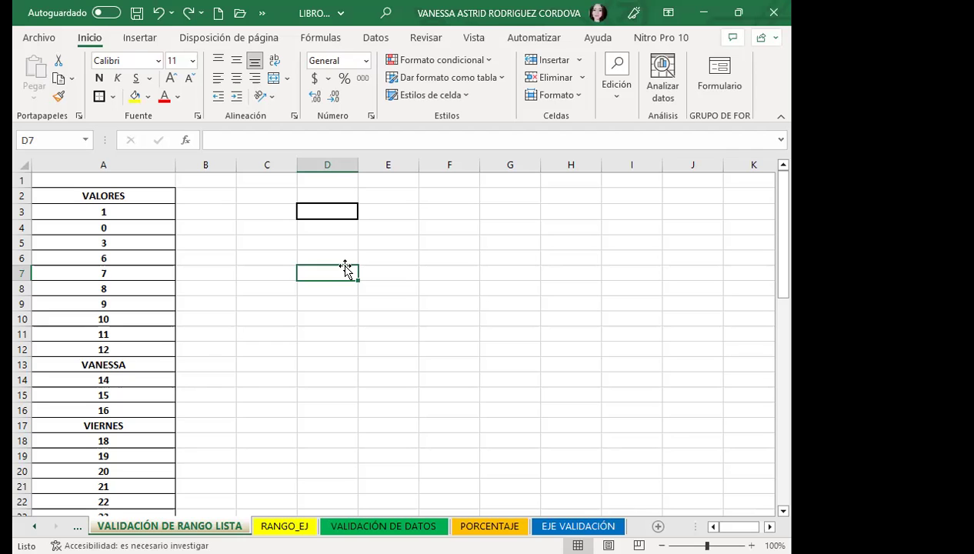
Select the LISTA header and its names, A28 through A59
scroll(156, 351, "down", 6)
scroll(142, 354, "down", 4)
scroll(73, 336, "up", 2)
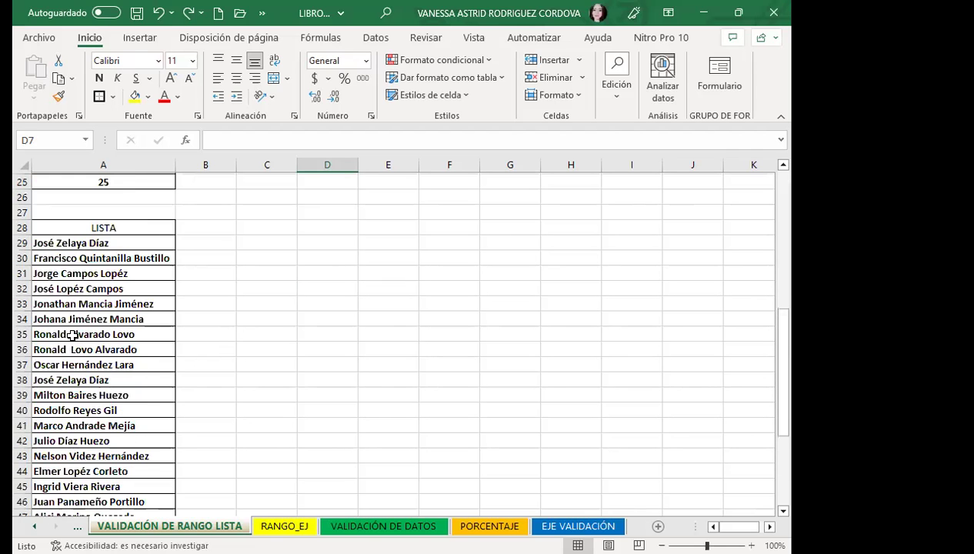
mouse_move(130, 229)
left_mouse_down()
mouse_move(131, 503)
mouse_move(139, 483)
left_mouse_up()
scroll(77, 234, "up", 13)
Name the selected range LISTA through the Name Box
left_click(57, 141)
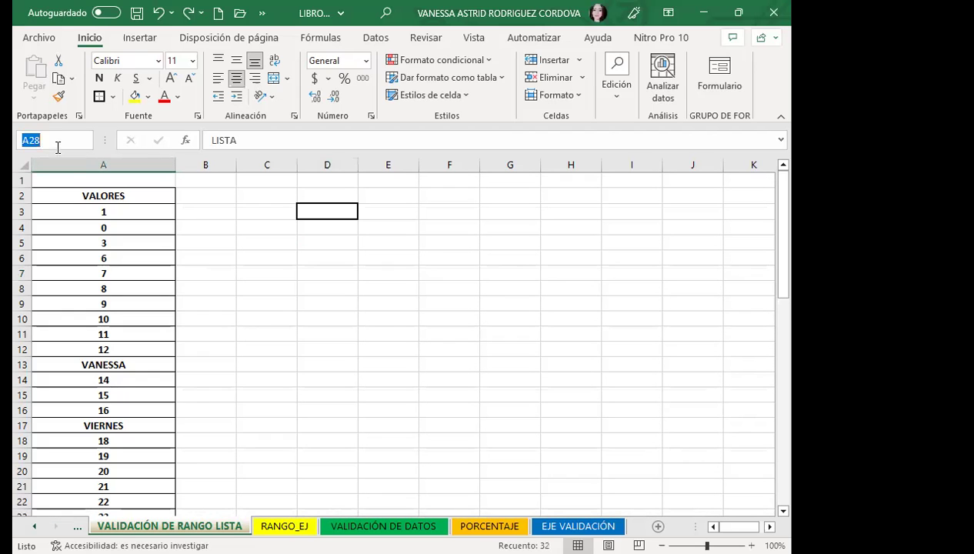
type("LISTA")
key("Return")
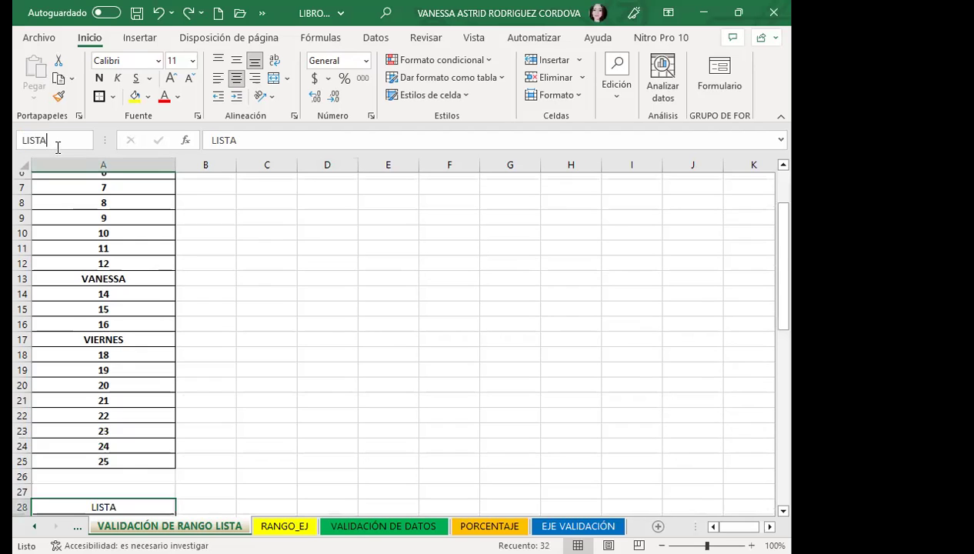
left_click(90, 407)
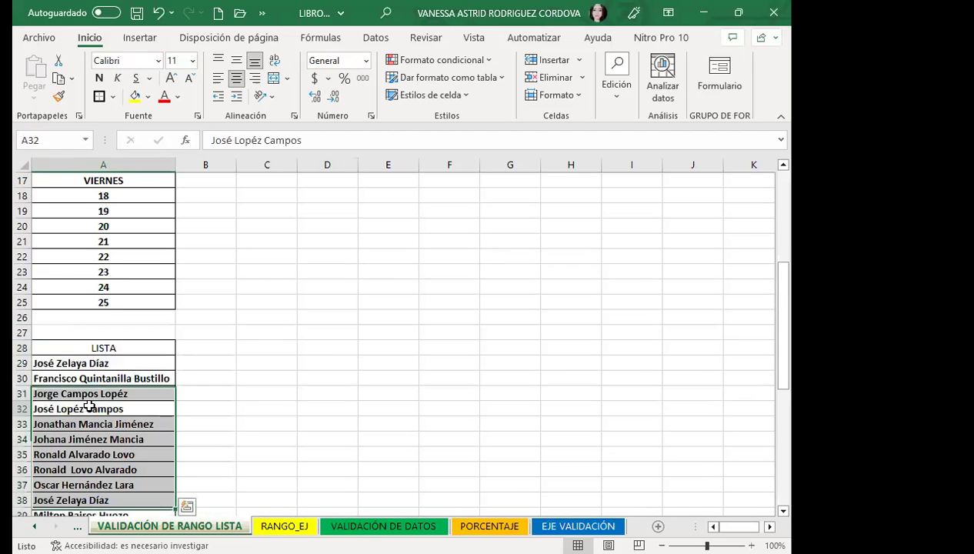
Confirm LISTA in the Administrador de nombres, then select the empty cells F3:F18
left_click(321, 36)
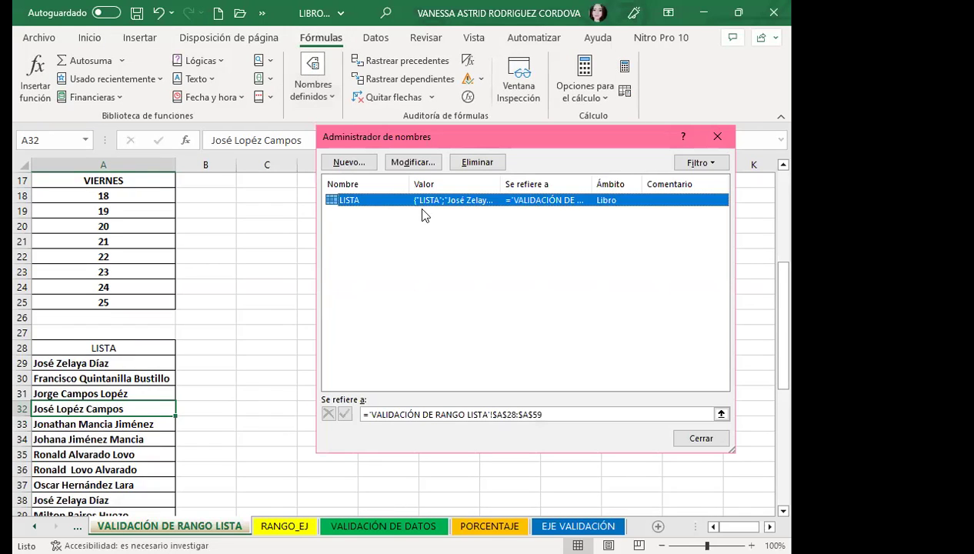
left_click(717, 137)
left_click(108, 390)
scroll(342, 323, "up", 5)
left_click_drag(431, 216, 442, 440)
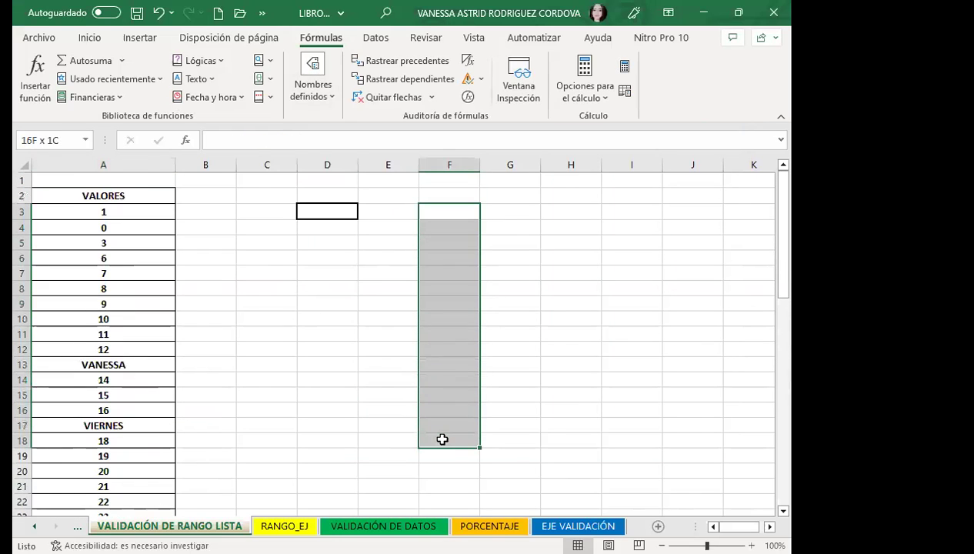
Put an outside border around the empty range F3:F18 and reselect it
left_click(91, 38)
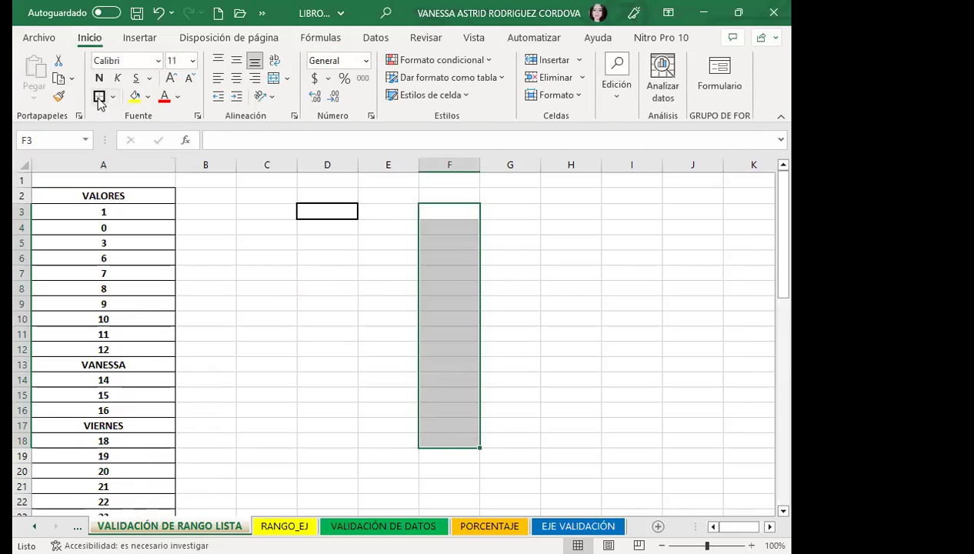
left_click(509, 292)
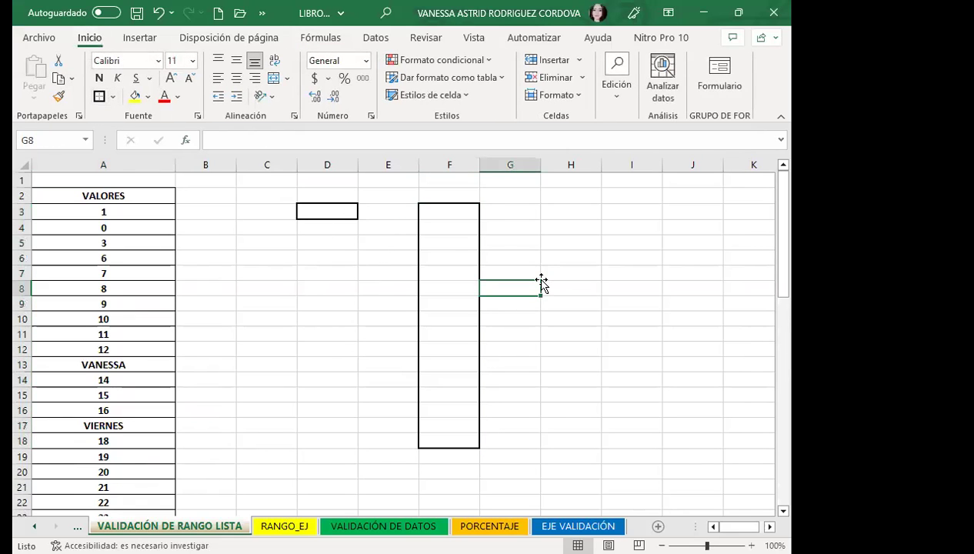
left_click(450, 243)
left_click_drag(447, 212, 450, 445)
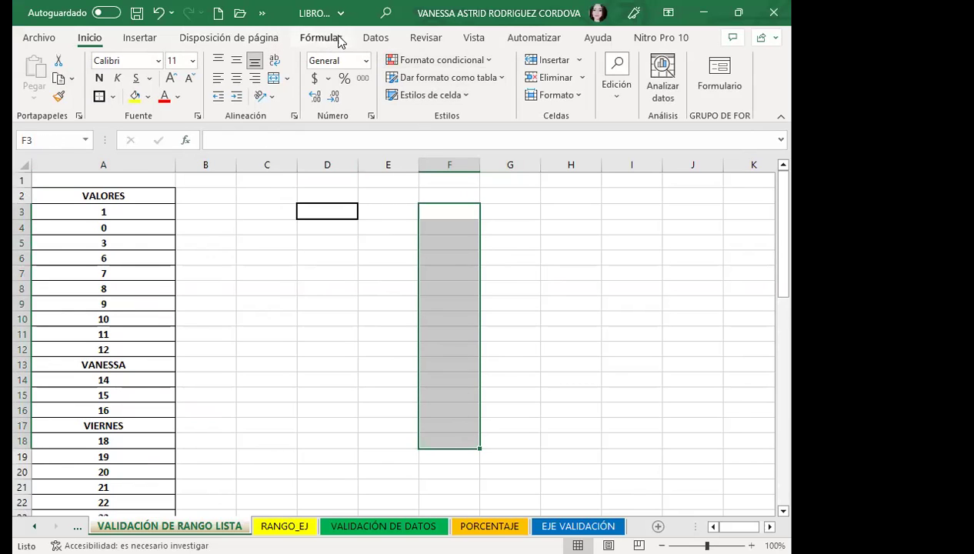
left_click(376, 38)
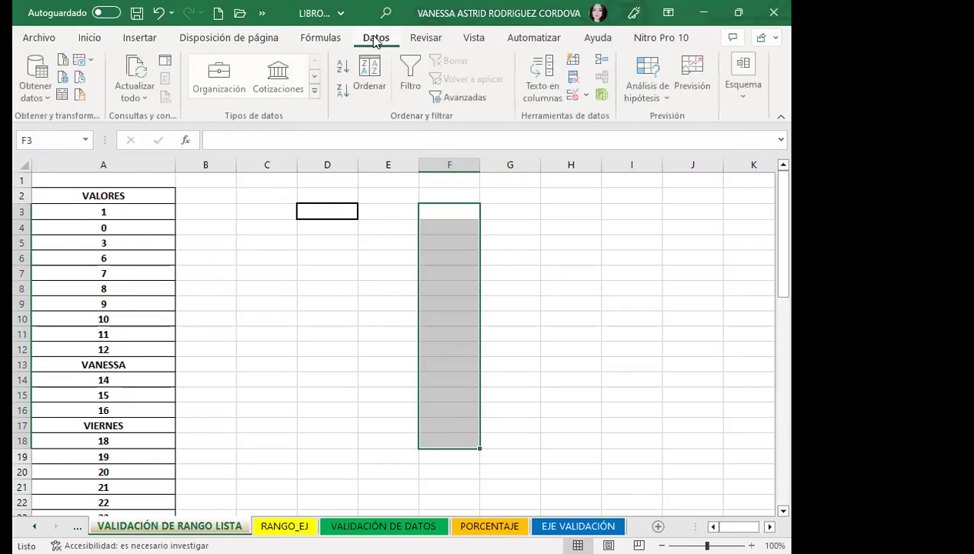
Set F3:F18's data validation to allow a List with source =LISTA
left_click(588, 96)
left_click(618, 121)
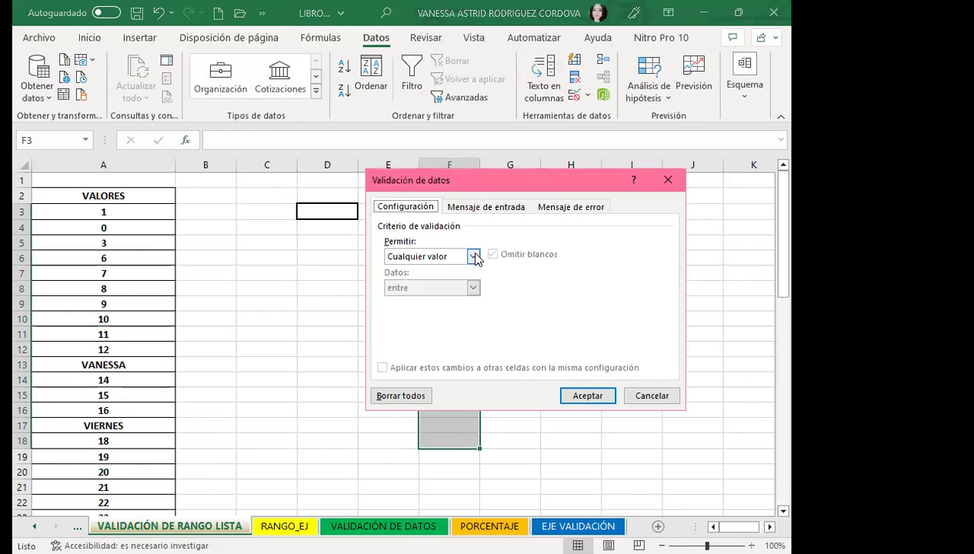
left_click(472, 256)
left_click(401, 301)
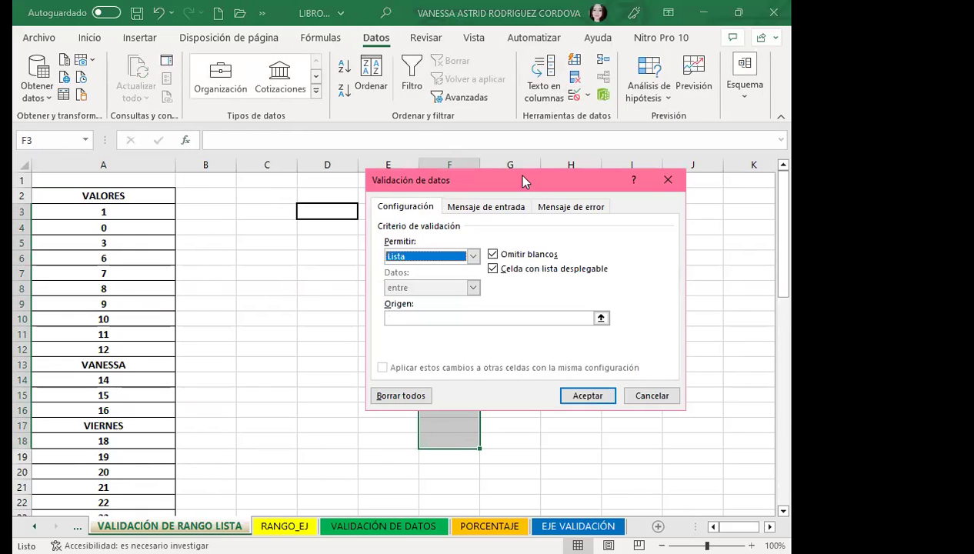
left_click_drag(518, 174, 407, 120)
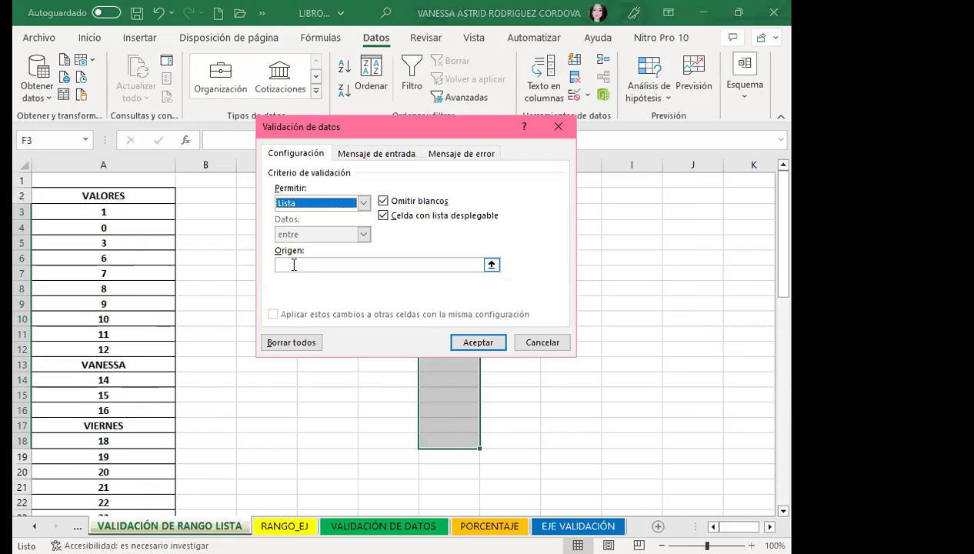
left_click(293, 265)
left_click(362, 202)
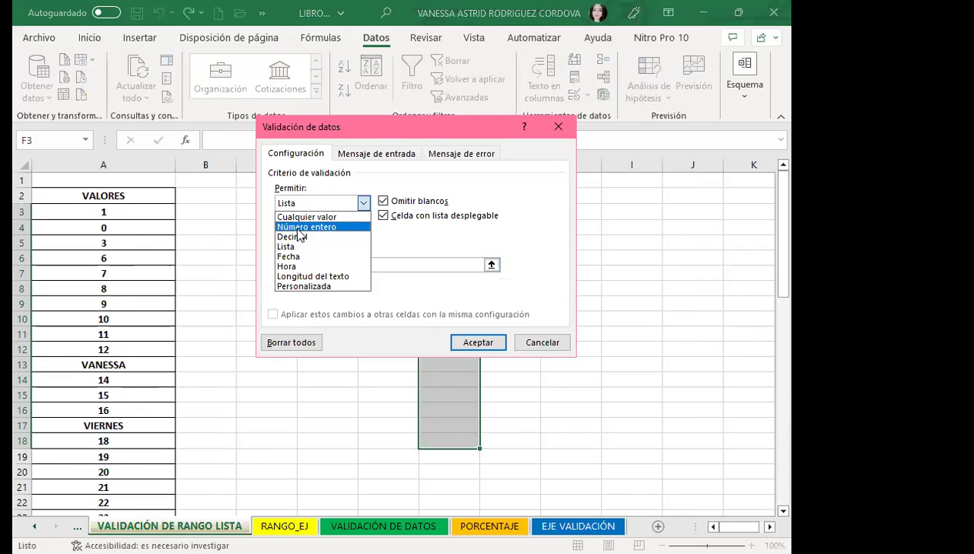
left_click(286, 246)
left_click(289, 267)
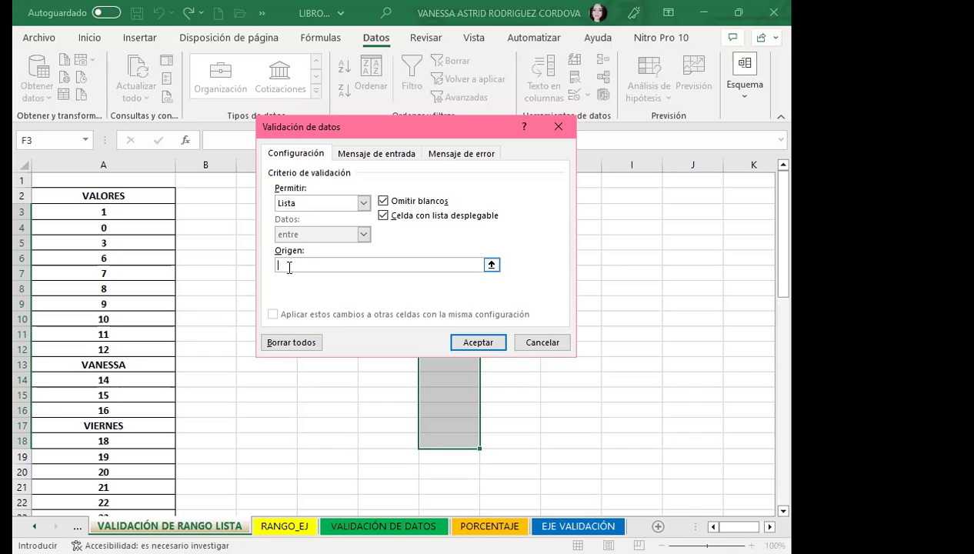
type("=")
type("LISTA")
Confirm the list validation and test F3's dropdown of names
left_click(468, 341)
left_click(458, 216)
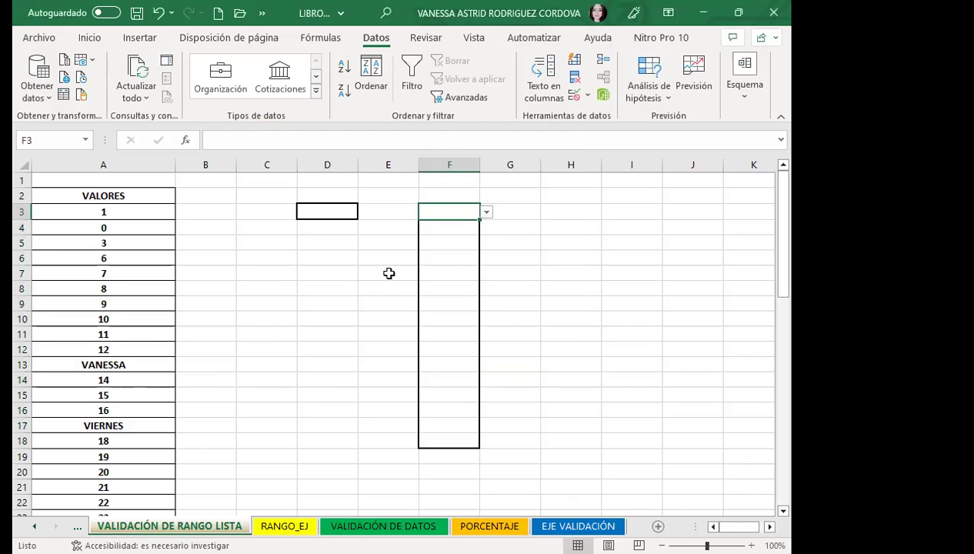
left_click(486, 213)
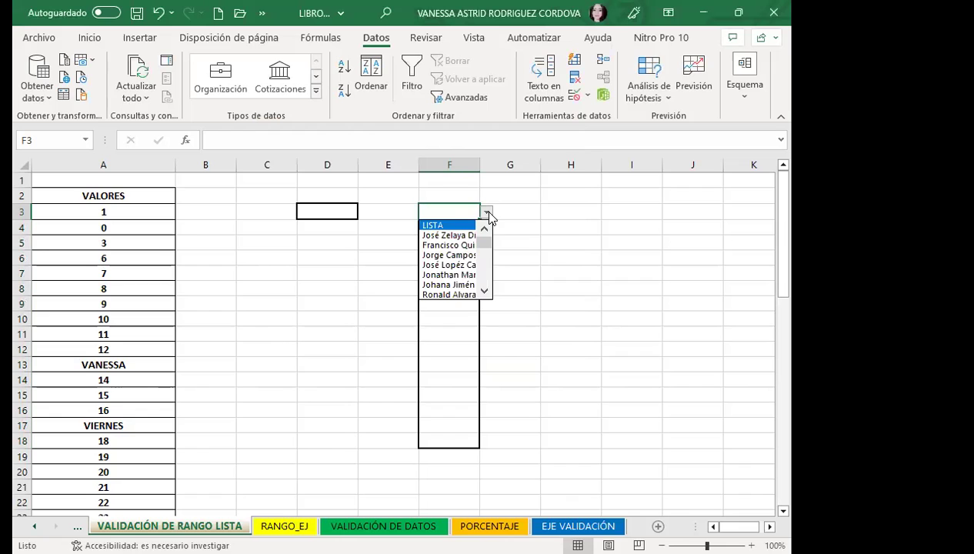
Widen column F so the LISTA names show in full in the dropdown
left_click_drag(480, 163, 527, 162)
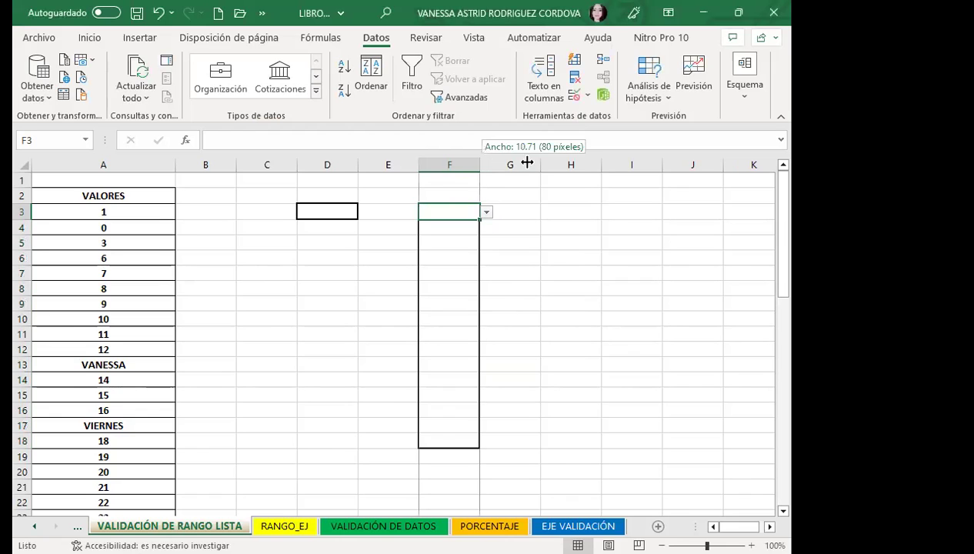
left_click(533, 217)
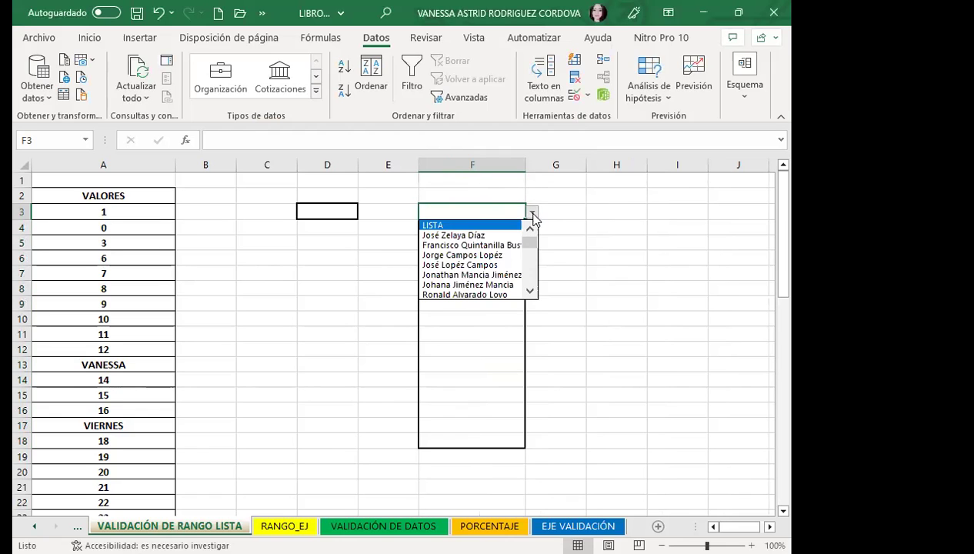
left_click_drag(526, 163, 558, 163)
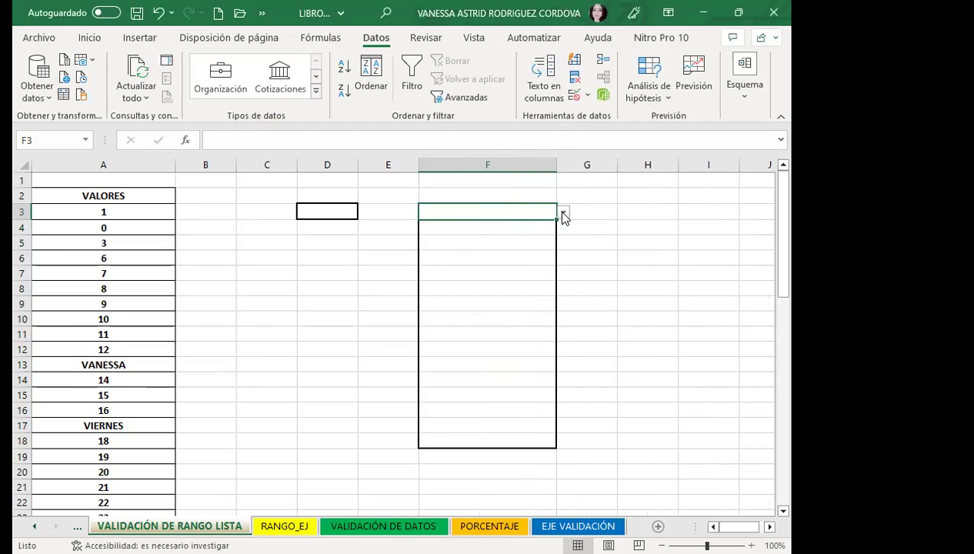
left_click(563, 213)
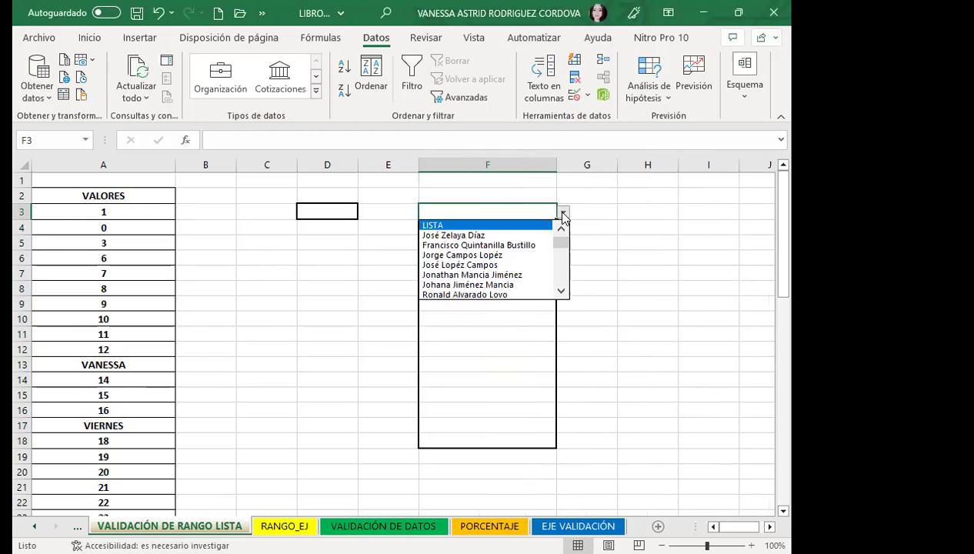
left_click(556, 163)
left_click_drag(554, 163, 548, 163)
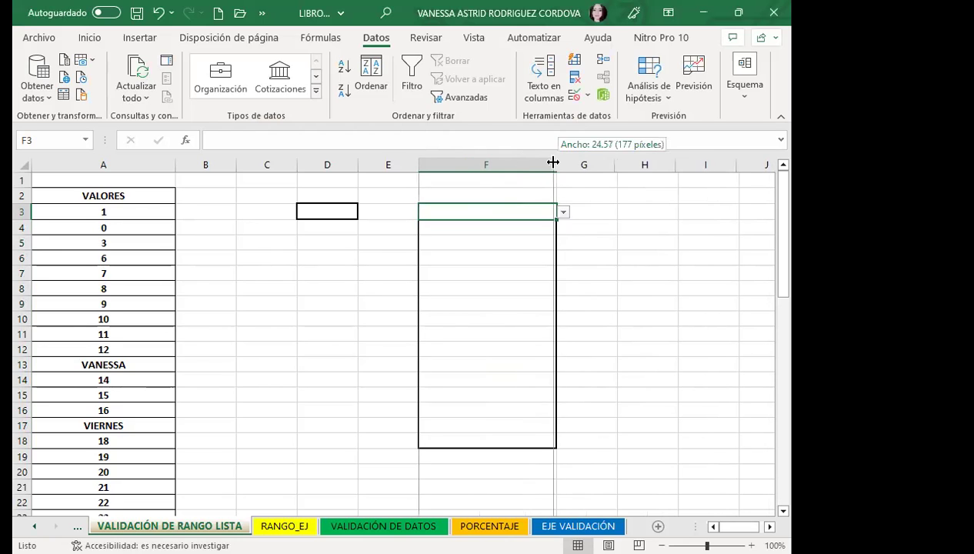
left_click(556, 213)
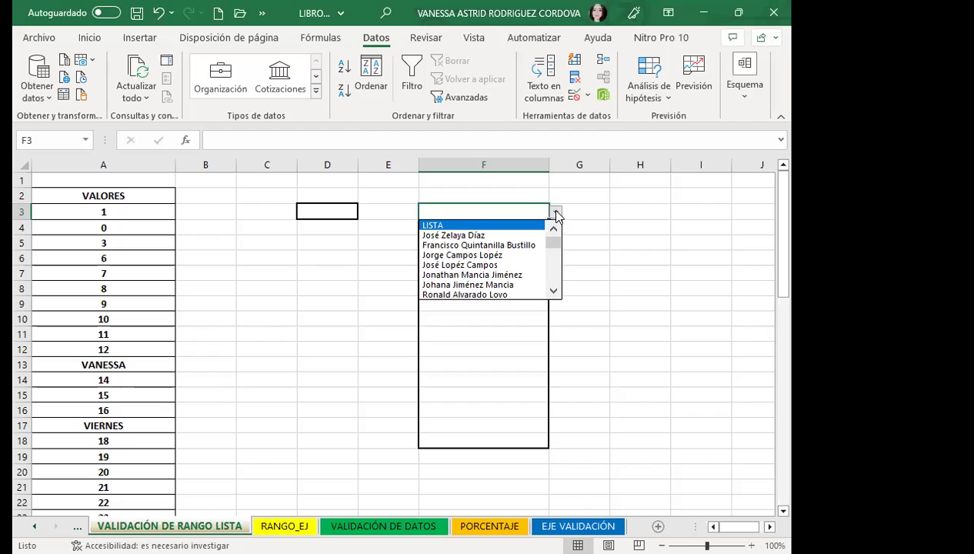
Fill F3 from its LISTA dropdown, trying several different names in turn
left_click(462, 254)
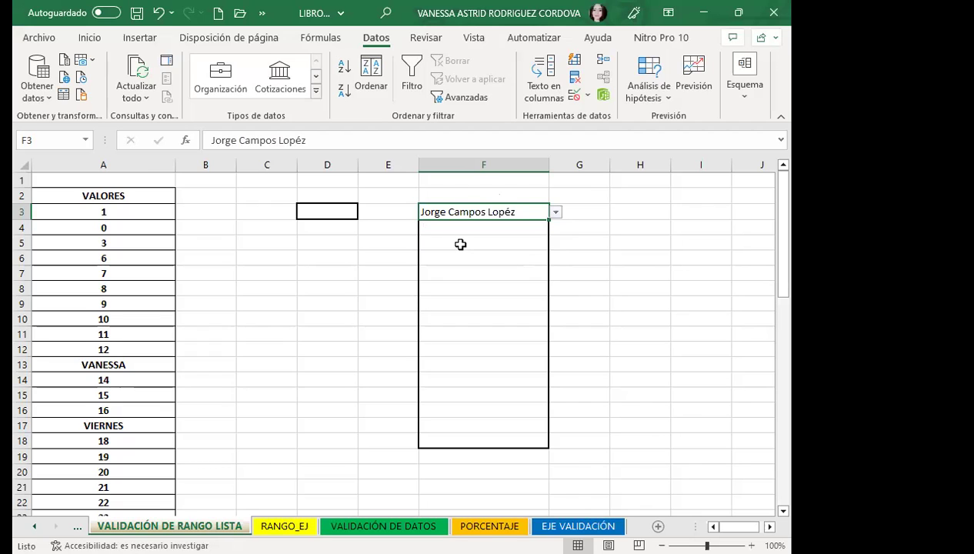
left_click(465, 226)
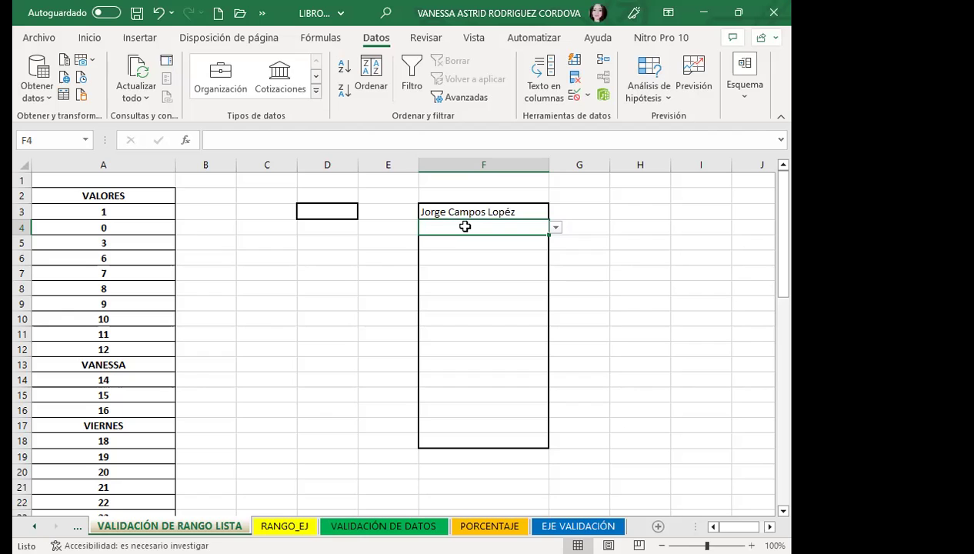
left_click(532, 209)
left_click(556, 213)
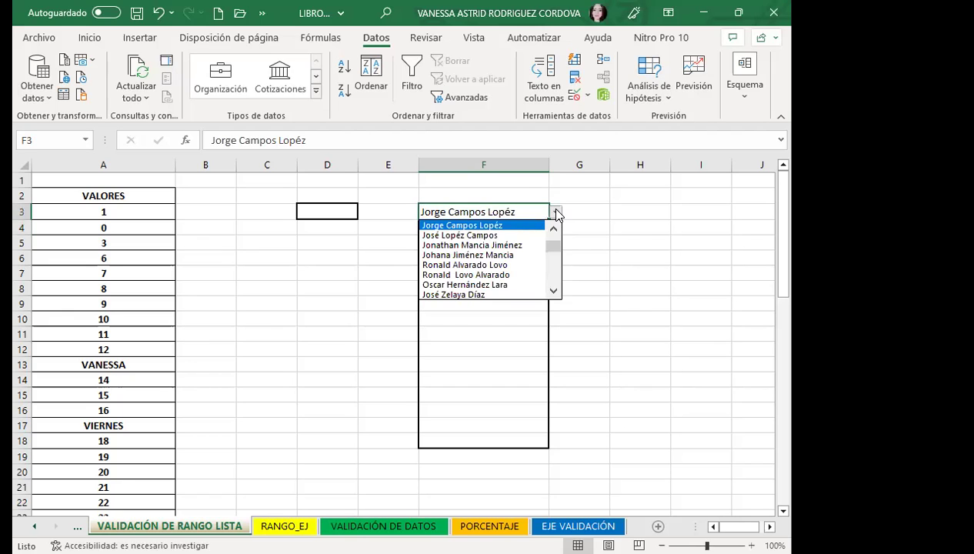
left_click(462, 235)
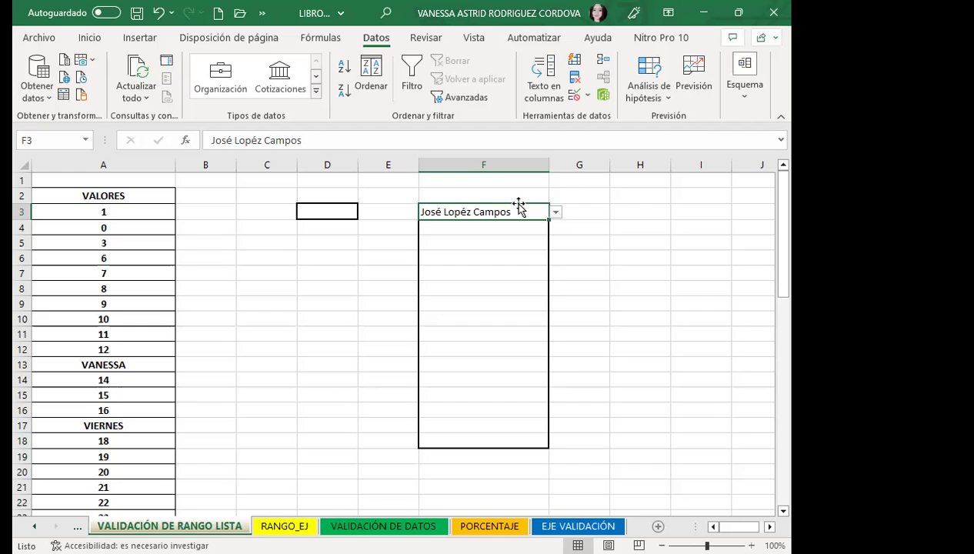
left_click(555, 212)
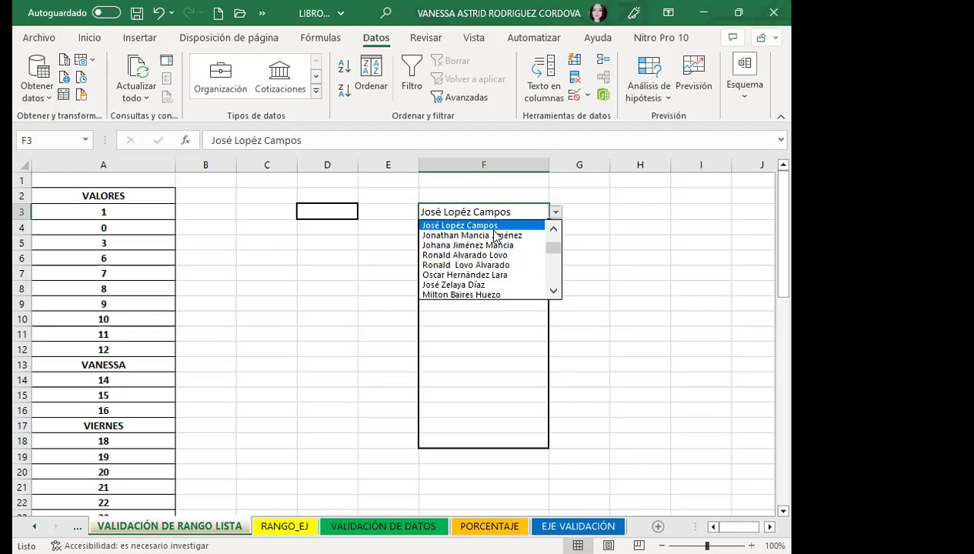
left_click(471, 276)
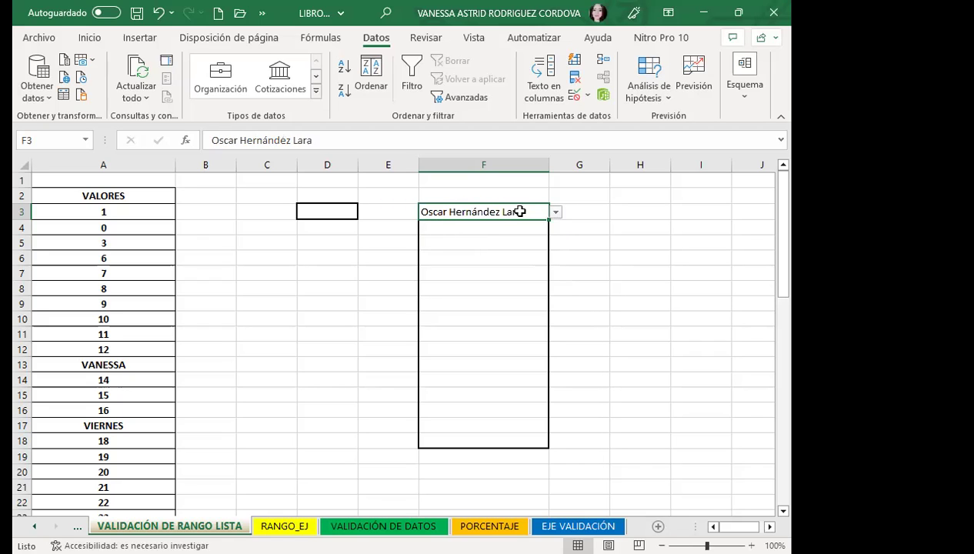
double_click(448, 211)
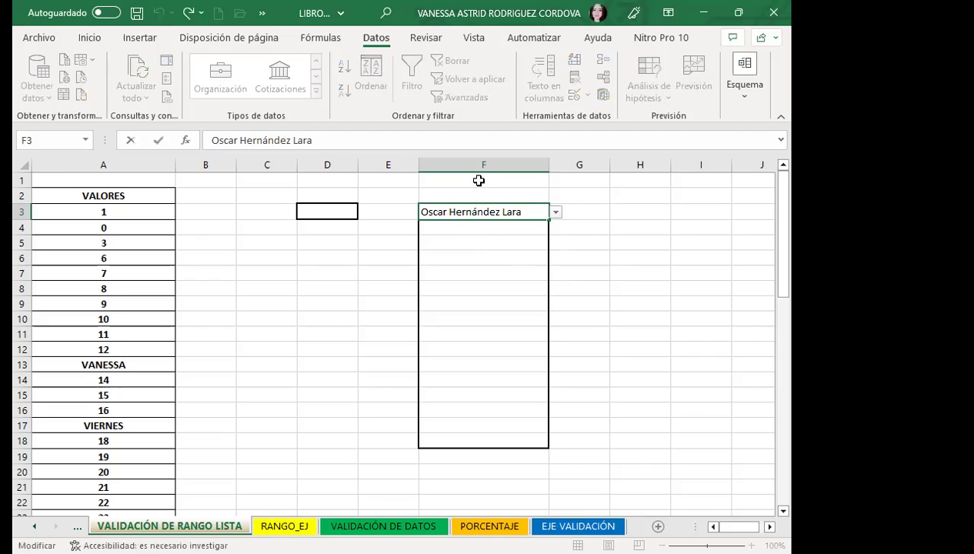
type("ARMANDO")
left_click(478, 180)
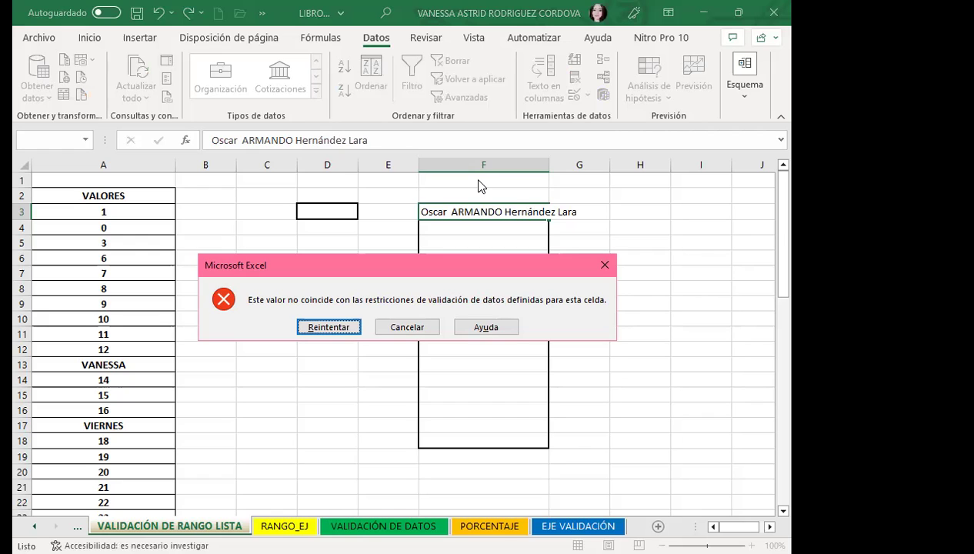
left_click(390, 329)
left_click_drag(498, 240, 487, 275)
left_click(467, 413)
left_click(464, 240)
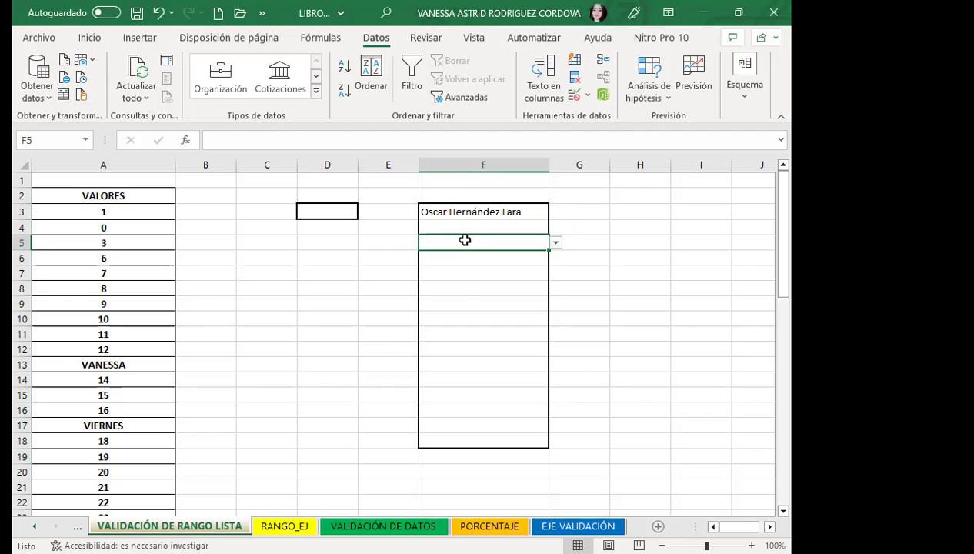
Pick names for F5 and F9 from their LISTA dropdowns
left_click(555, 243)
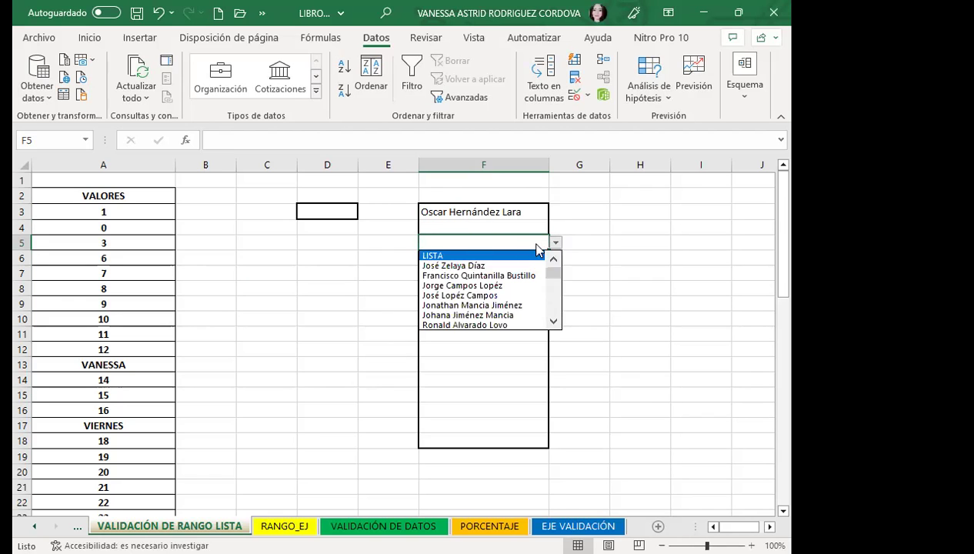
left_click(465, 306)
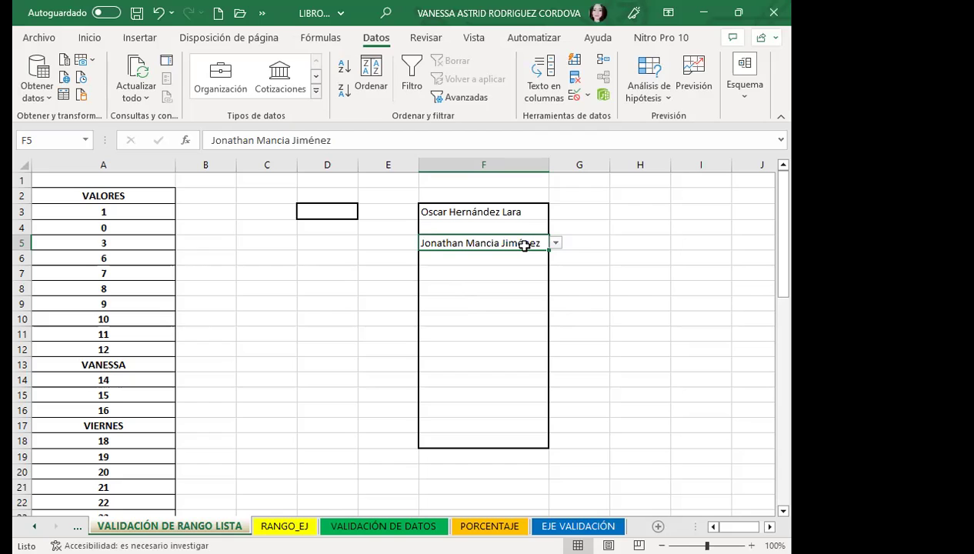
left_click(511, 271)
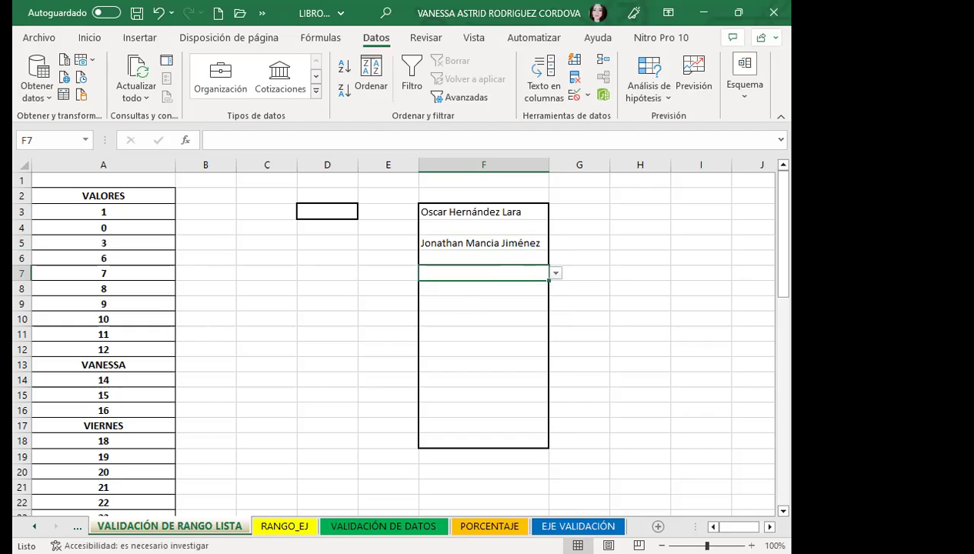
left_click(487, 301)
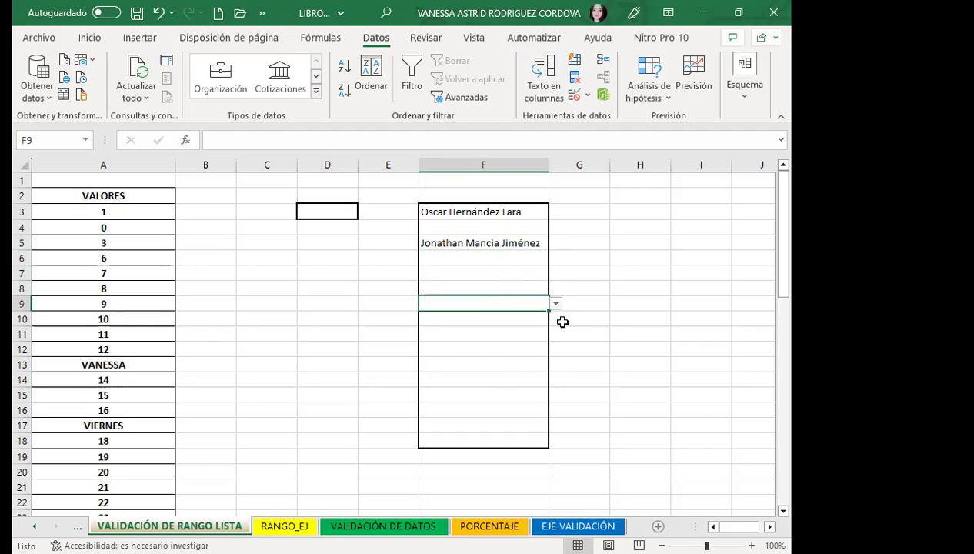
left_click(556, 304)
left_click(462, 380)
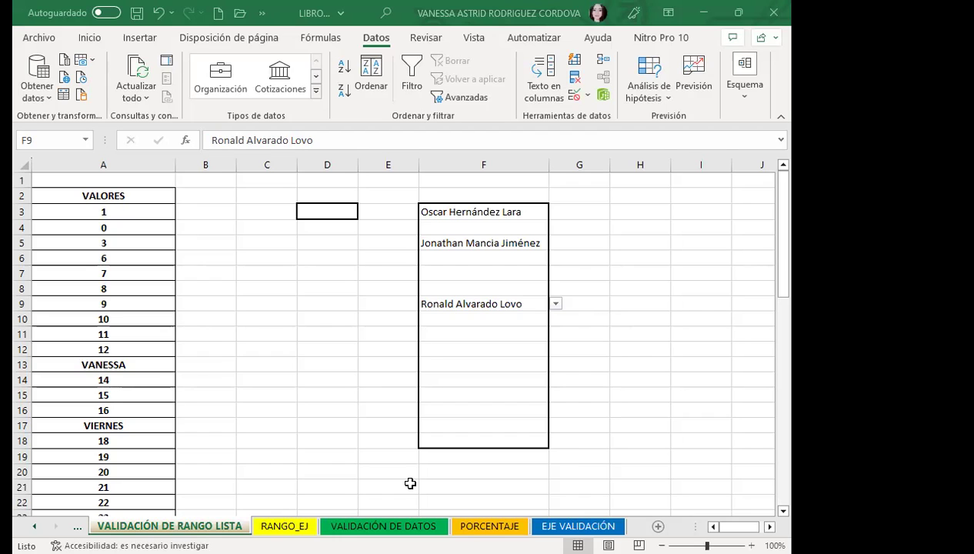
left_click(494, 330)
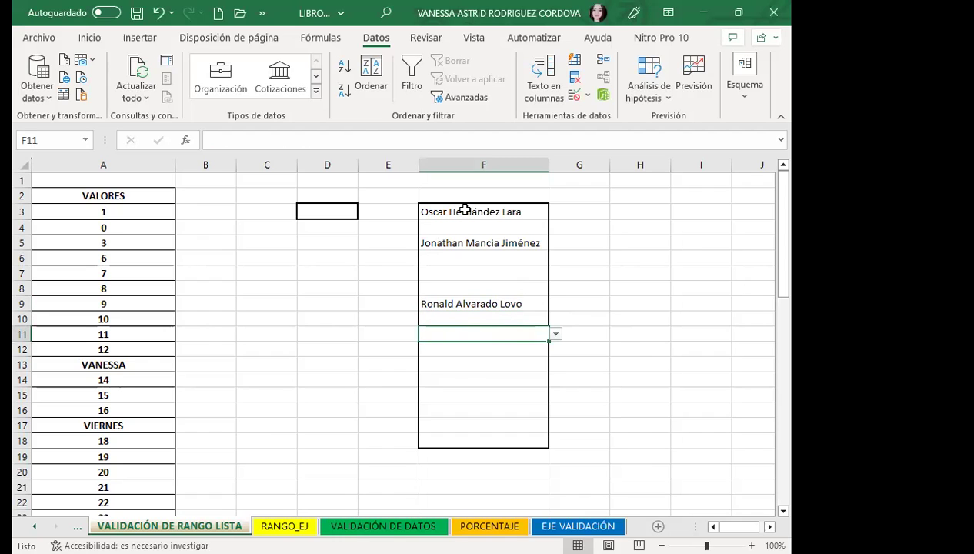
scroll(119, 446, "down", 3)
scroll(116, 408, "down", 4)
left_click(113, 379)
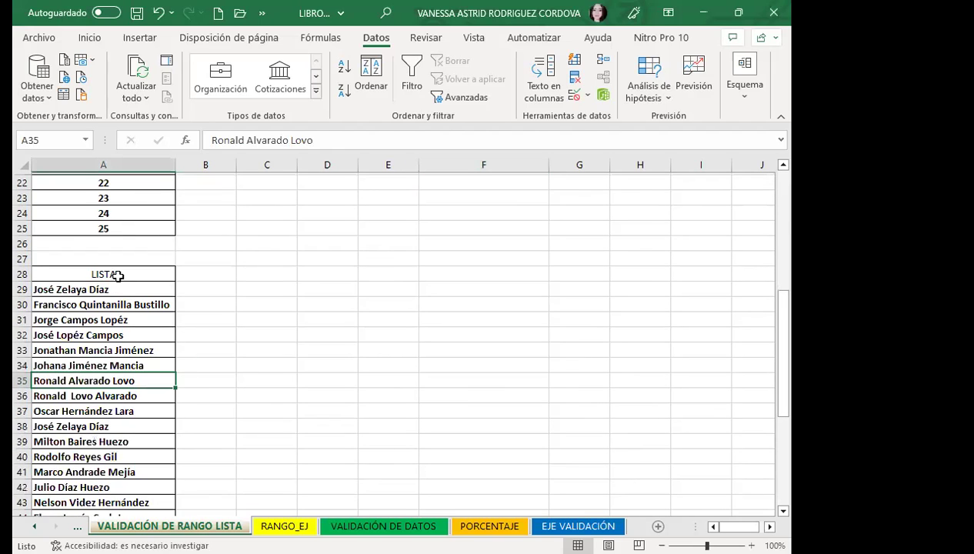
left_click(116, 274)
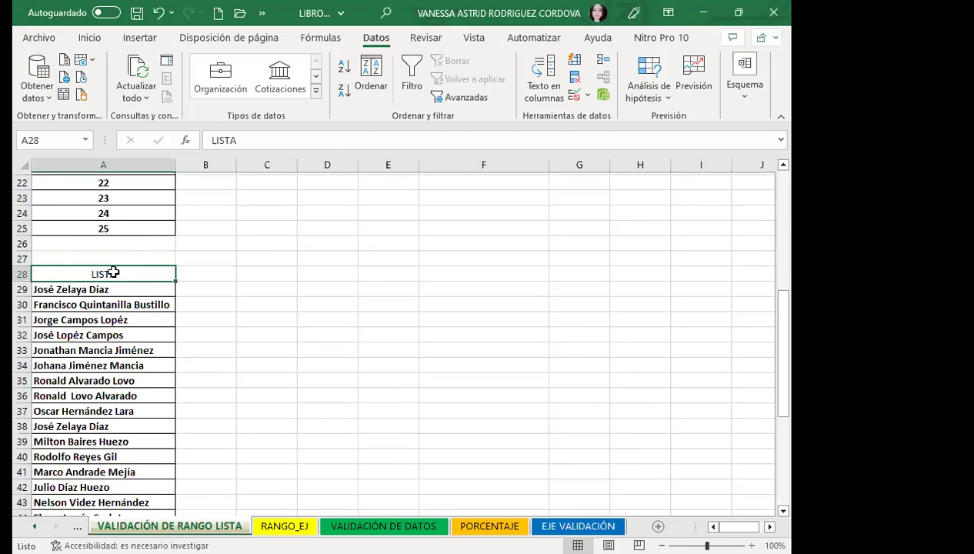
mouse_move(127, 273)
left_mouse_down()
mouse_move(154, 458)
mouse_move(141, 517)
left_mouse_up()
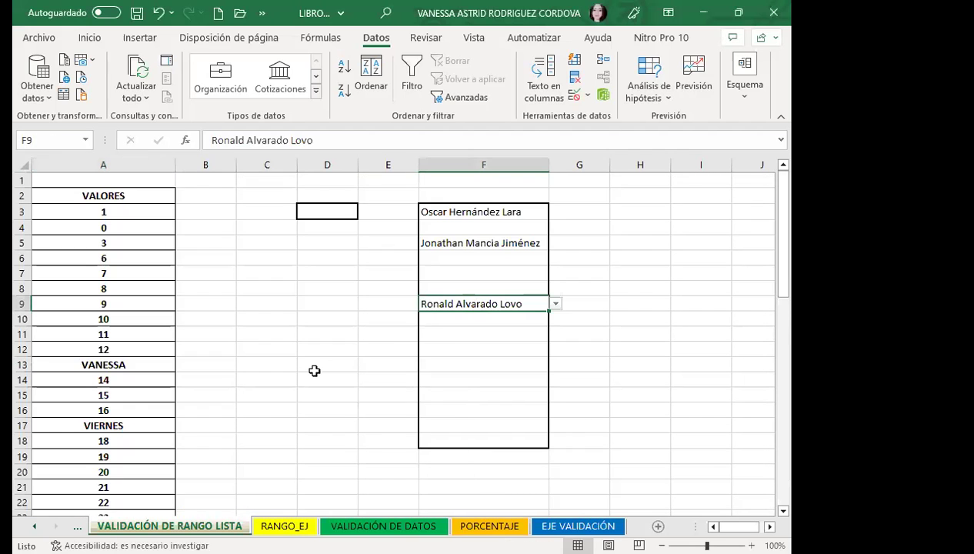
left_click_drag(316, 367, 312, 493)
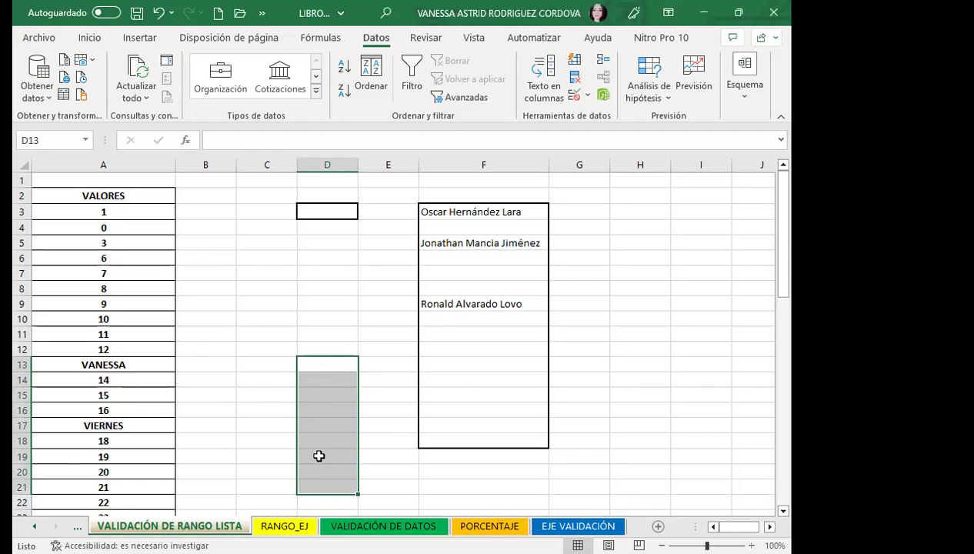
Give D13:D21 list validation with source =LISTA
left_click(588, 94)
left_click(631, 116)
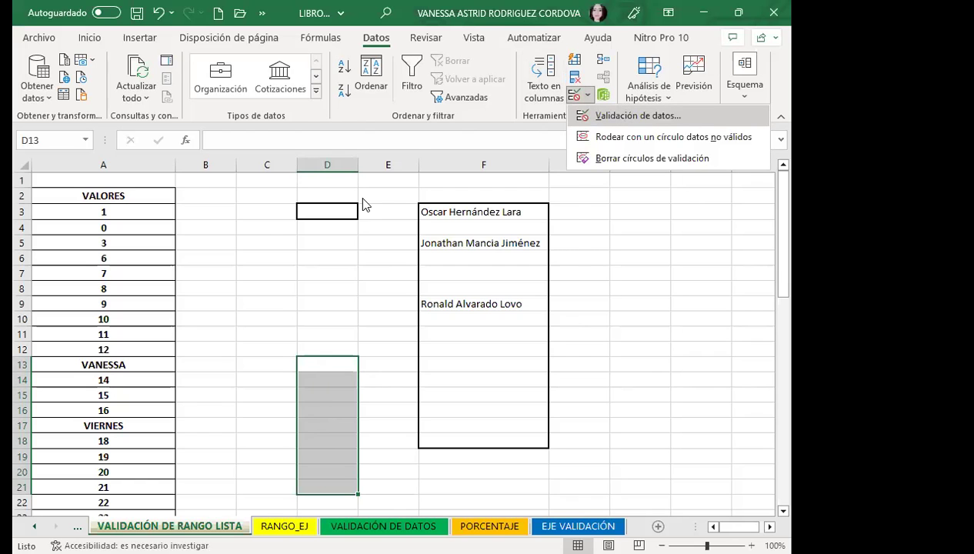
left_click(364, 203)
left_click(297, 247)
left_click(295, 264)
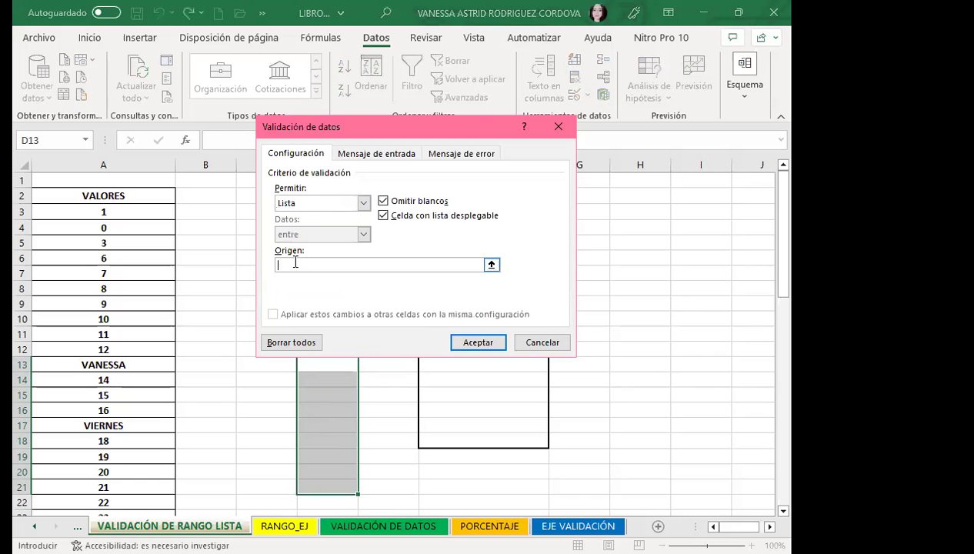
type("=LISTA")
left_click(478, 341)
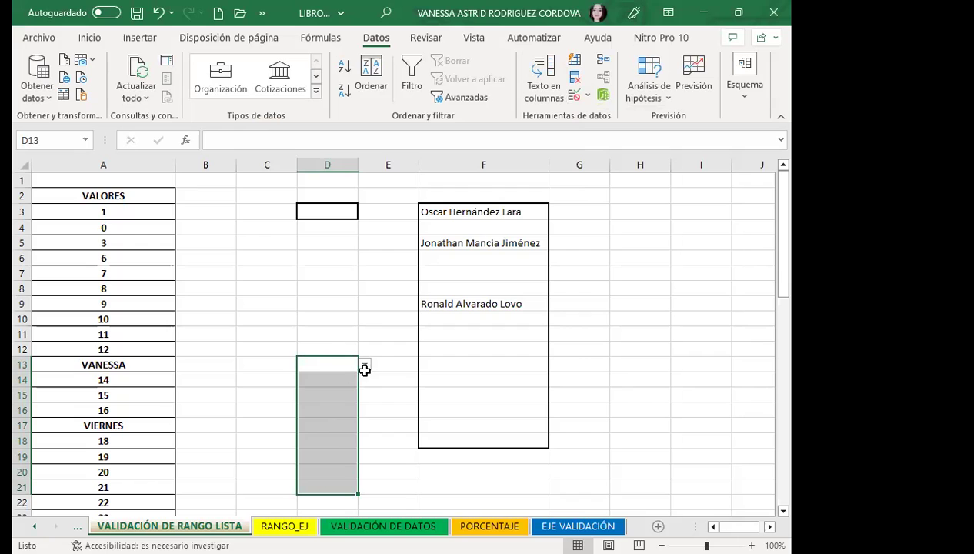
Widen column D and pick a name for D13 from its dropdown
left_click(364, 364)
left_click(362, 443)
left_click_drag(365, 408, 363, 381)
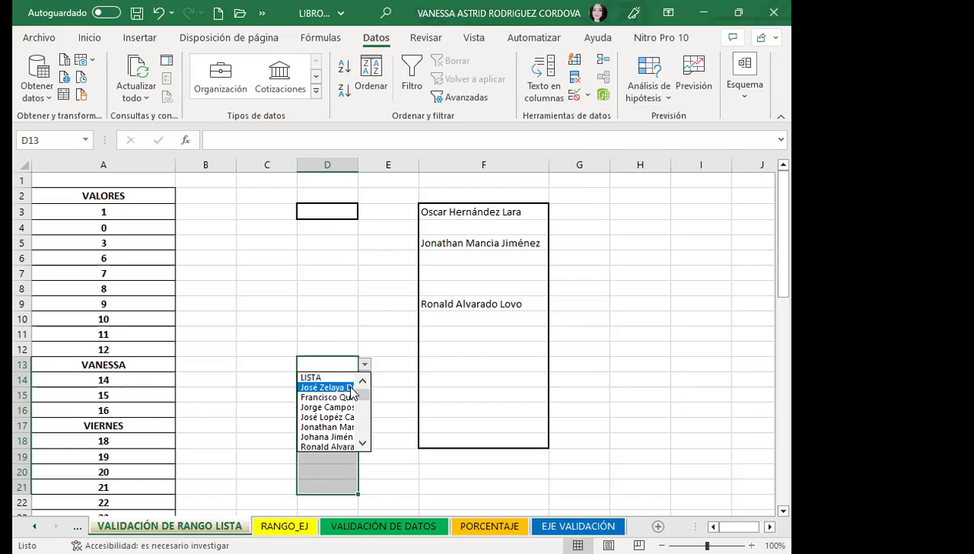
left_click(359, 164)
left_click_drag(358, 164, 414, 165)
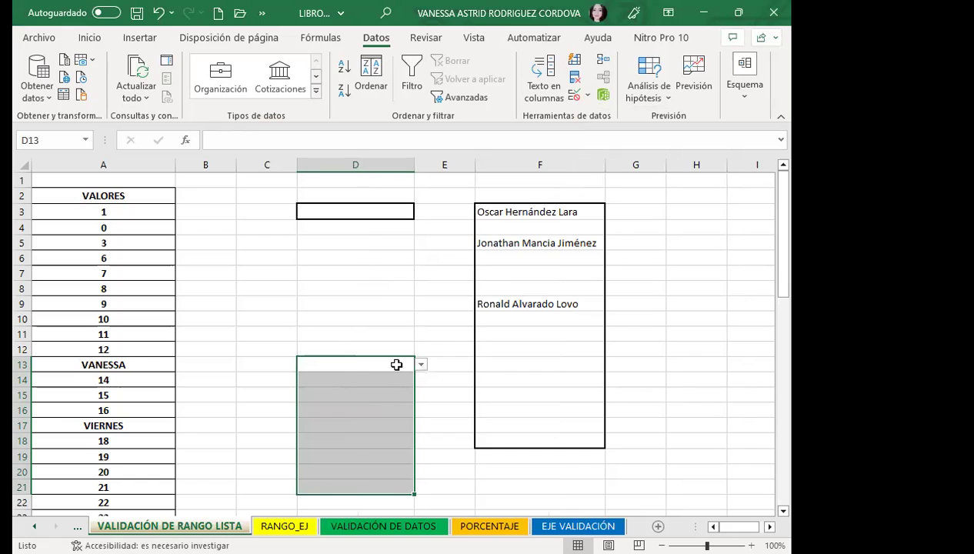
left_click(394, 364)
left_click(421, 364)
left_click(354, 397)
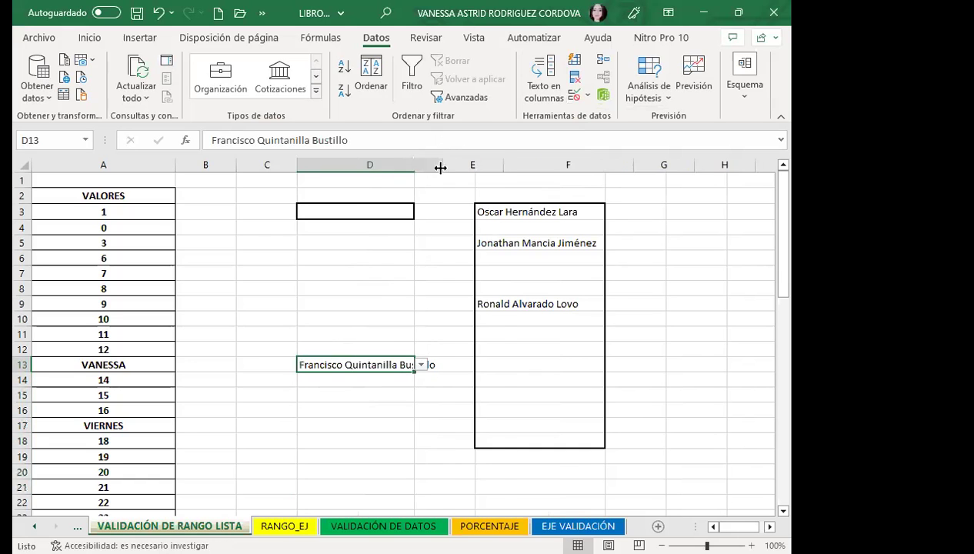
Widen column D further and switch D13 to another listed name
left_click_drag(414, 164, 442, 164)
left_click(449, 365)
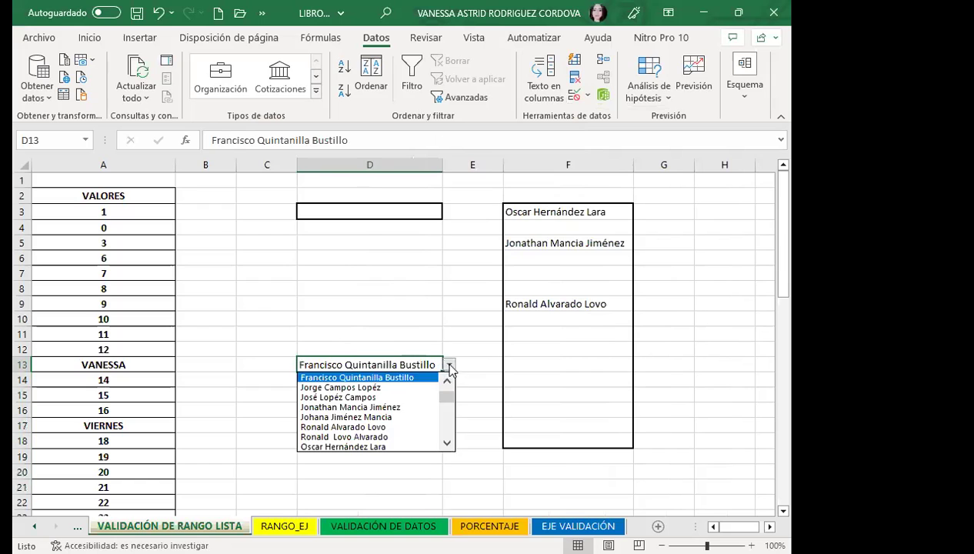
left_click(361, 426)
left_click(398, 397)
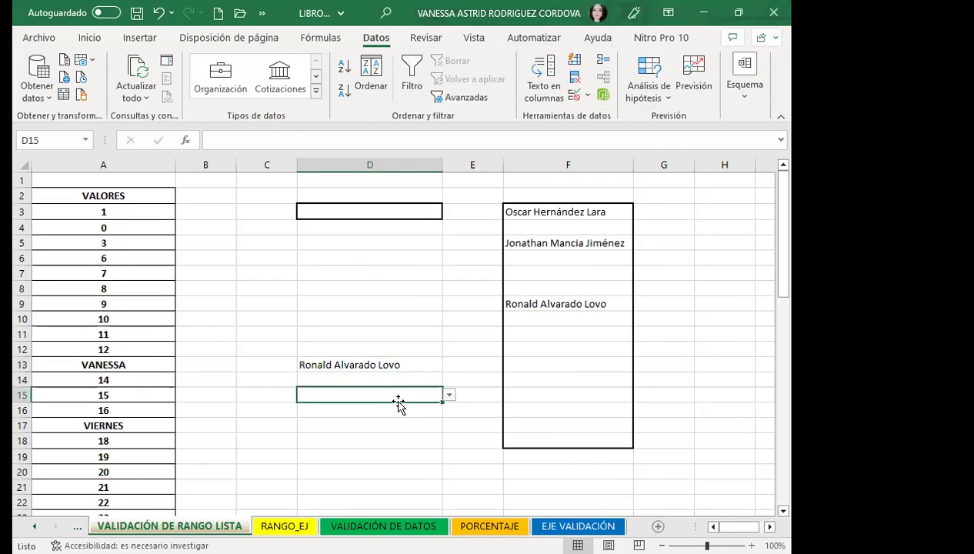
Pick names for F14 and F18 from their LISTA dropdowns
left_click(581, 380)
left_click(639, 379)
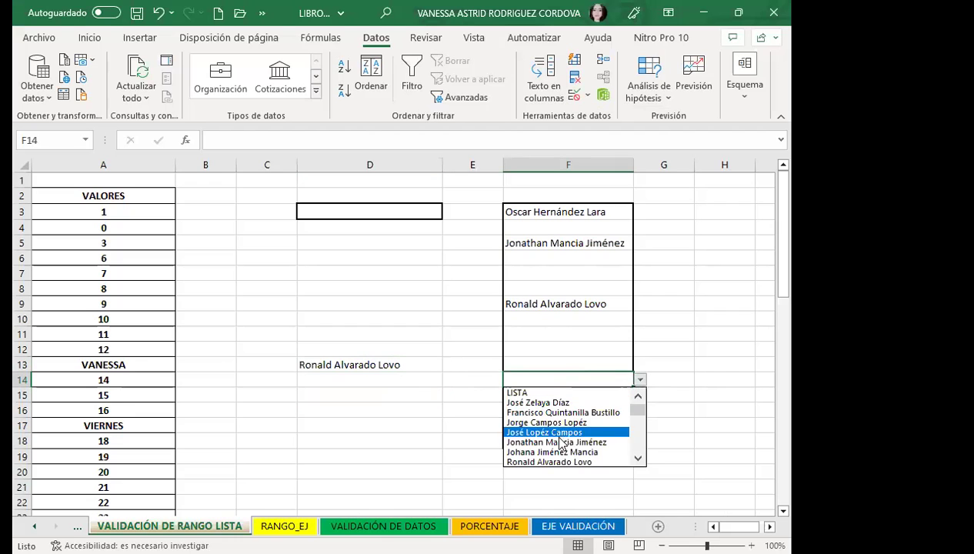
left_click(551, 443)
left_click(589, 438)
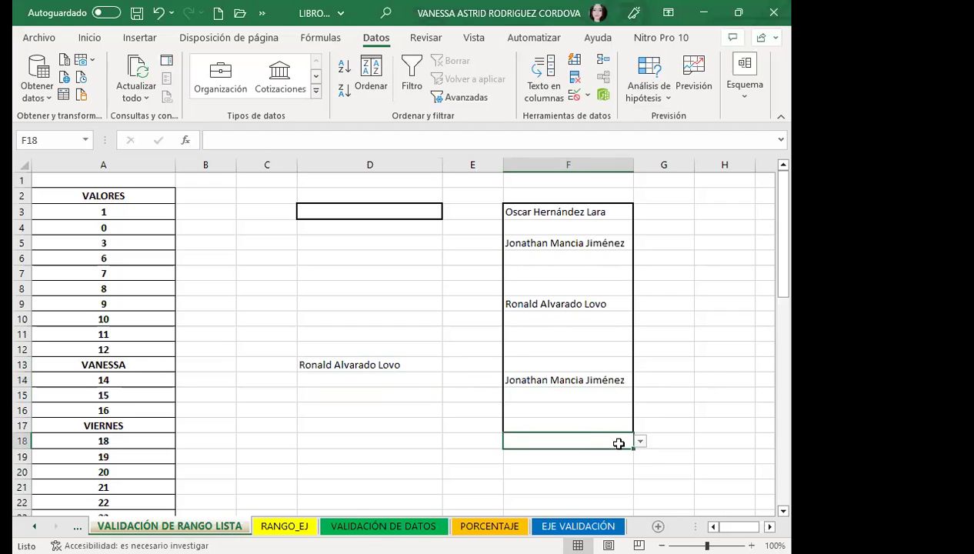
left_click(640, 441)
scroll(627, 480, "down", 3)
left_click(561, 514)
Check that D19 and D16 offer the name list, then select F15
left_click(374, 460)
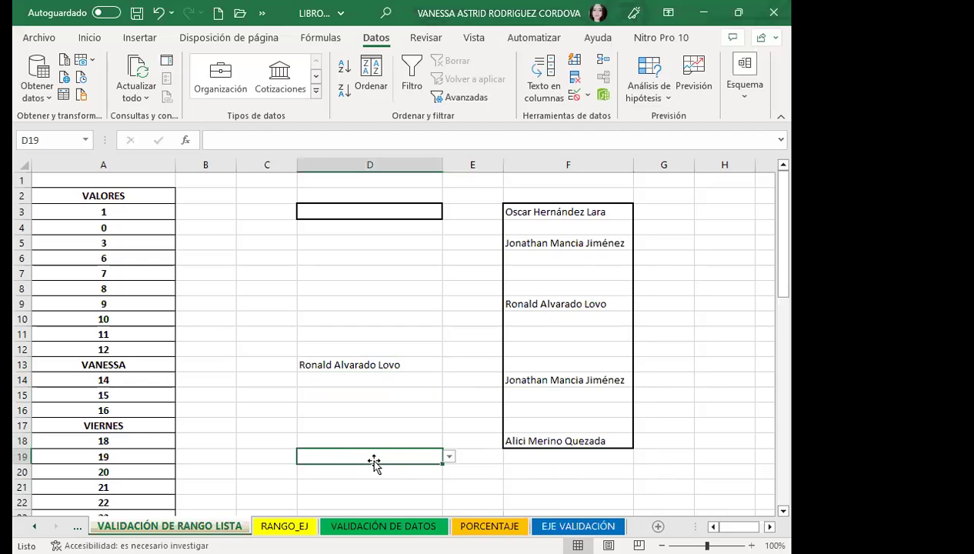
left_click(395, 410)
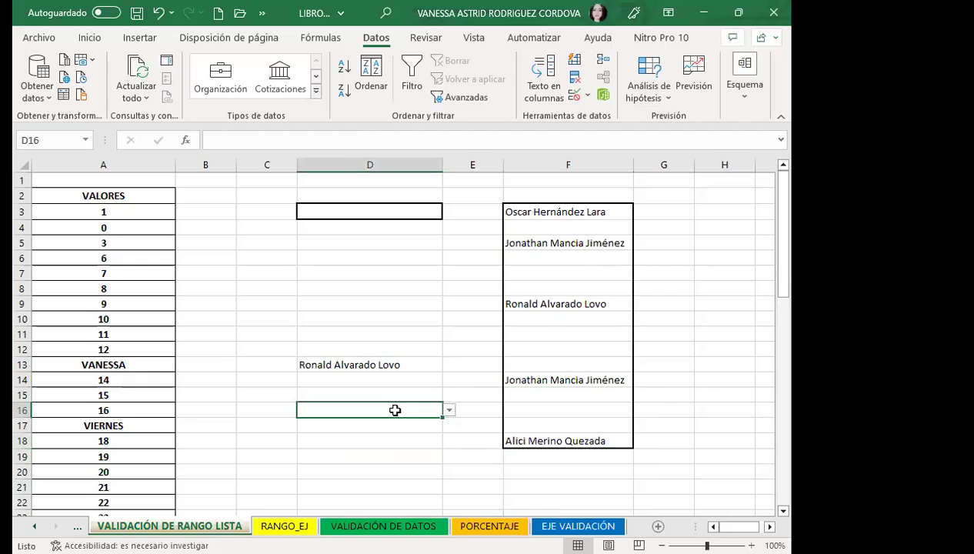
left_click(586, 395)
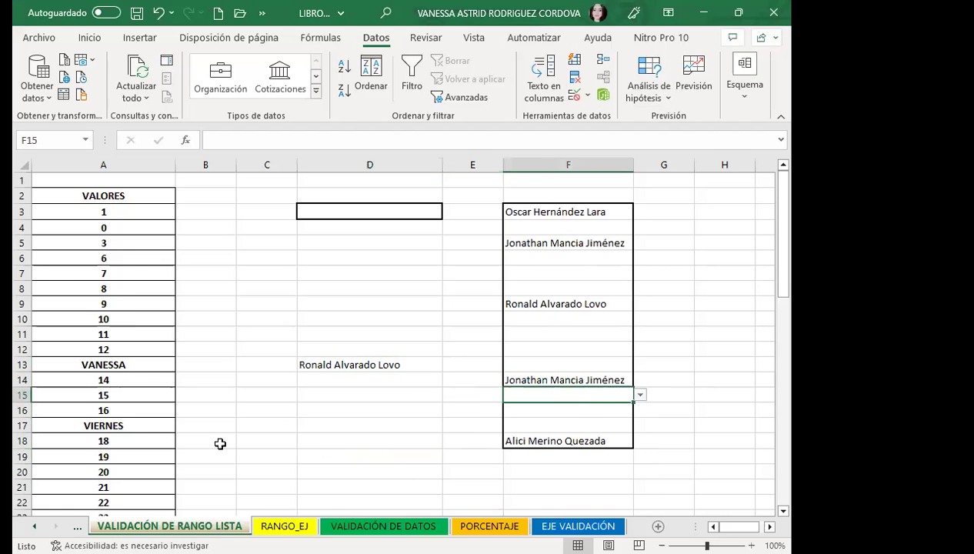
scroll(169, 431, "down", 2)
scroll(115, 392, "down", 3)
scroll(127, 362, "down", 2)
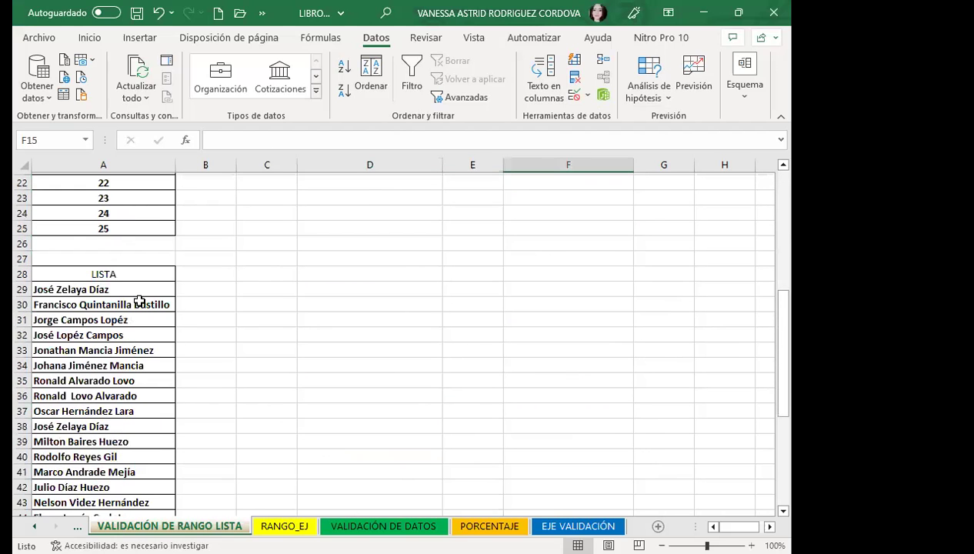
Select the LISTA names in A29:A39, then check D7 and D14 and select F7
left_click_drag(138, 291, 151, 435)
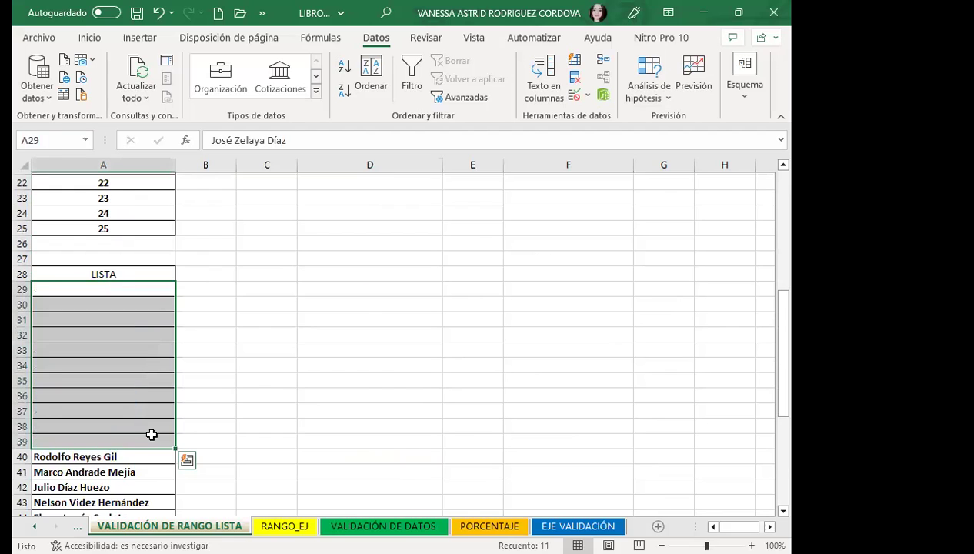
scroll(461, 354, "up", 4)
scroll(462, 308, "up", 3)
left_click(403, 281)
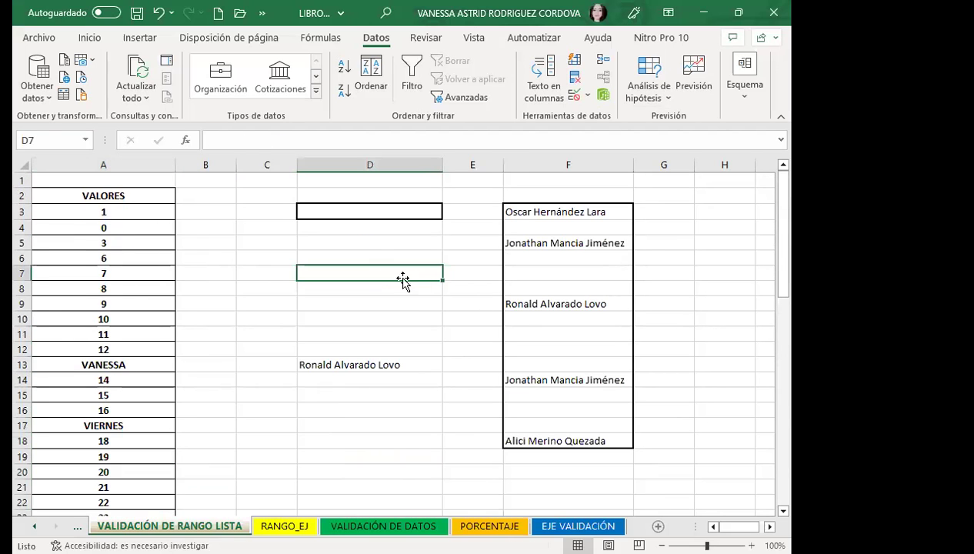
left_click(428, 389)
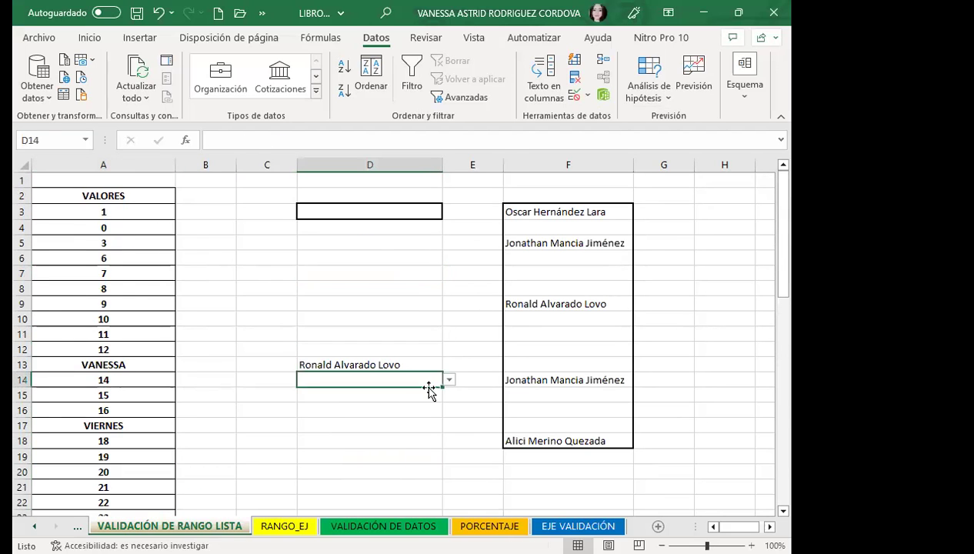
left_click(569, 273)
Scroll through F7's dropdown list to see its entries
left_click(639, 273)
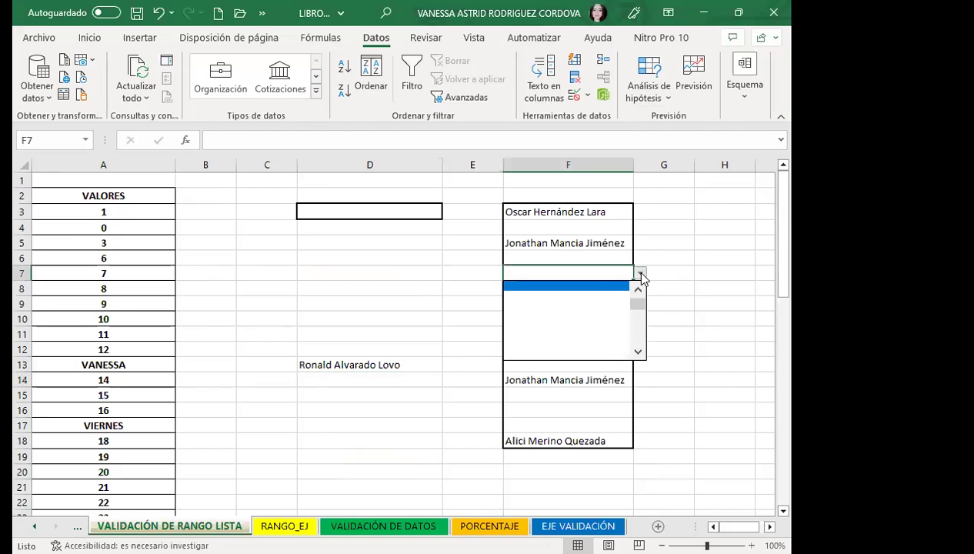
left_click(638, 352)
left_click(637, 353)
left_click(638, 354)
scroll(48, 450, "down", 1)
scroll(48, 450, "down", 2)
scroll(63, 436, "down", 2)
Enter 123, 45 and 789 into A29:A31 under LISTA
left_click(65, 383)
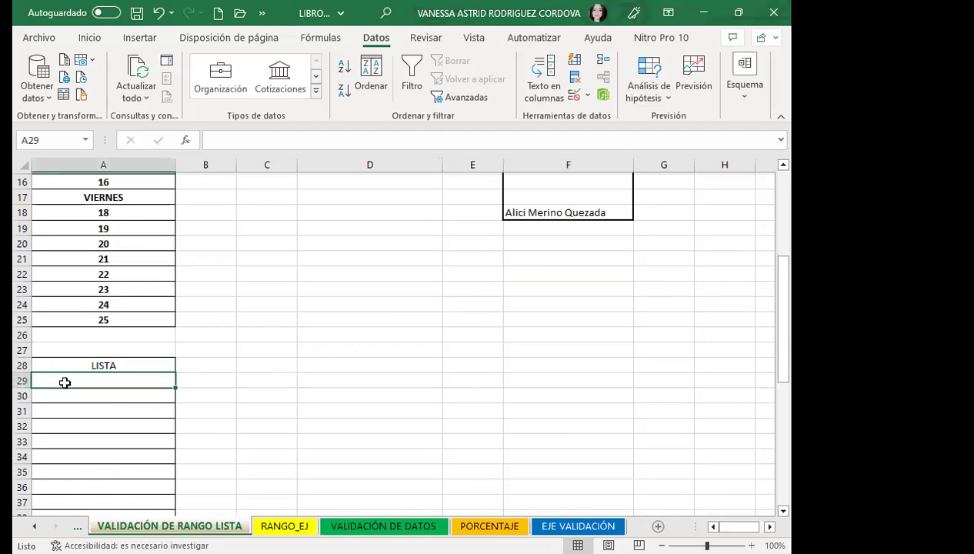
type("123")
key("Return")
type("45")
key("Return")
type("78")
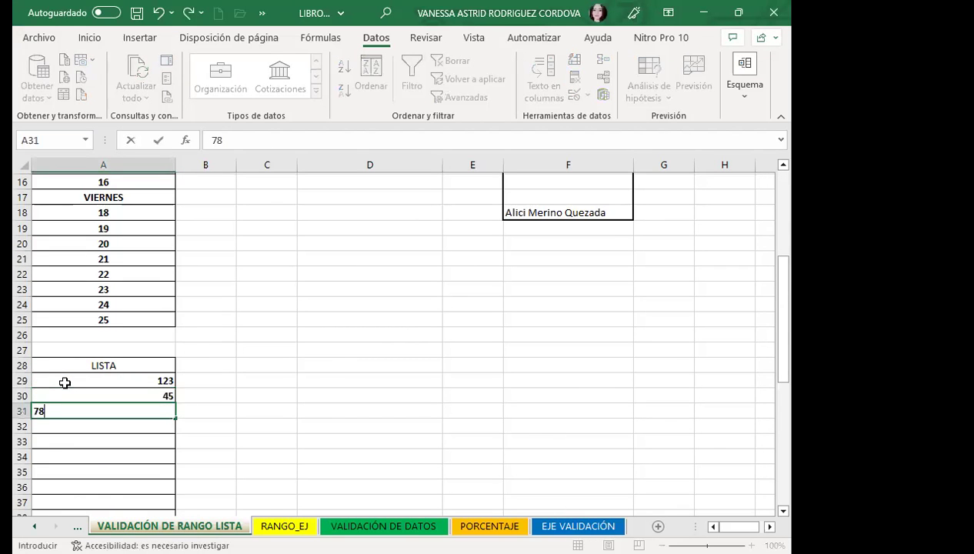
key("Return")
scroll(497, 326, "up", 1)
Check F8's dropdown, then pick a name for F15 from its list
scroll(554, 282, "up", 4)
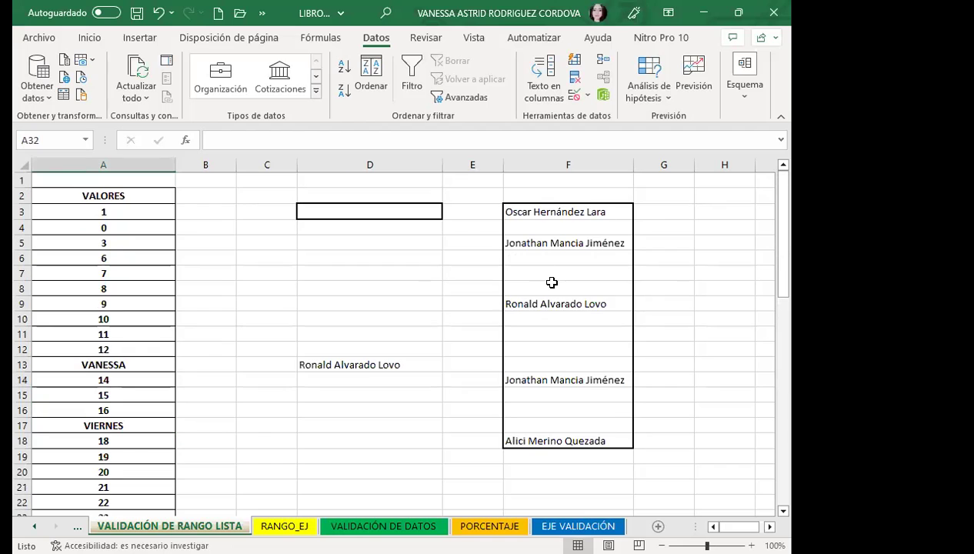
left_click(547, 286)
left_click(640, 289)
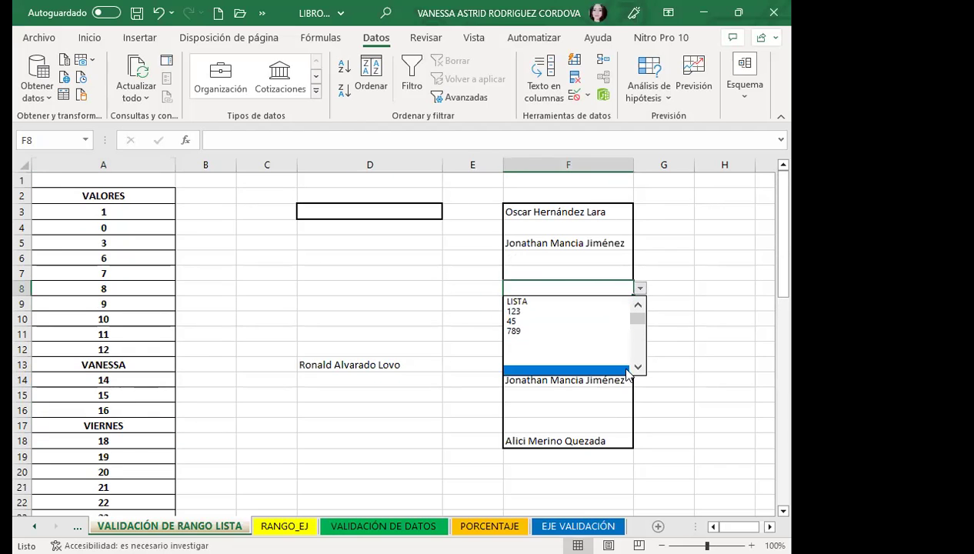
left_click(616, 398)
left_click(639, 395)
scroll(631, 412, "up", 1)
scroll(637, 430, "up", 1)
scroll(637, 419, "down", 5)
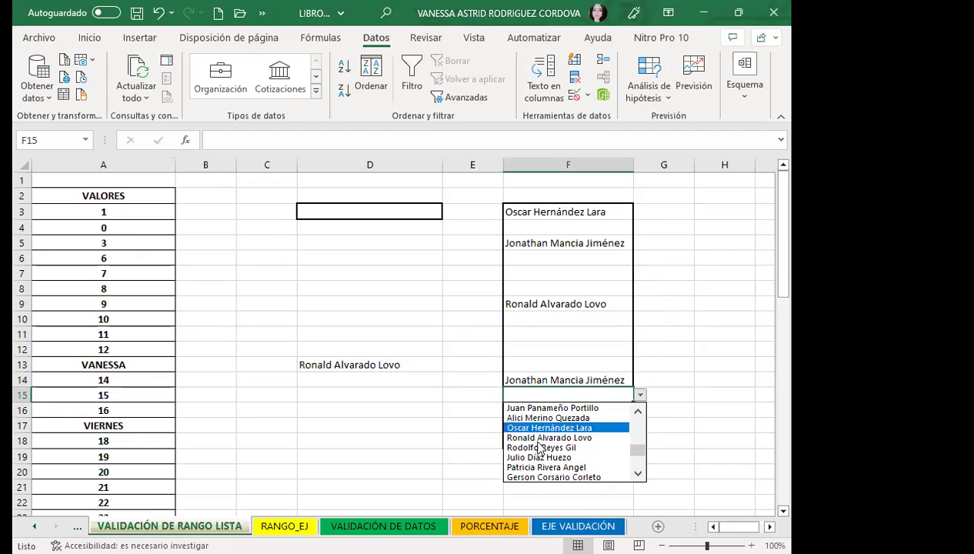
left_click(554, 437)
left_click_drag(369, 456, 356, 445)
left_click(562, 426)
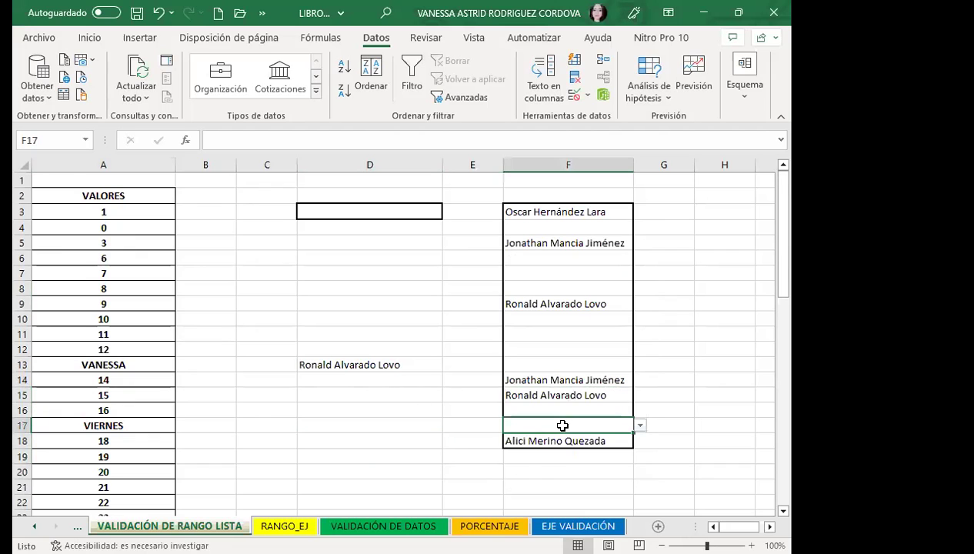
left_click(567, 395)
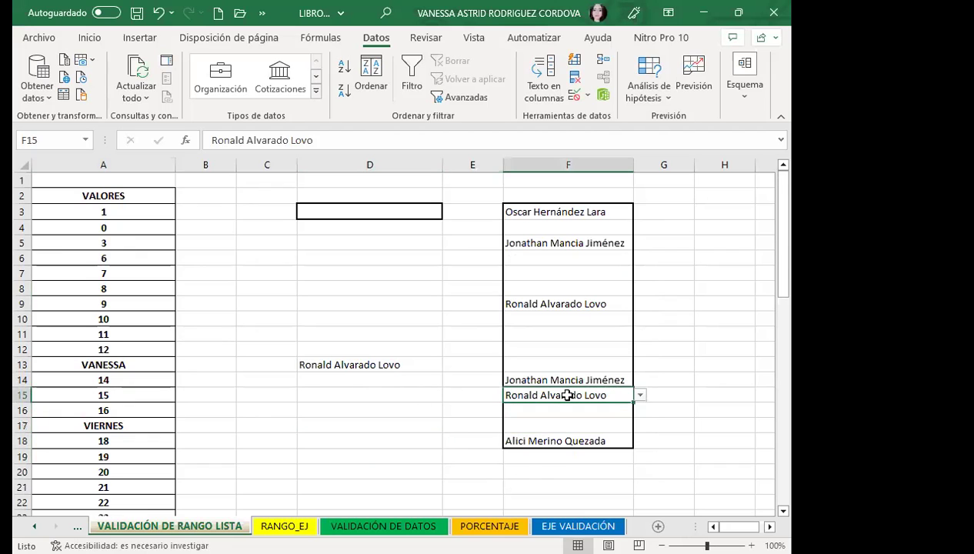
Select the LISTA entries from A29 downward
scroll(185, 435, "down", 3)
scroll(119, 432, "down", 4)
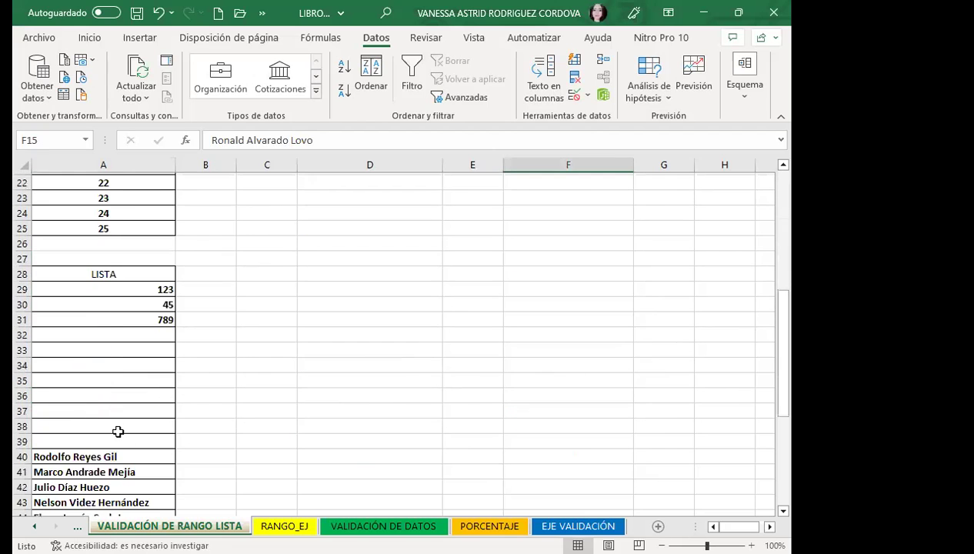
scroll(115, 426, "down", 2)
left_click(102, 356)
left_click_drag(121, 202, 130, 428)
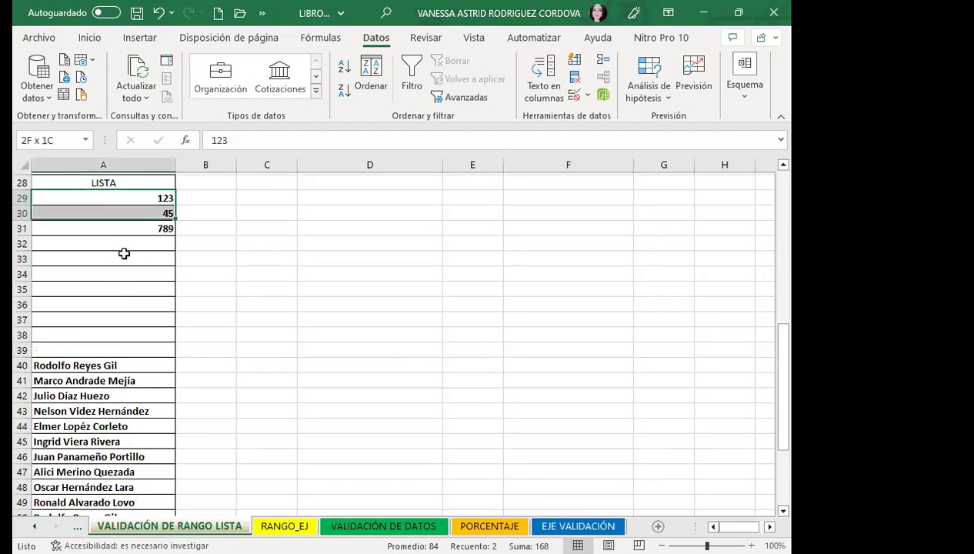
left_click(117, 380)
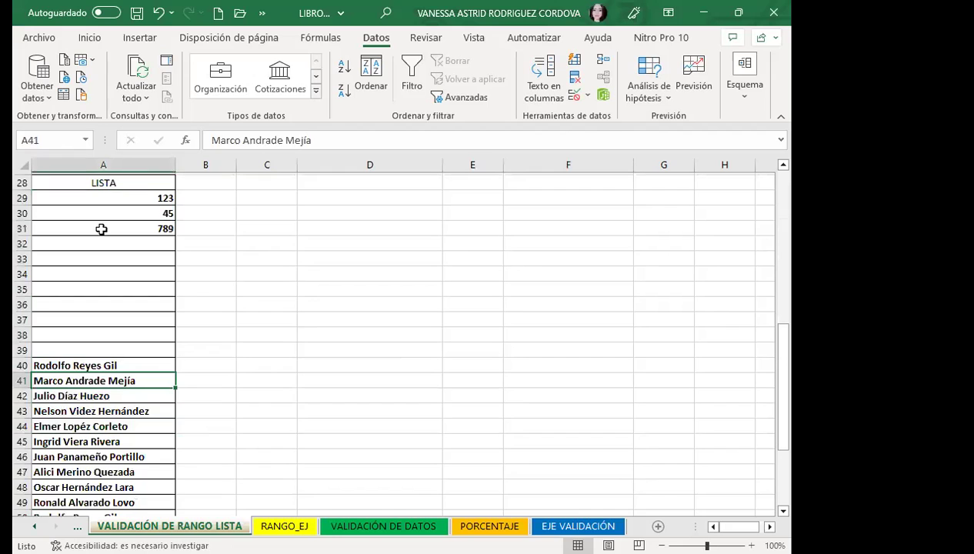
Undo the entries 789, 45 and 123 so A29:A31 under LISTA show their original names
left_click(158, 13)
left_click(158, 13)
left_click(159, 13)
left_click(158, 13)
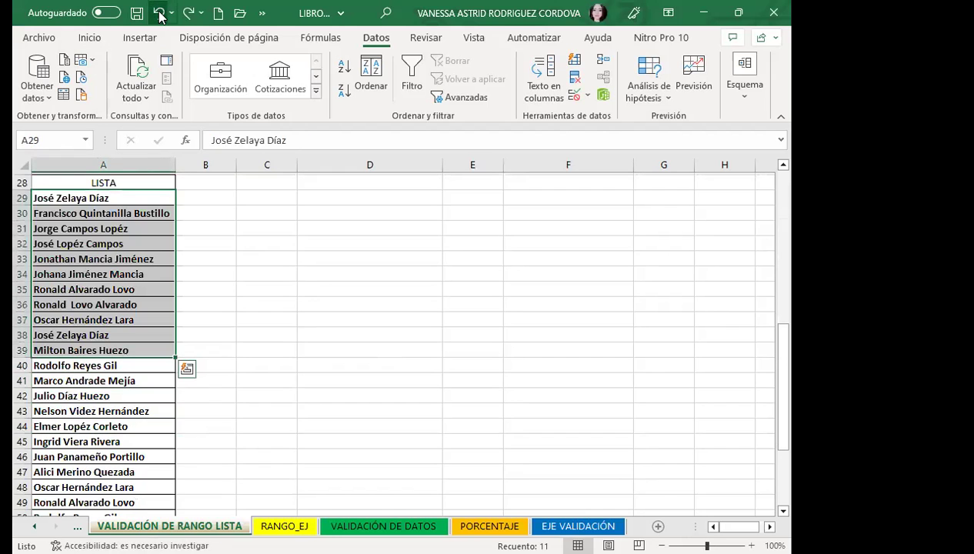
left_click(137, 275)
Open F11's dropdown to view the allowed names and close it without choosing one
scroll(569, 387, "up", 4)
scroll(590, 361, "up", 5)
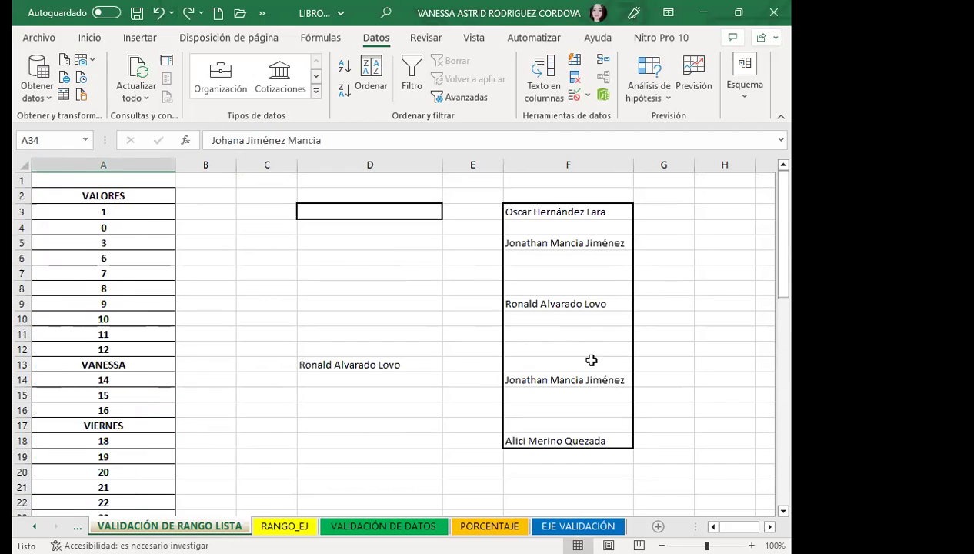
left_click(567, 324)
left_click(640, 333)
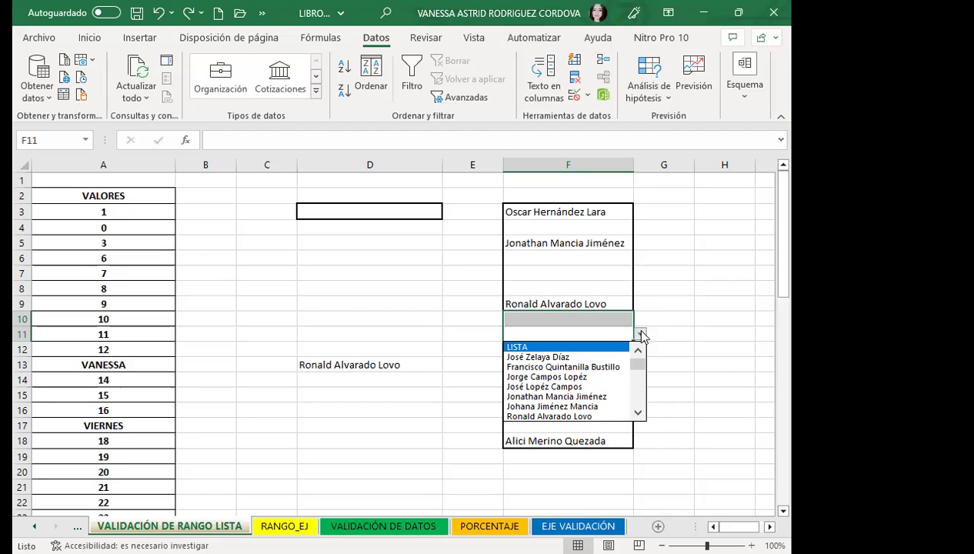
left_click(539, 238)
Check cells F5 to F13 and open F7's dropdown, leaving F7 empty
left_click(558, 244)
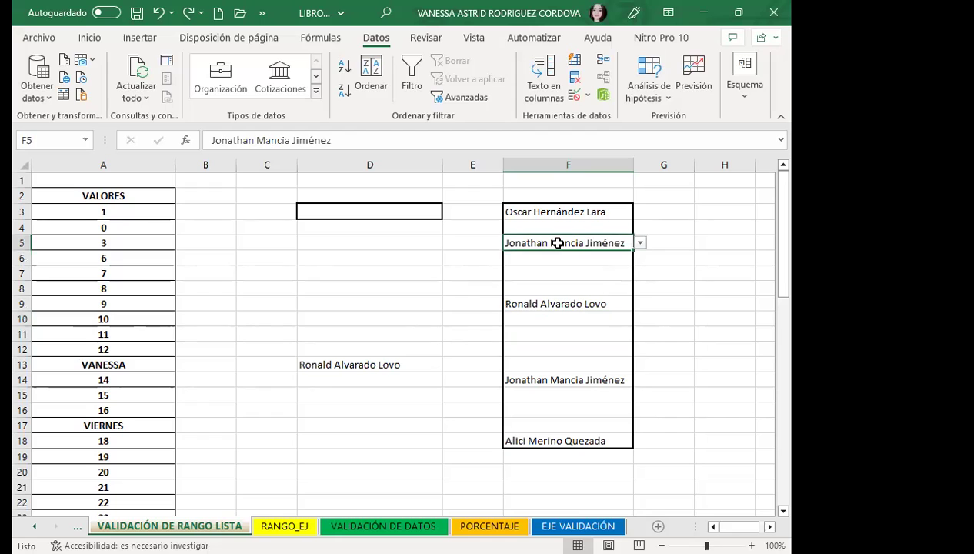
left_click(529, 276)
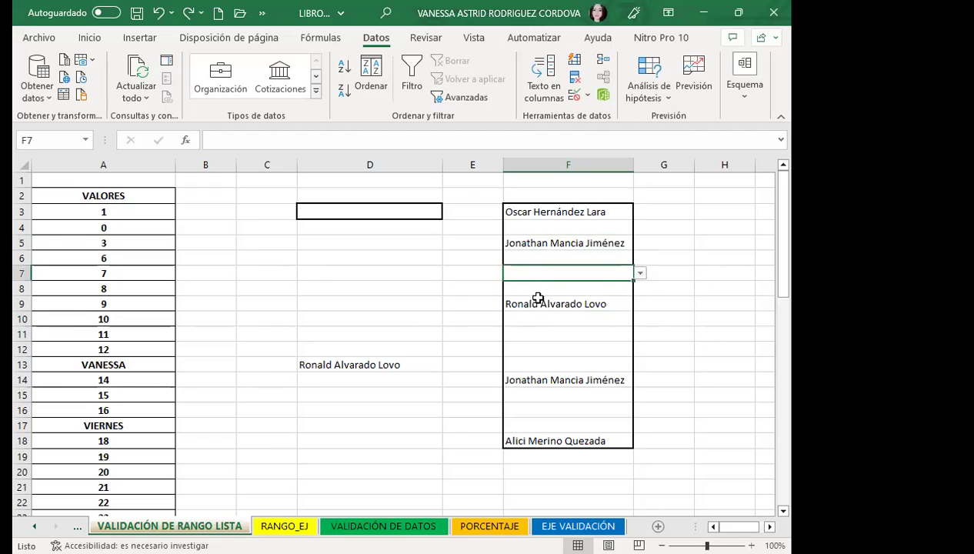
left_click(536, 301)
left_click(566, 351)
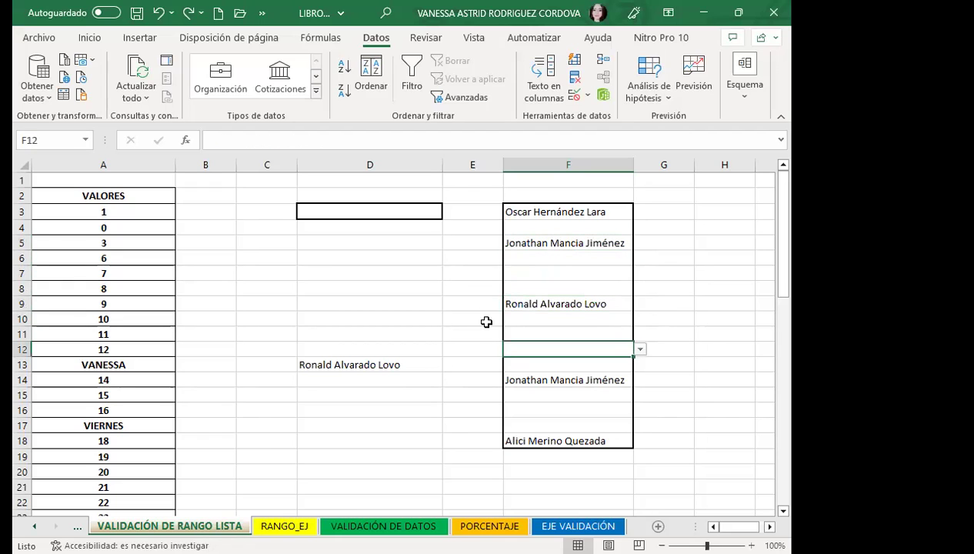
left_click(552, 301)
left_click(546, 277)
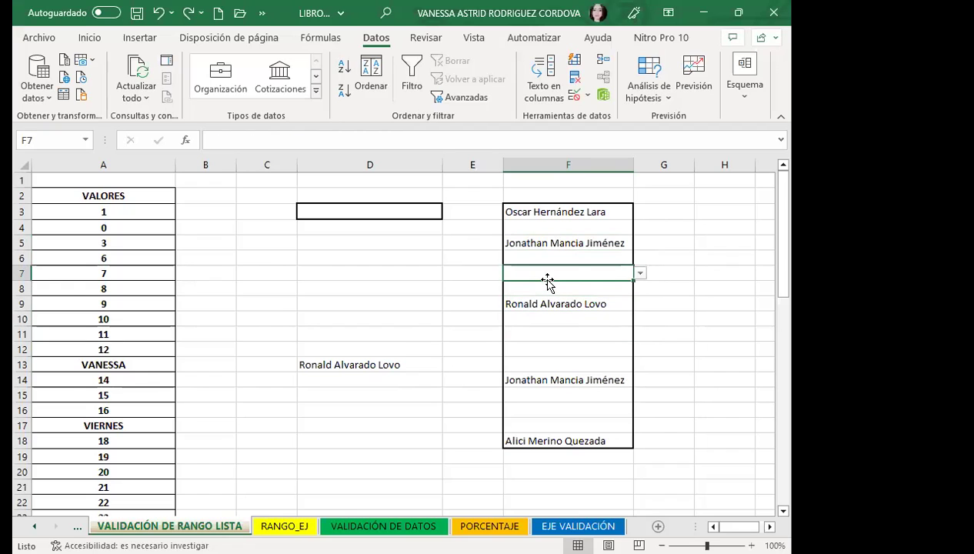
left_click(639, 274)
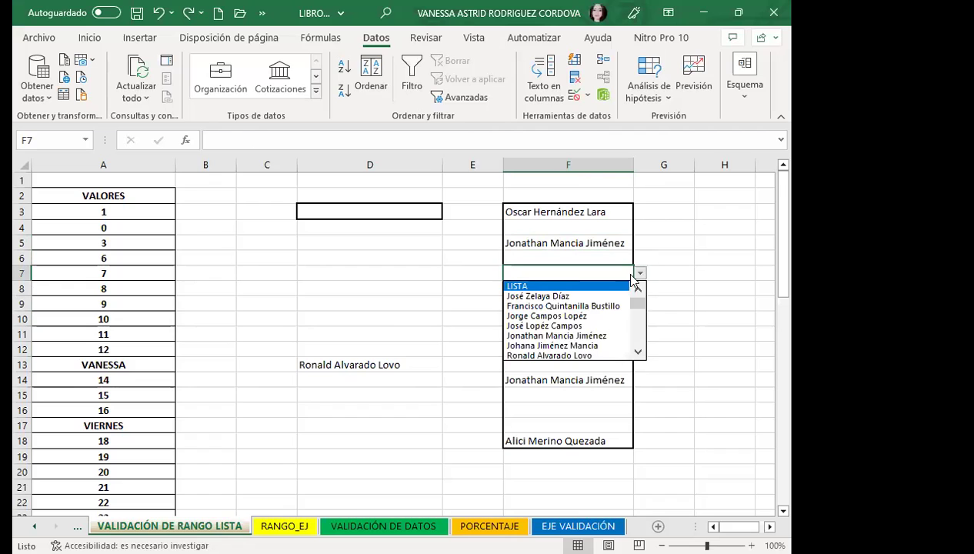
left_click(561, 397)
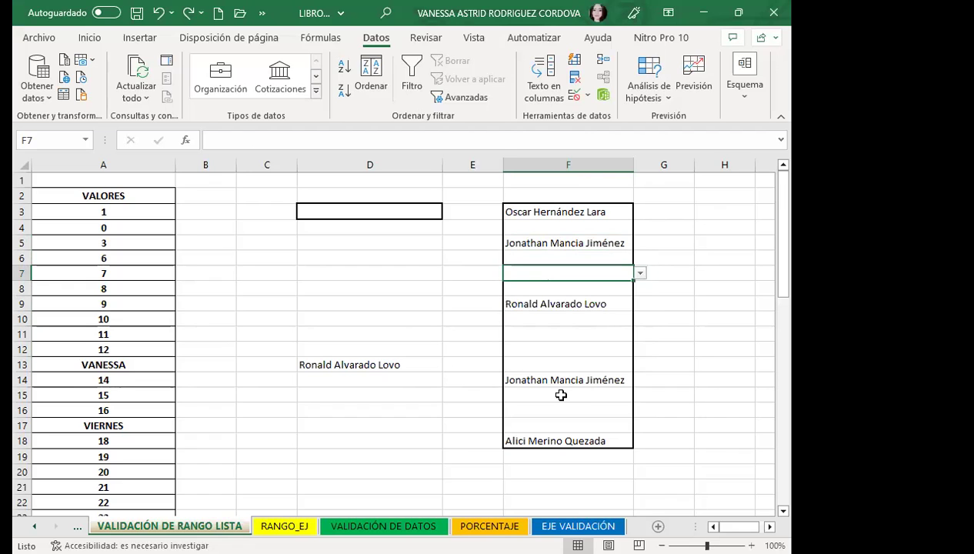
left_click(531, 364)
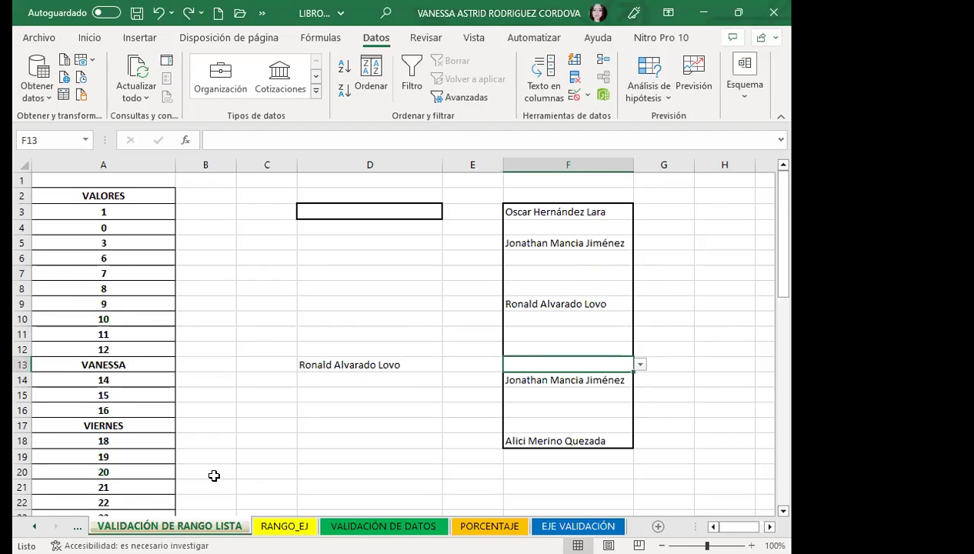
scroll(97, 424, "down", 3)
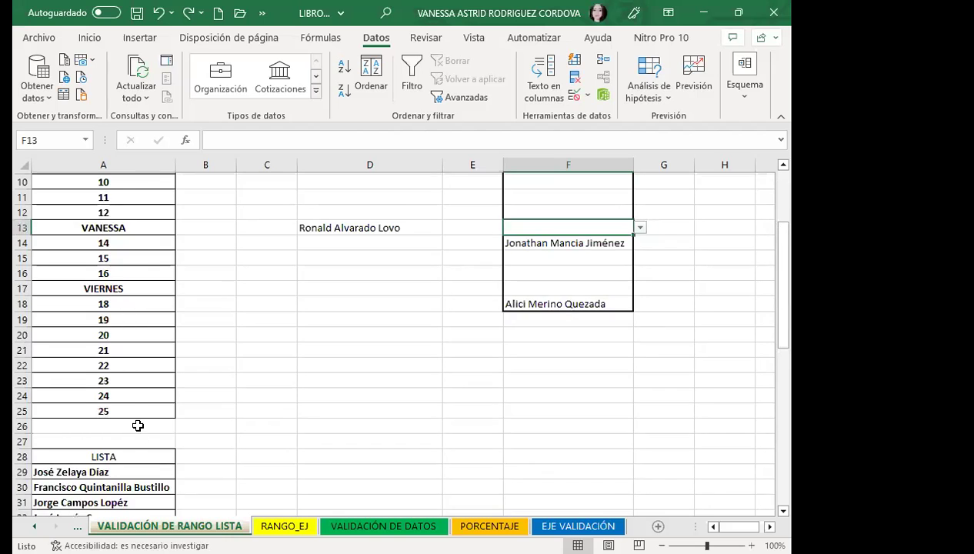
scroll(137, 424, "down", 5)
On the RANGO_EJ sheet, apply All Borders to C2:C12
left_click(282, 521)
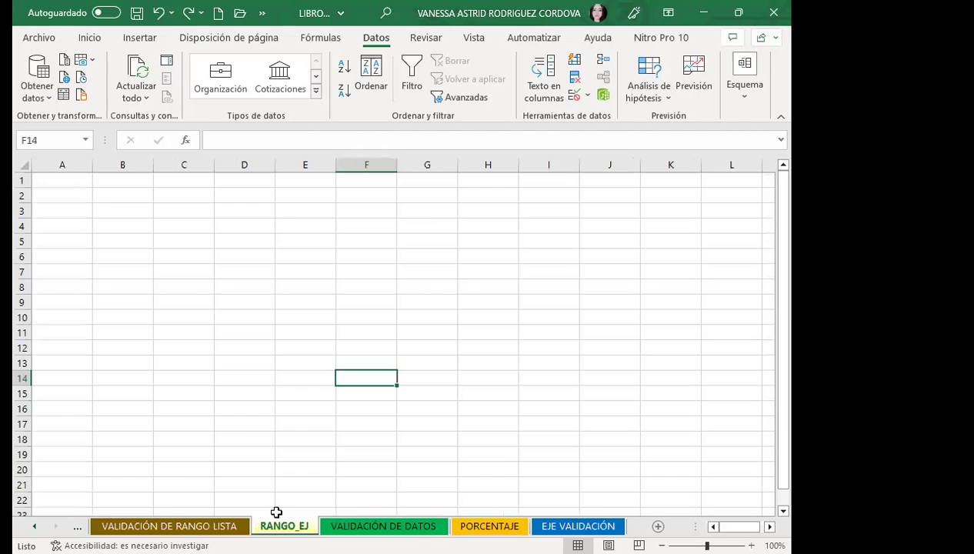
left_click(277, 352)
left_click(230, 228)
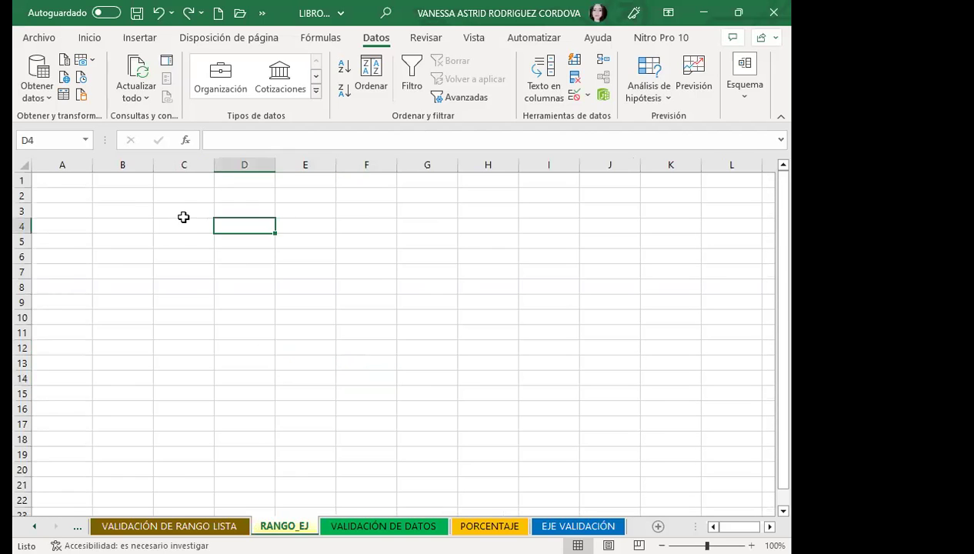
mouse_move(184, 197)
left_mouse_down()
mouse_move(201, 307)
mouse_move(196, 348)
left_mouse_up()
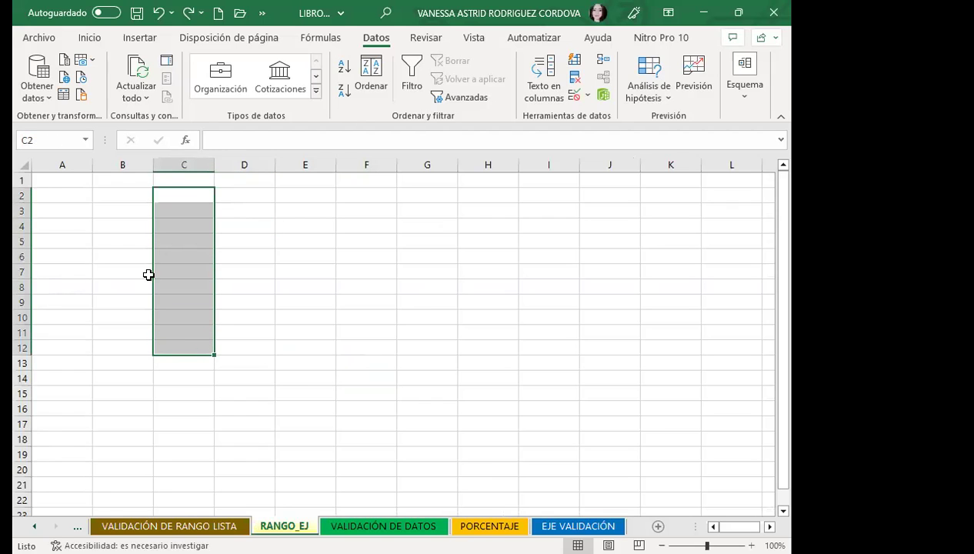
left_click(84, 38)
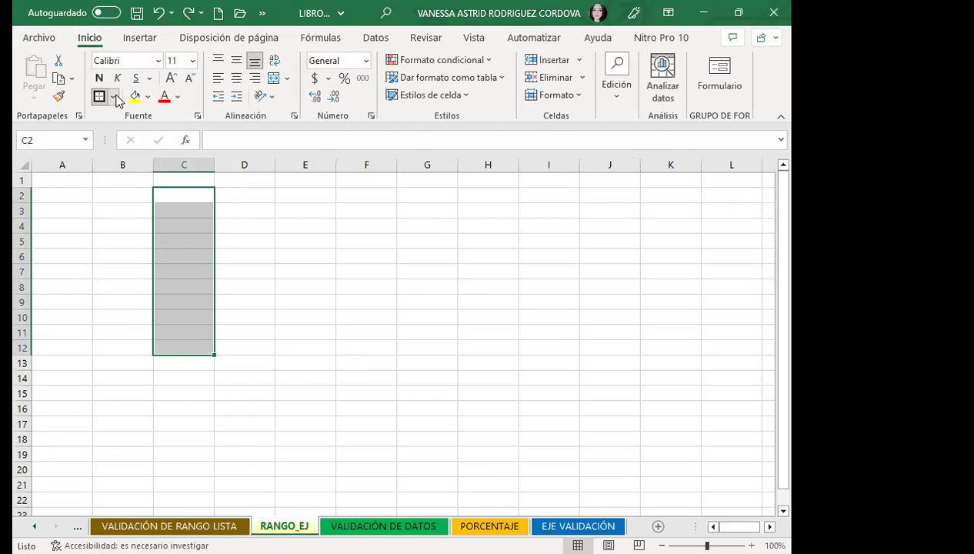
left_click(114, 97)
left_click(107, 248)
Apply the same borders to F2:F12, then reselect C2:C12
left_click_drag(374, 195, 374, 350)
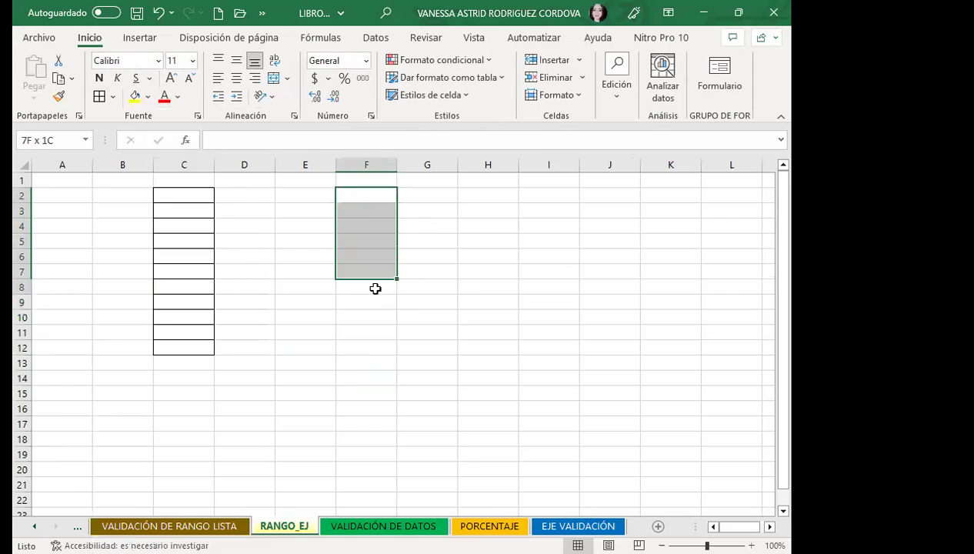
left_click(100, 96)
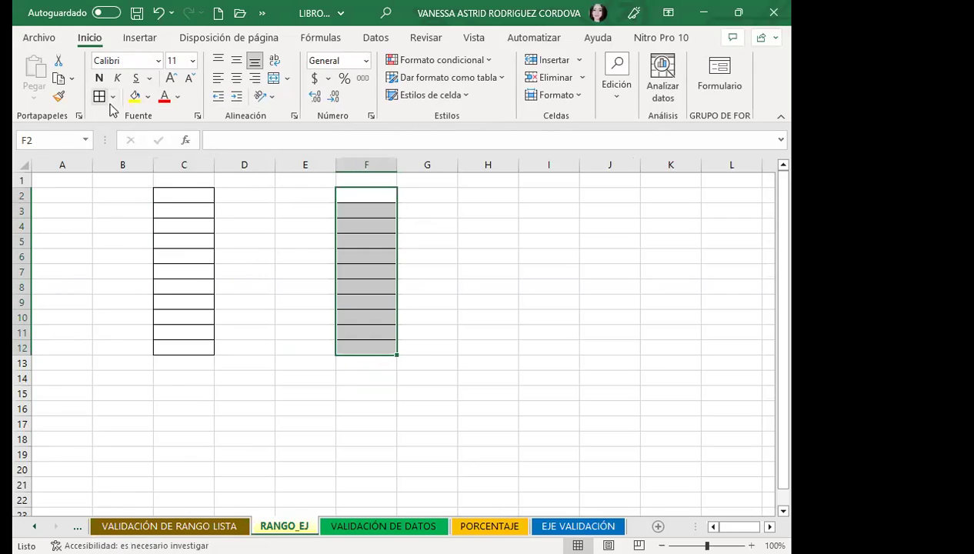
left_click(193, 270)
left_click_drag(188, 193, 187, 346)
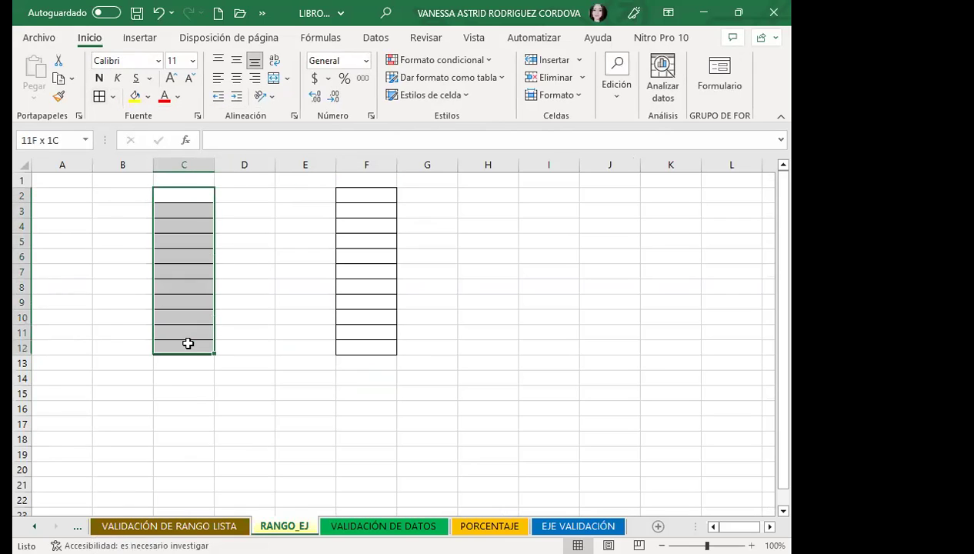
Open Data Validation for C2:C12 and set Allow to List
left_click(376, 39)
left_click(587, 95)
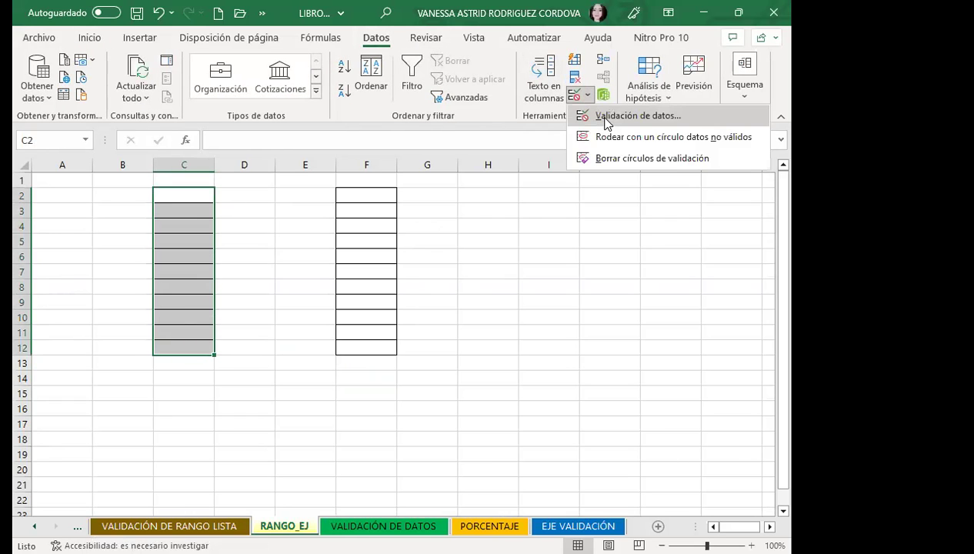
left_click(606, 123)
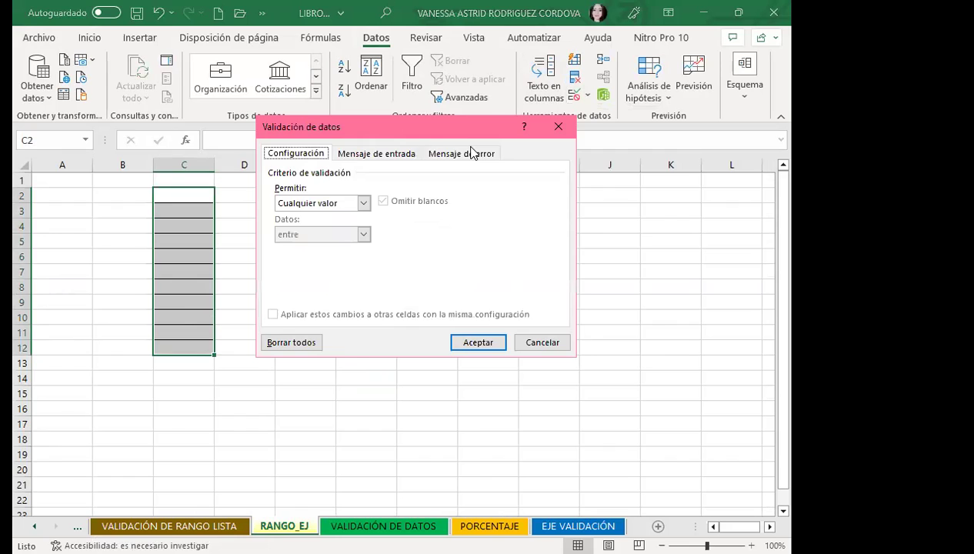
left_click(449, 223)
left_click(377, 263)
left_click(380, 285)
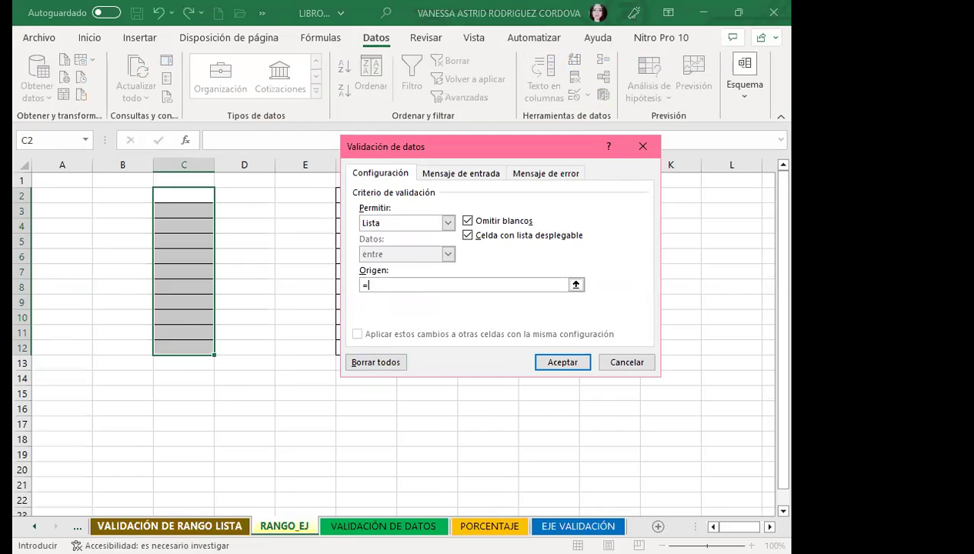
Pick A28:A59 on VALIDACIÓN DE RANGO LISTA as source, then clear it and cancel
left_click(177, 526)
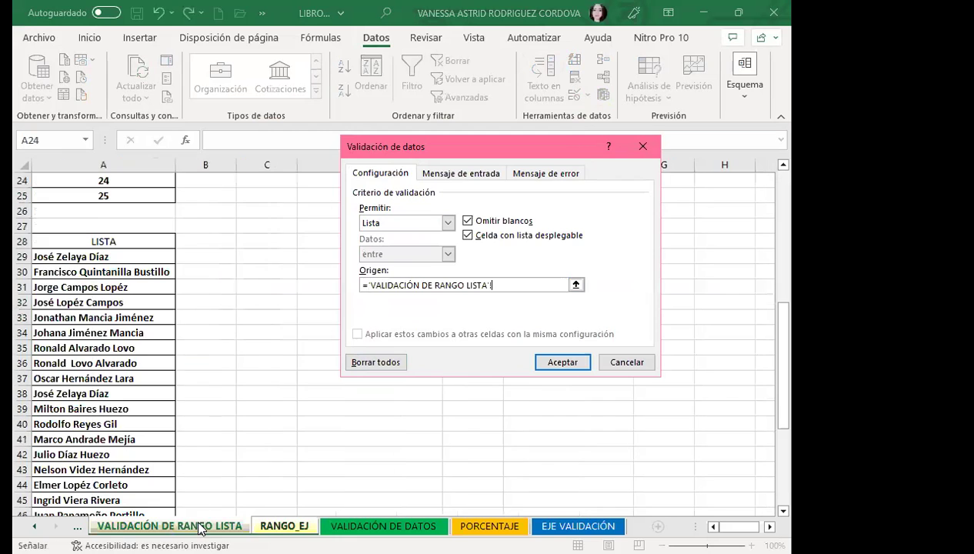
left_click(143, 244)
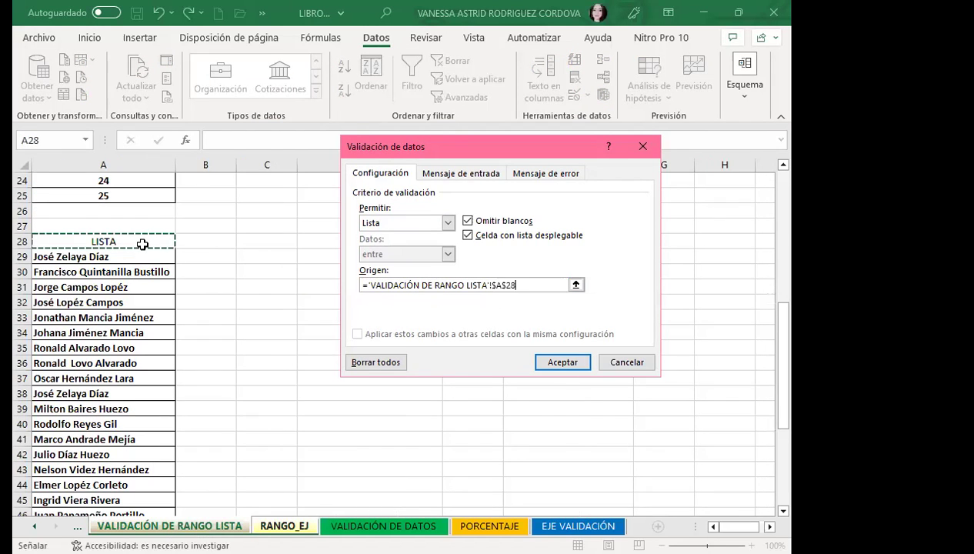
left_click_drag(143, 244, 131, 487)
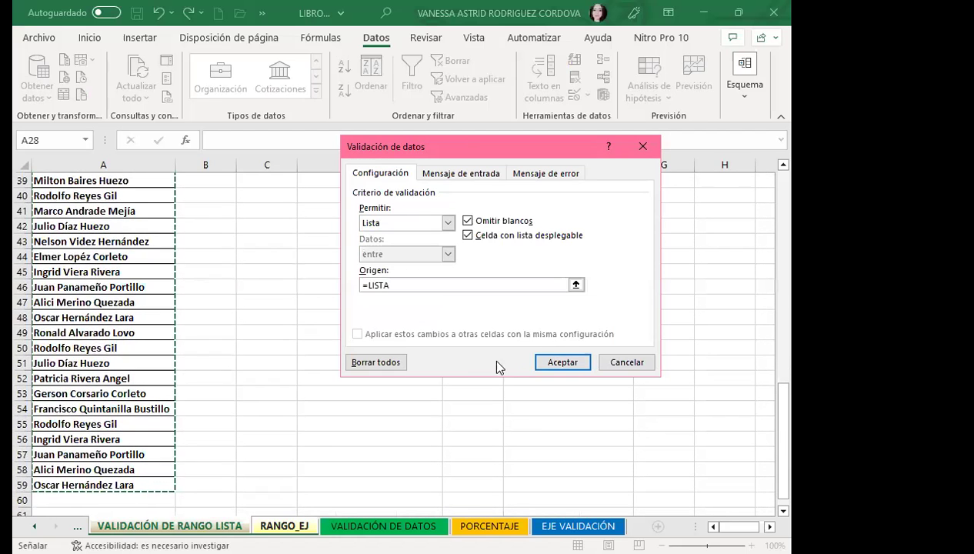
scroll(106, 303, "up", 2)
key("BackSpace")
key("BackSpace")
key("BackSpace")
key("BackSpace")
key("BackSpace")
left_click_drag(627, 362, 583, 366)
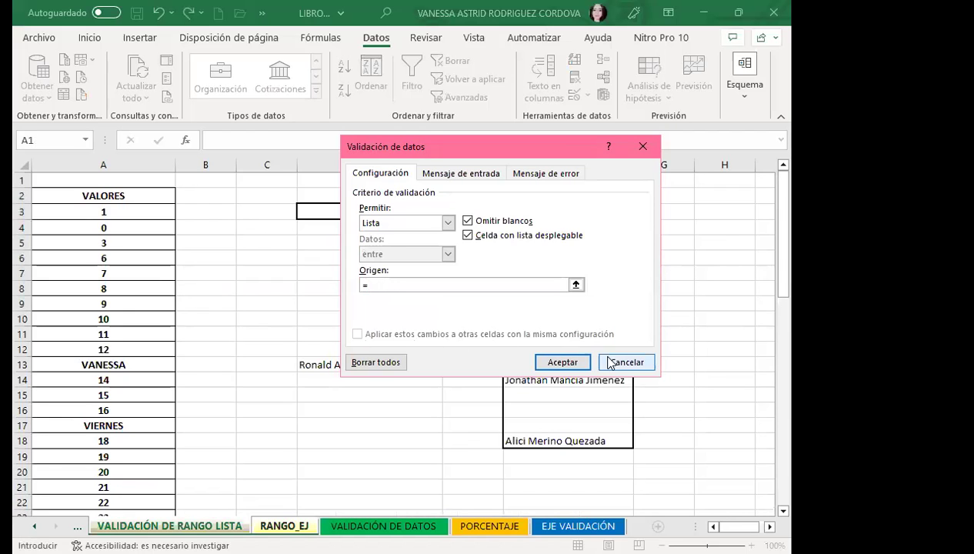
key("Escape")
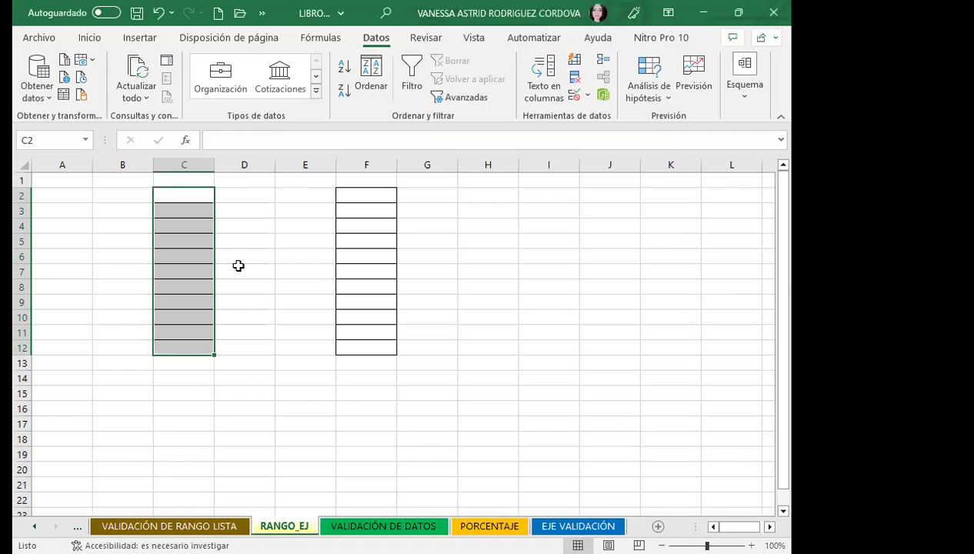
Give C2:C12 a List validation sourced from A3:A25 on VALIDACIÓN DE RANGO LISTA
left_click(587, 94)
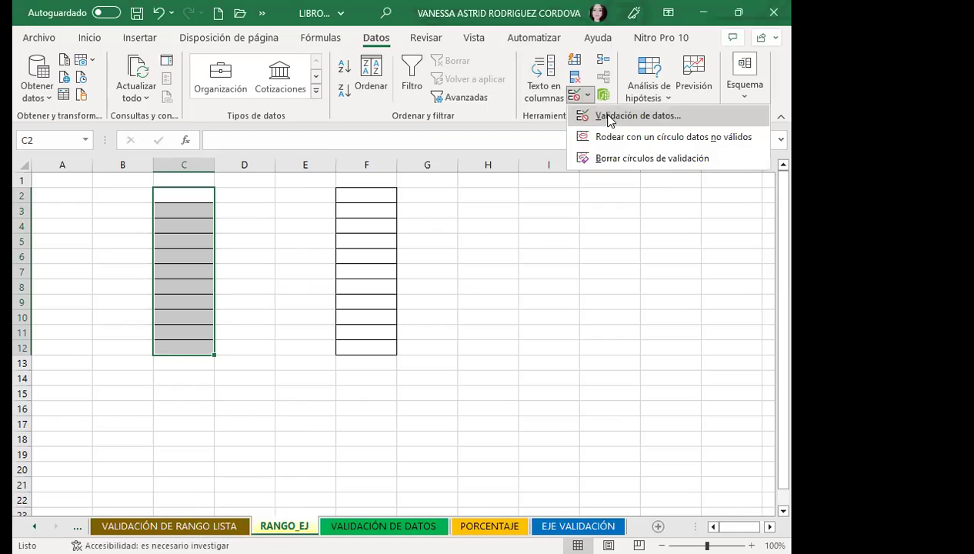
key("Return")
left_click(448, 223)
left_click(442, 269)
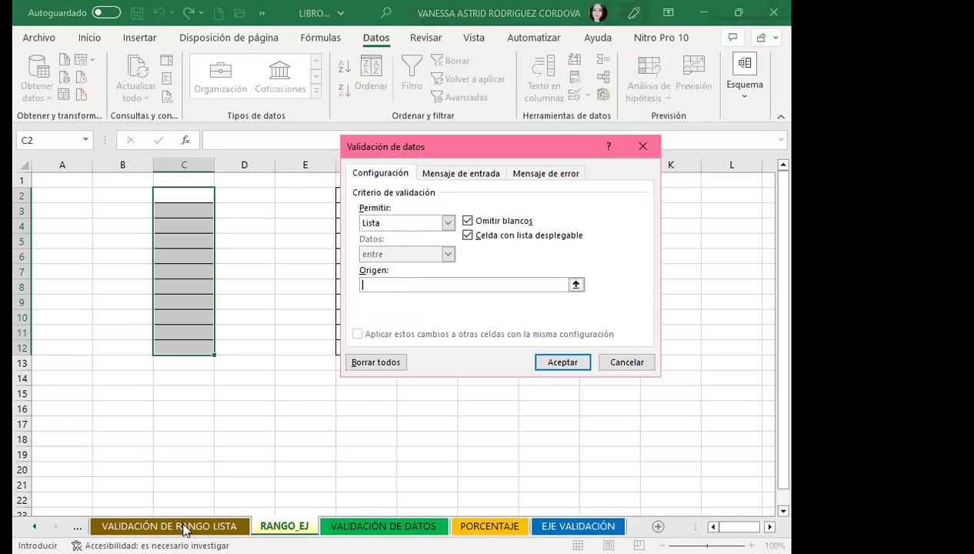
type("=")
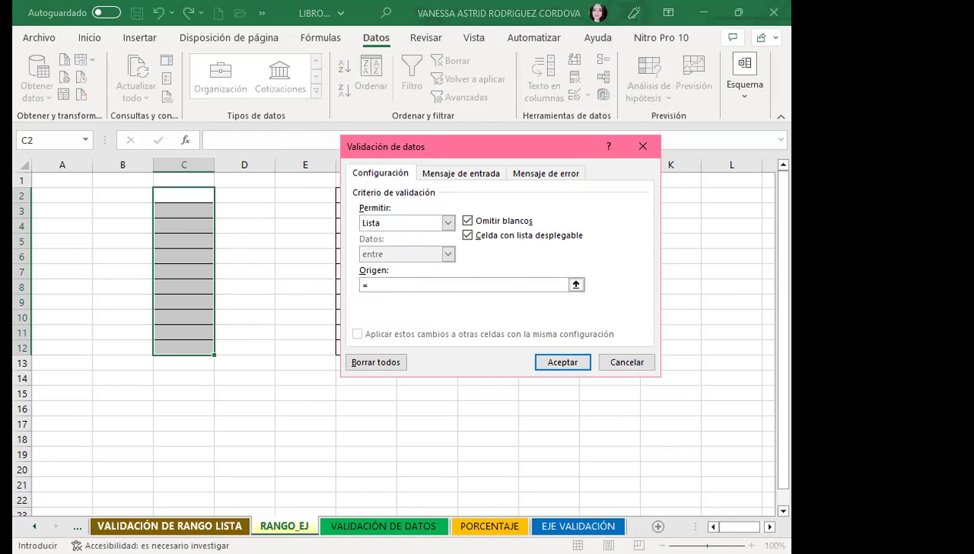
left_click(170, 526)
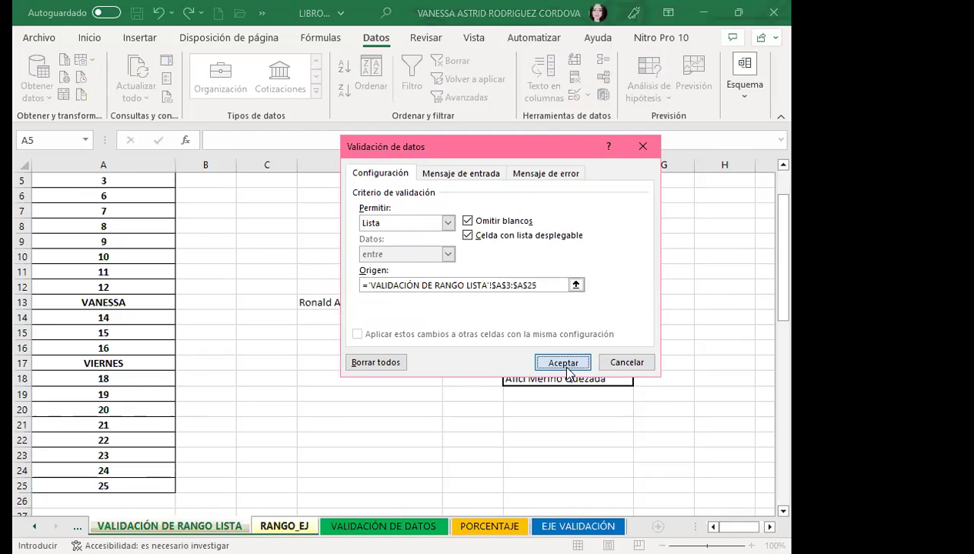
key("Return")
left_click(190, 210)
Pick 8 from C3's dropdown list, then move to C15
left_click(220, 210)
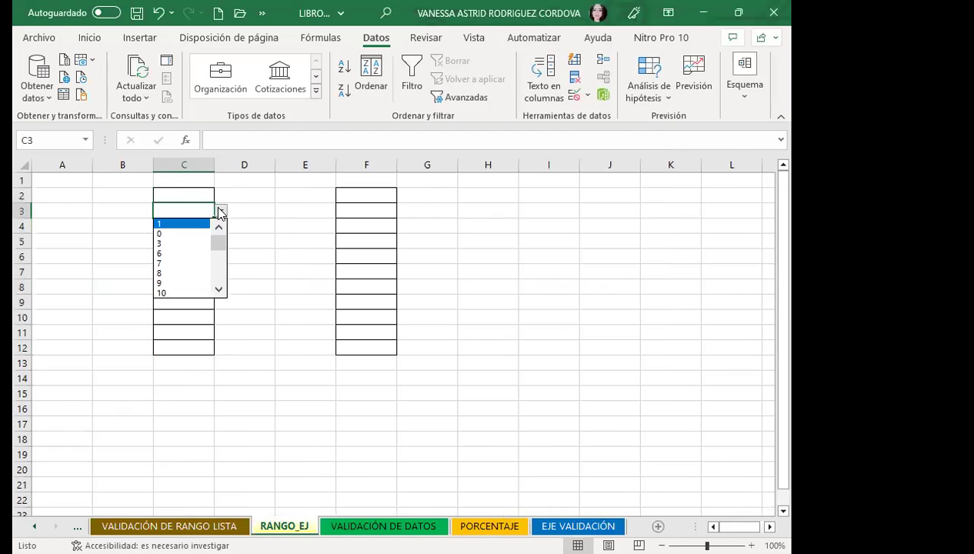
left_click(177, 273)
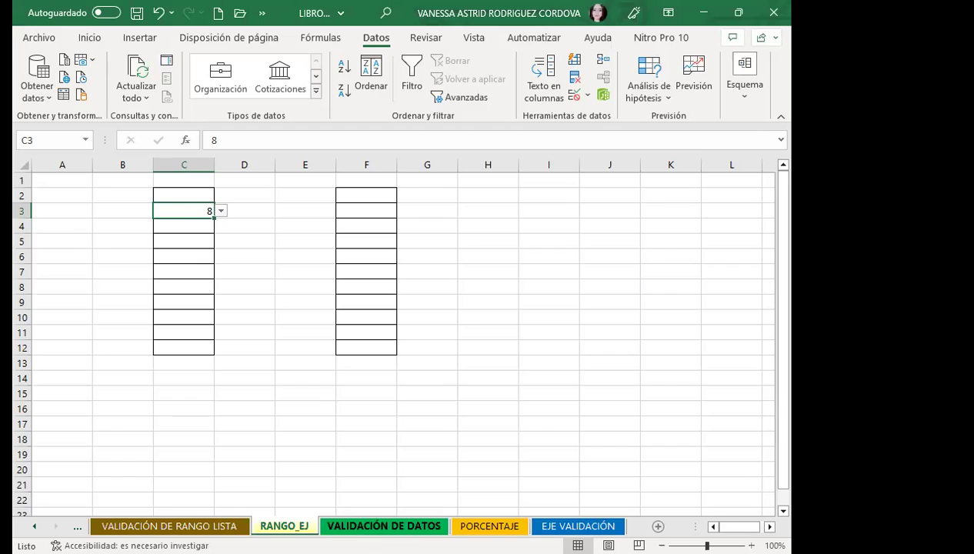
left_click(177, 390)
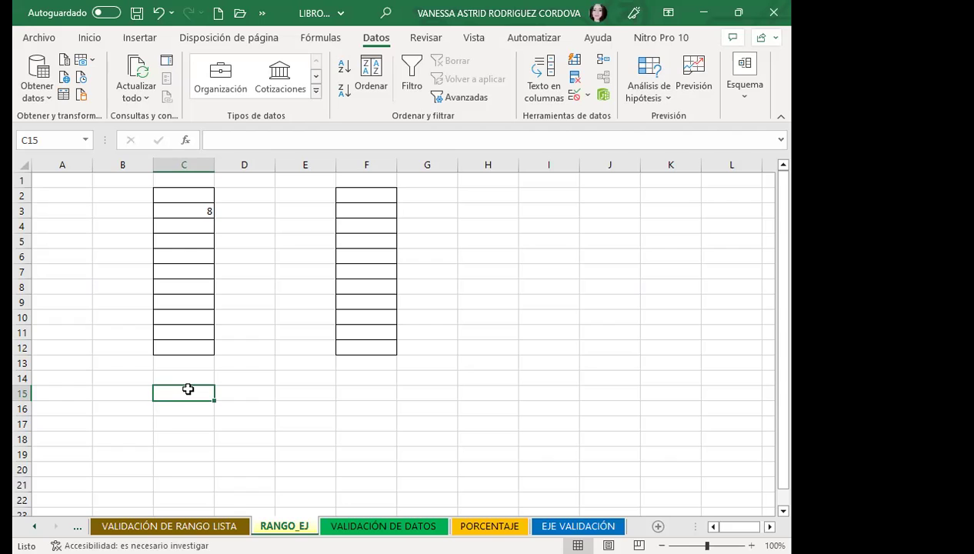
Give F2:F12 a List validation with source =LISTA and open F9's dropdown to test
left_click(375, 254)
left_click_drag(362, 195, 367, 348)
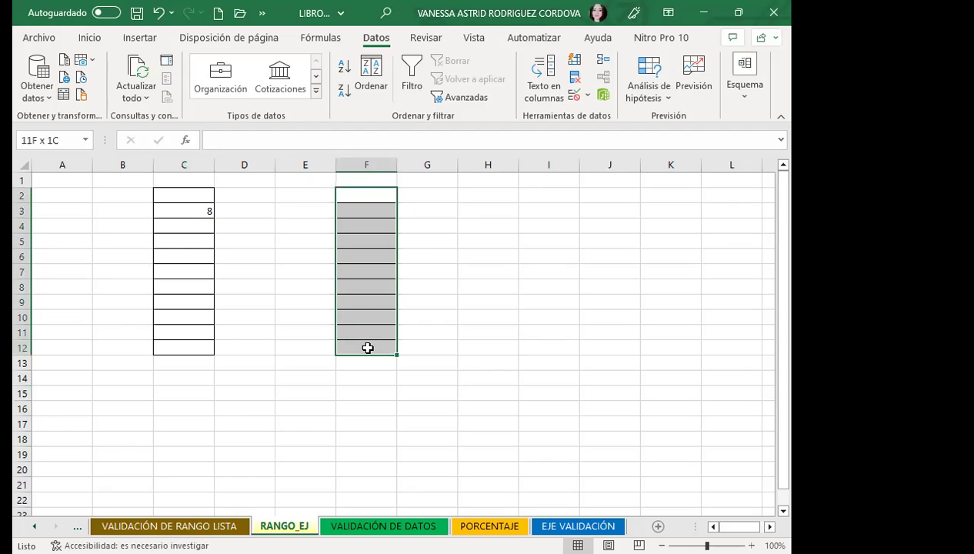
left_click(587, 96)
left_click(607, 116)
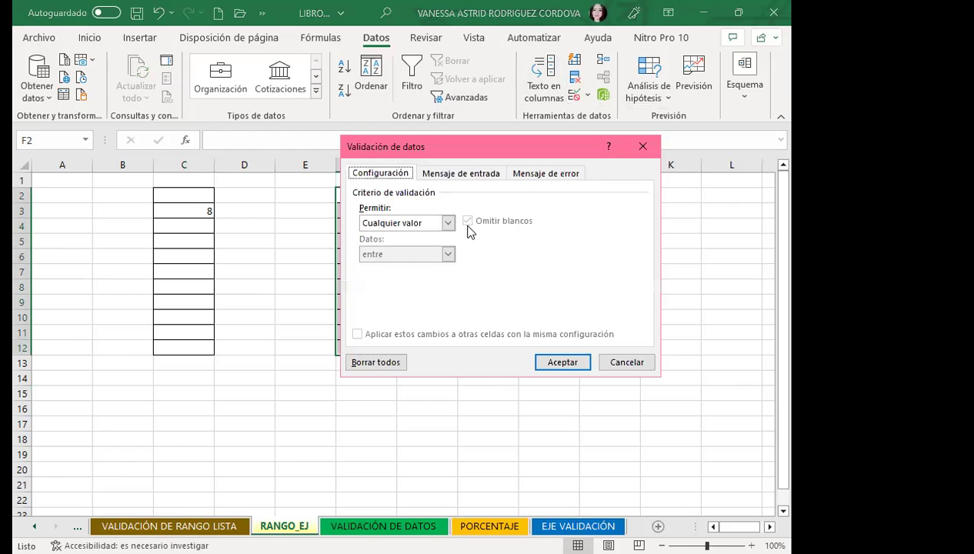
left_click(448, 222)
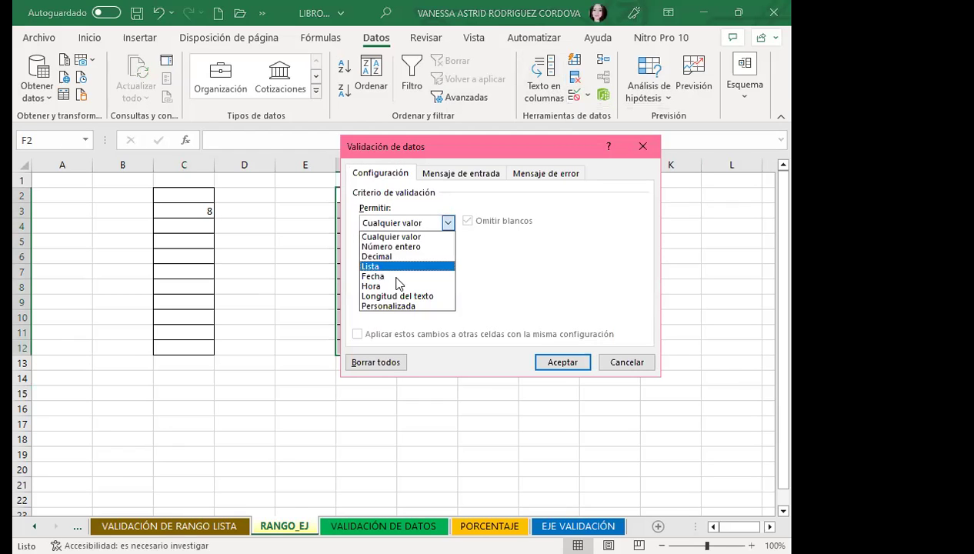
left_click(396, 266)
left_click(394, 283)
type("=LISTA")
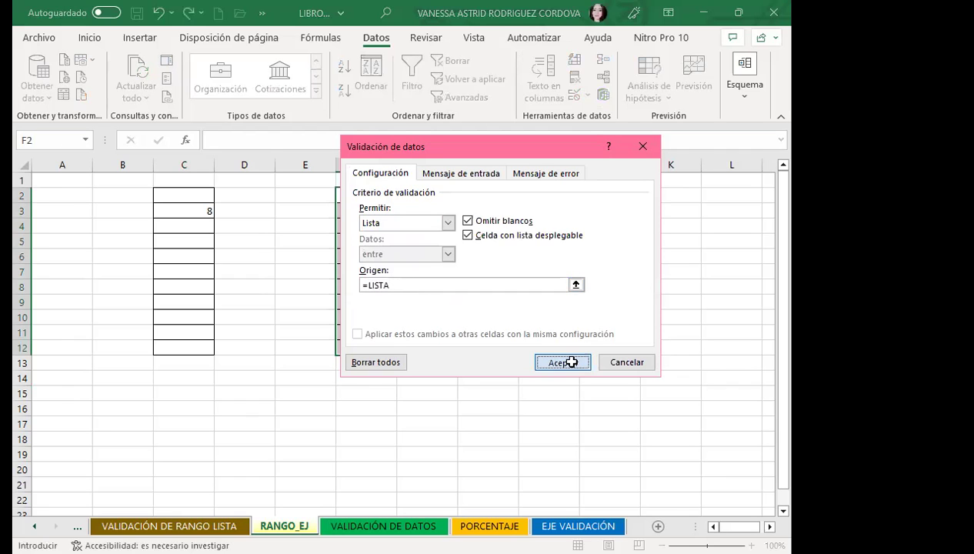
left_click(570, 362)
left_click_drag(370, 301, 377, 284)
left_click(403, 304)
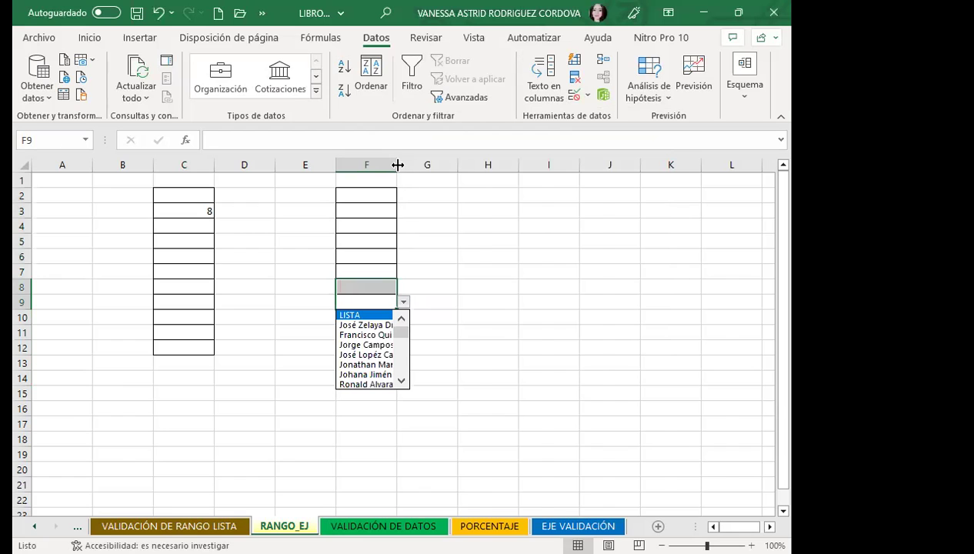
Widen column F and pick the second listed name in F9 and F4
left_click_drag(397, 164, 478, 165)
left_click(486, 303)
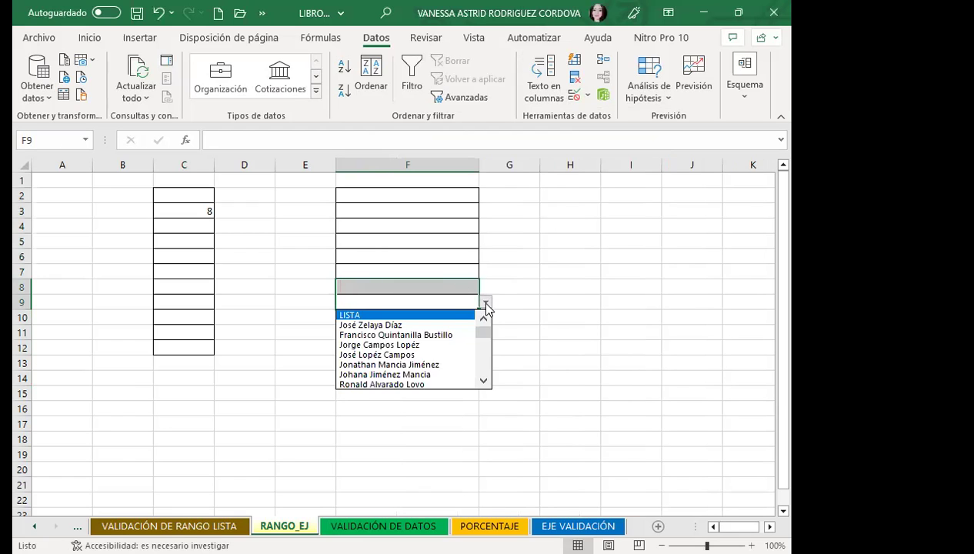
left_click(407, 335)
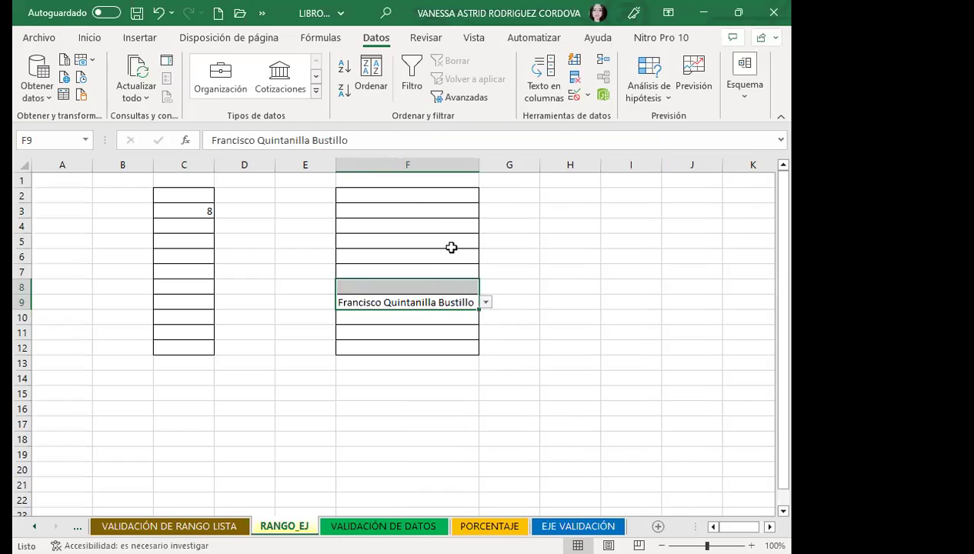
left_click(442, 226)
left_click(484, 225)
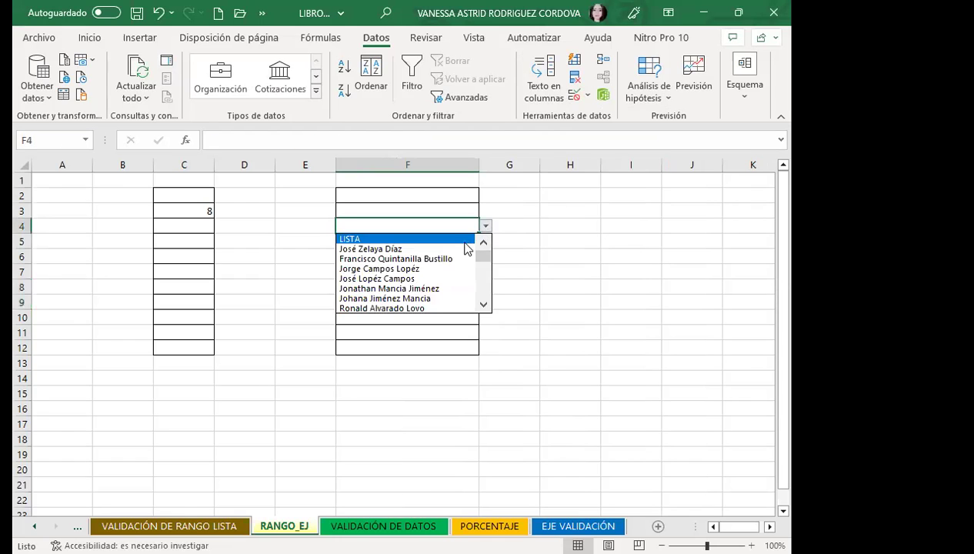
left_click(454, 258)
Pick the same name from the dropdown for F2 and F7, then recheck F9
left_click(441, 195)
left_click(484, 197)
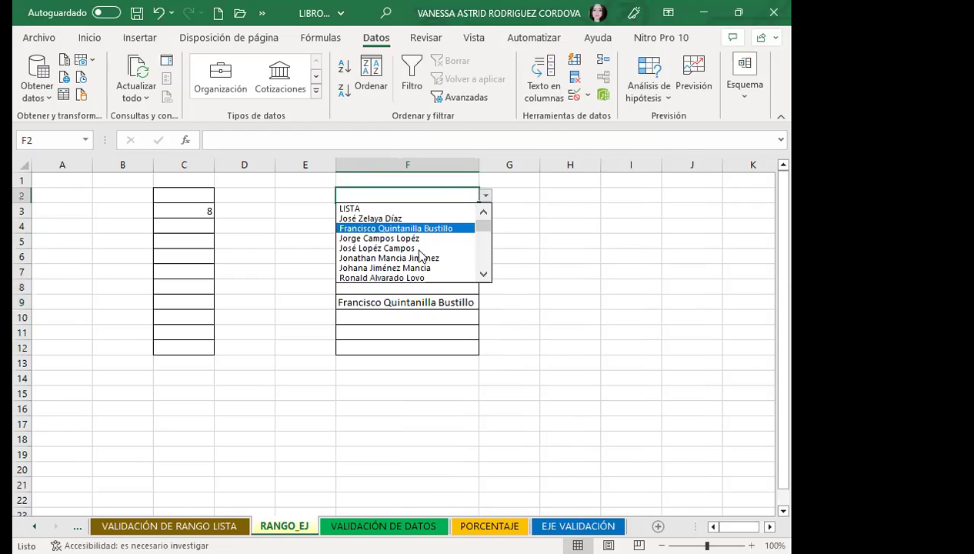
left_click(410, 264)
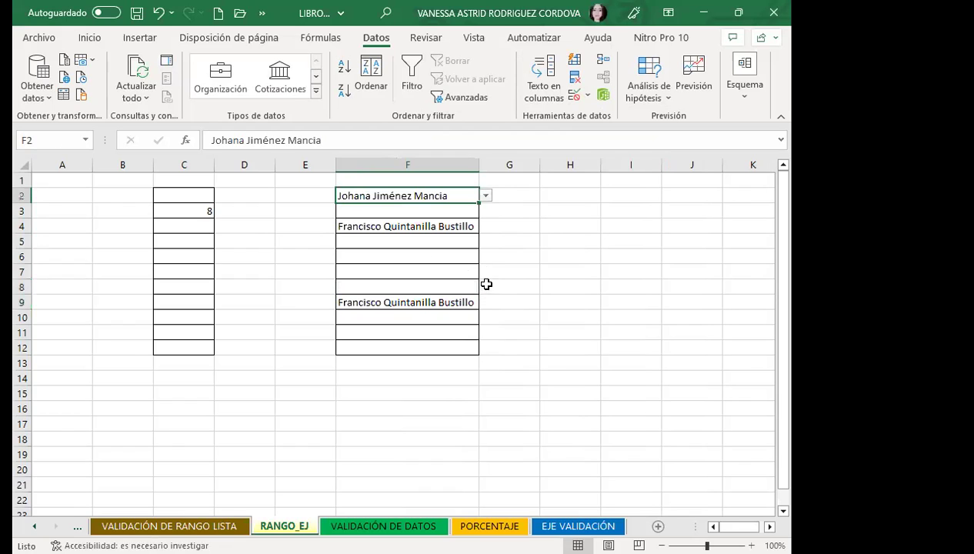
left_click(442, 271)
left_click(484, 272)
left_click(416, 344)
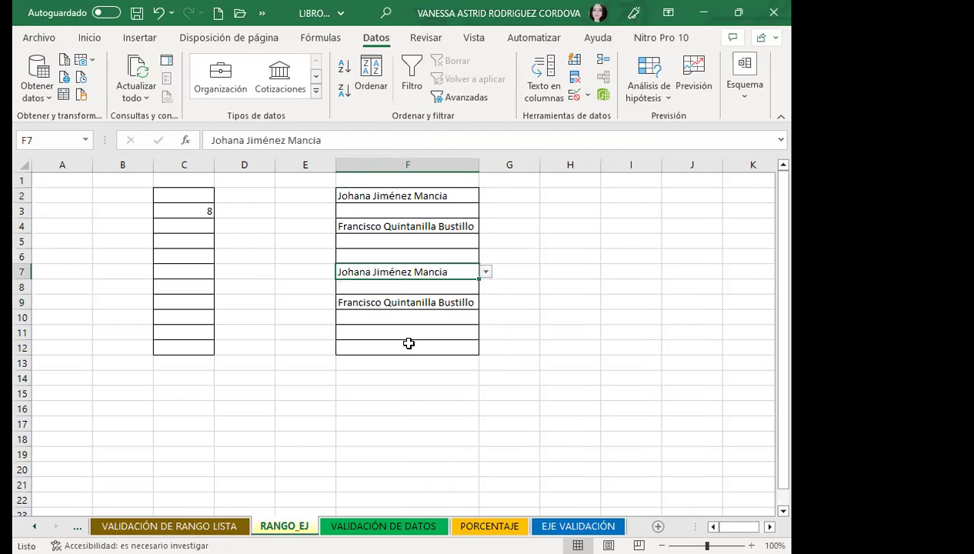
left_click(396, 303)
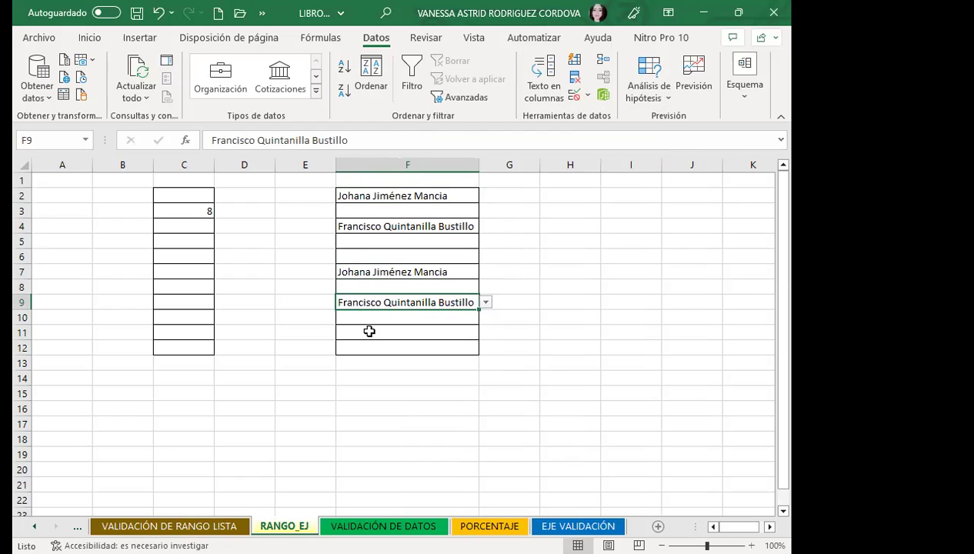
left_click(370, 332)
Check cells C10 and F12 on RANGO_EJ, then switch to the VALIDACIÓN DE DATOS sheet
left_click(161, 317)
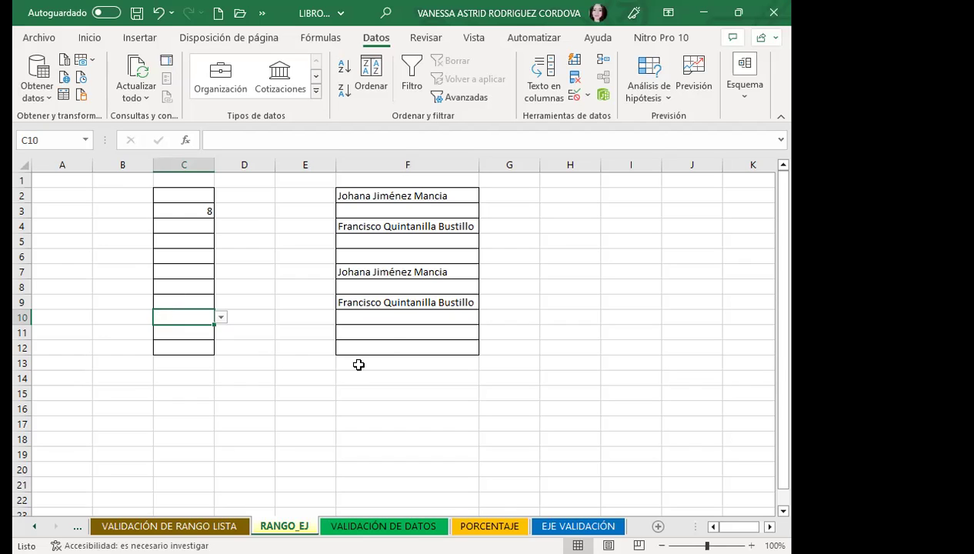
left_click(394, 344)
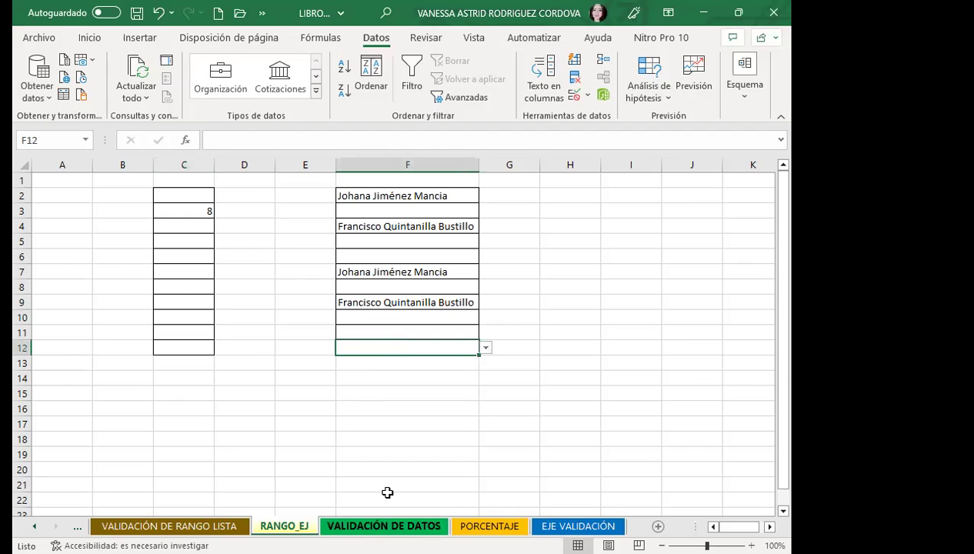
left_click(379, 436)
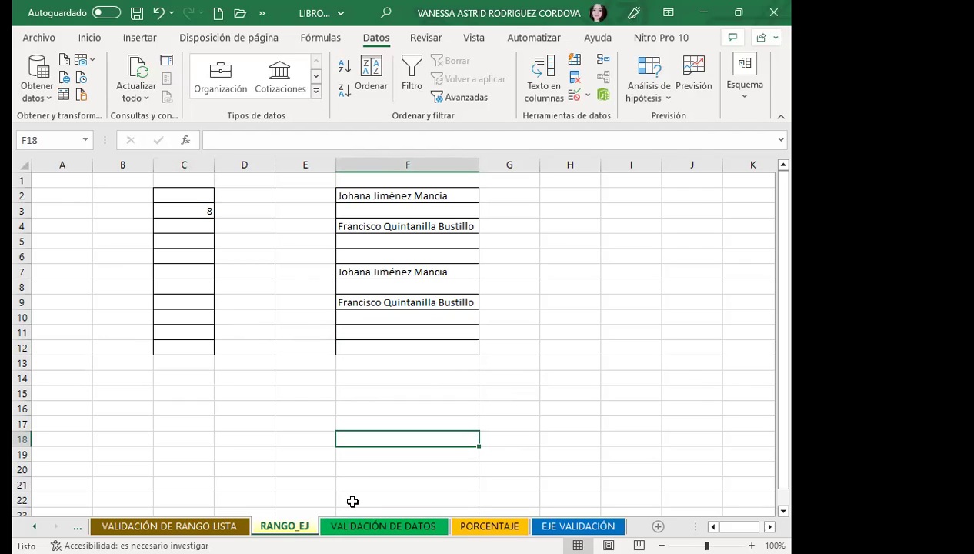
left_click(384, 526)
left_click(354, 399)
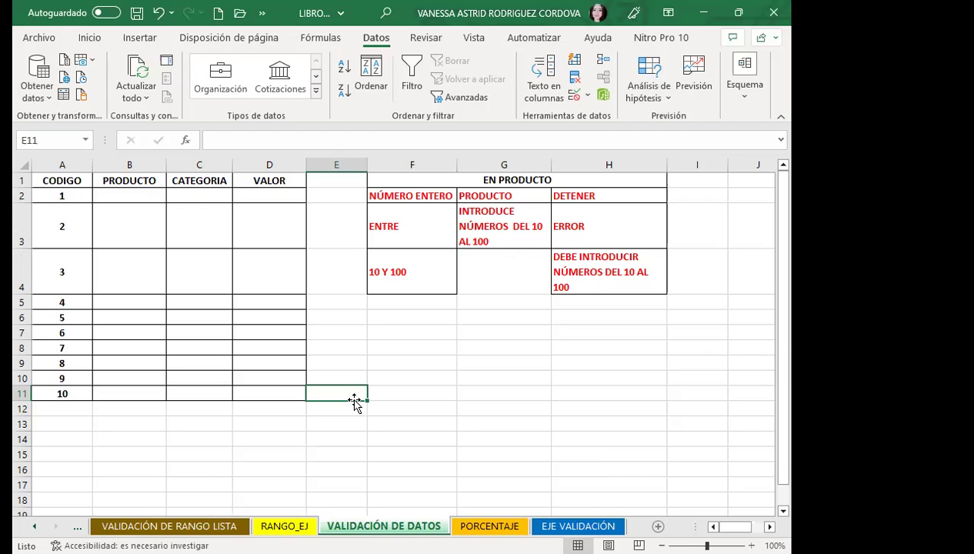
left_click(111, 195)
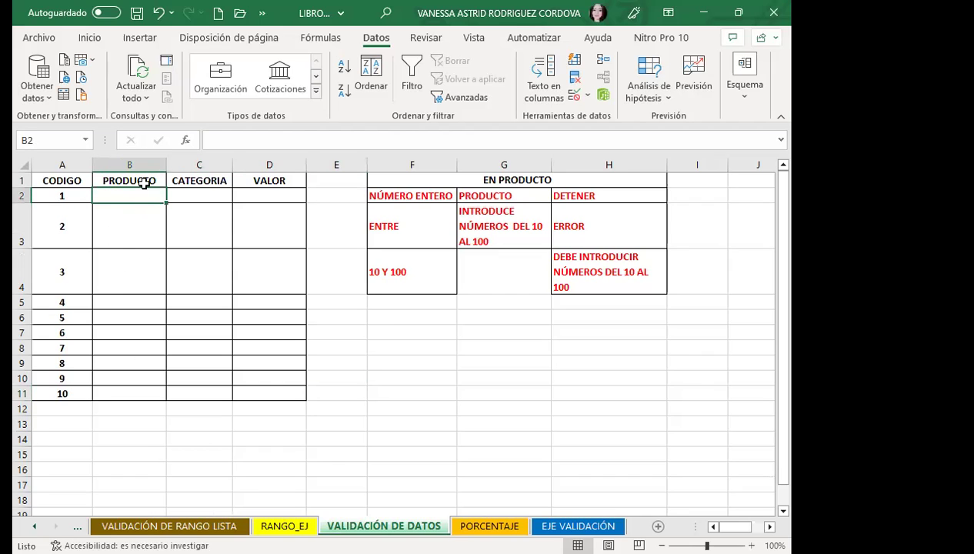
scroll(331, 457, "down", 3)
scroll(346, 450, "down", 8)
scroll(346, 450, "down", 10)
scroll(346, 449, "down", 3)
scroll(347, 444, "up", 11)
scroll(348, 441, "up", 10)
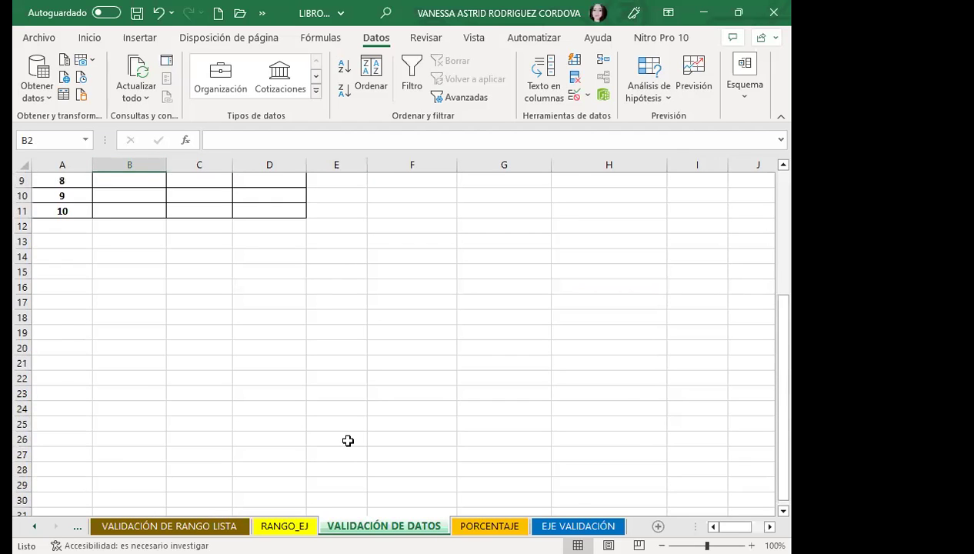
scroll(348, 440, "up", 3)
scroll(343, 408, "down", 1)
left_click(336, 377)
scroll(317, 337, "up", 1)
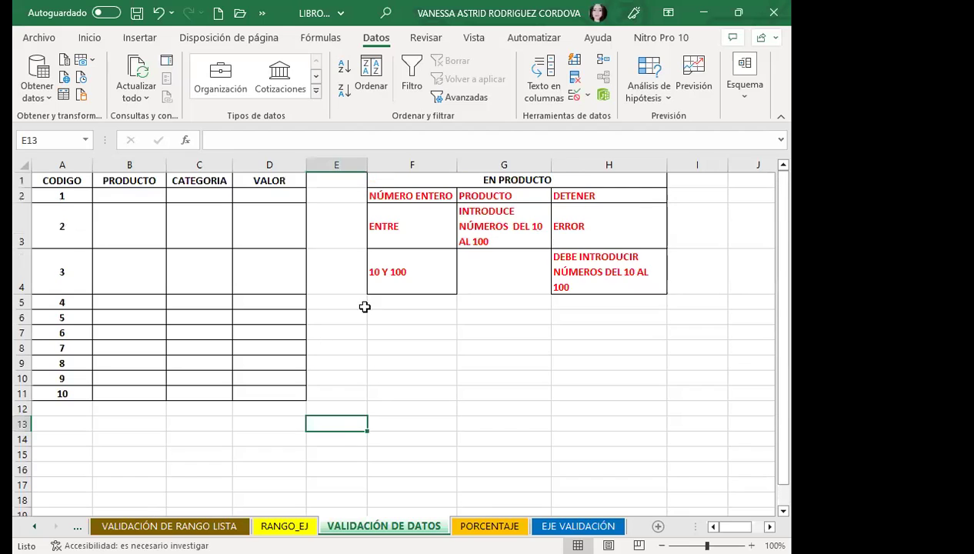
left_click(398, 196)
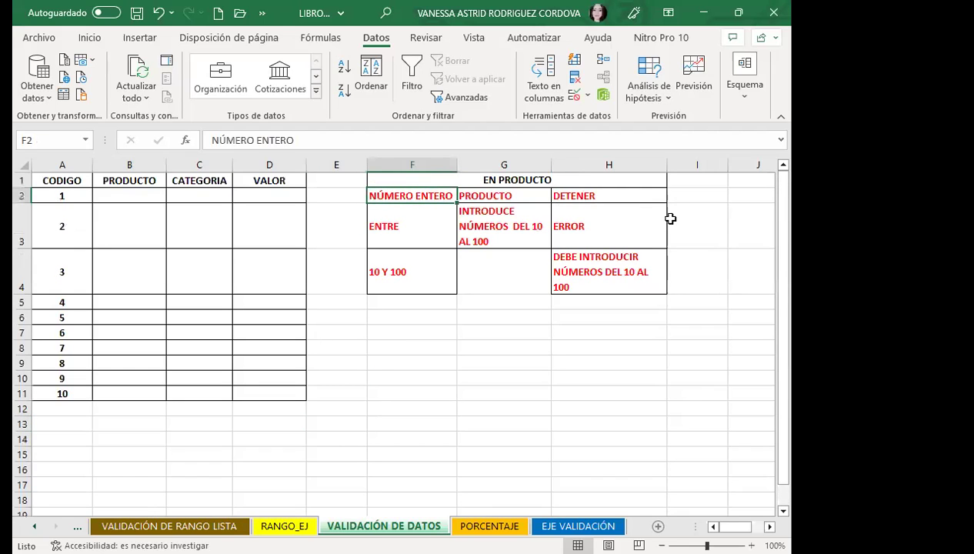
left_click(573, 270)
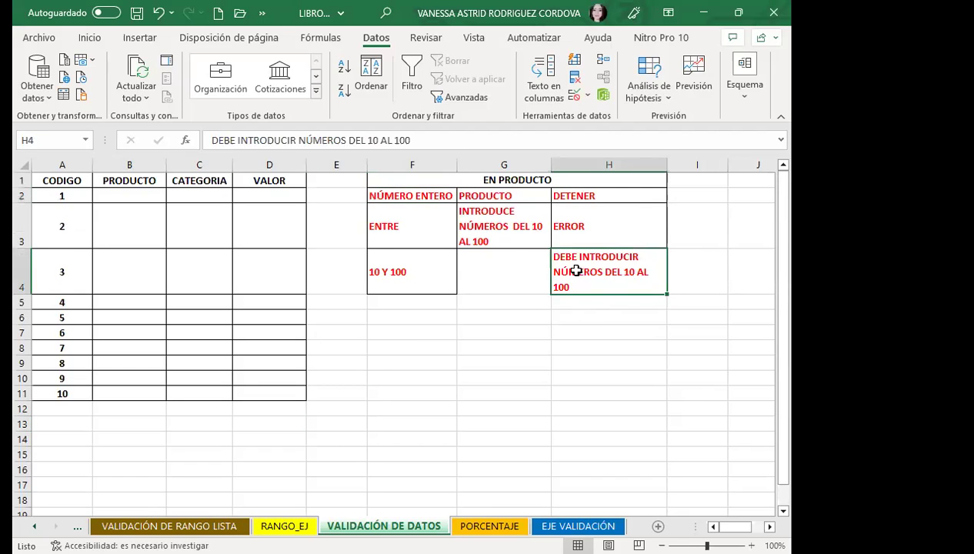
left_click_drag(393, 197, 604, 271)
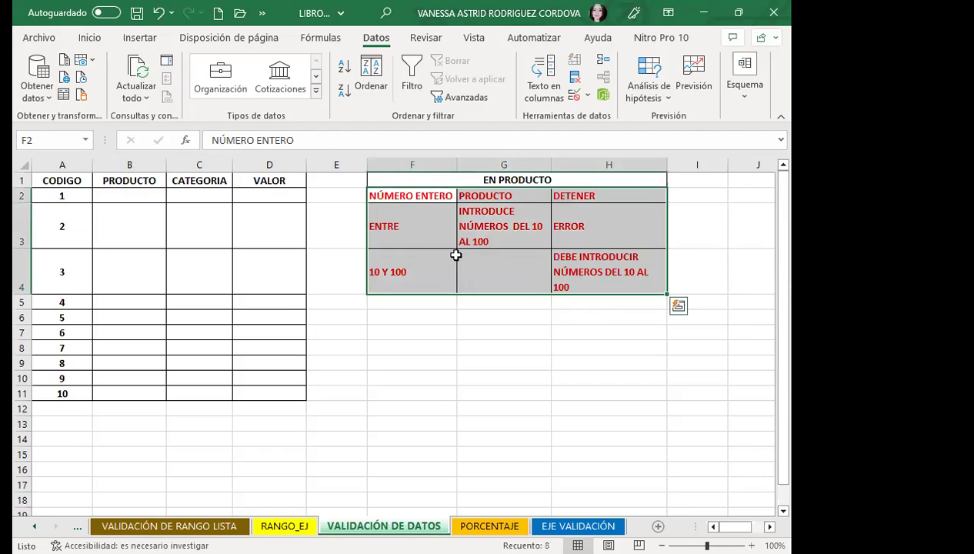
left_click(417, 211)
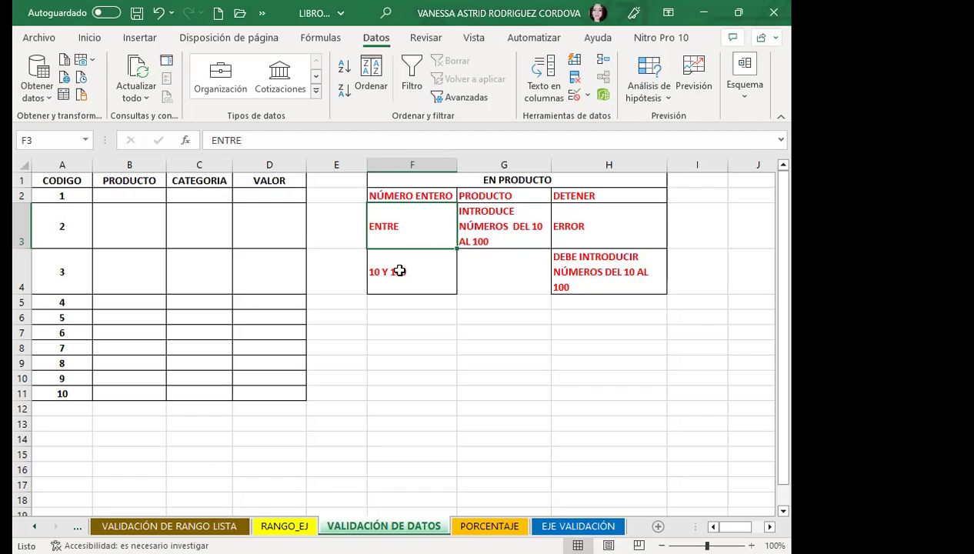
left_click(394, 268)
left_click(491, 199)
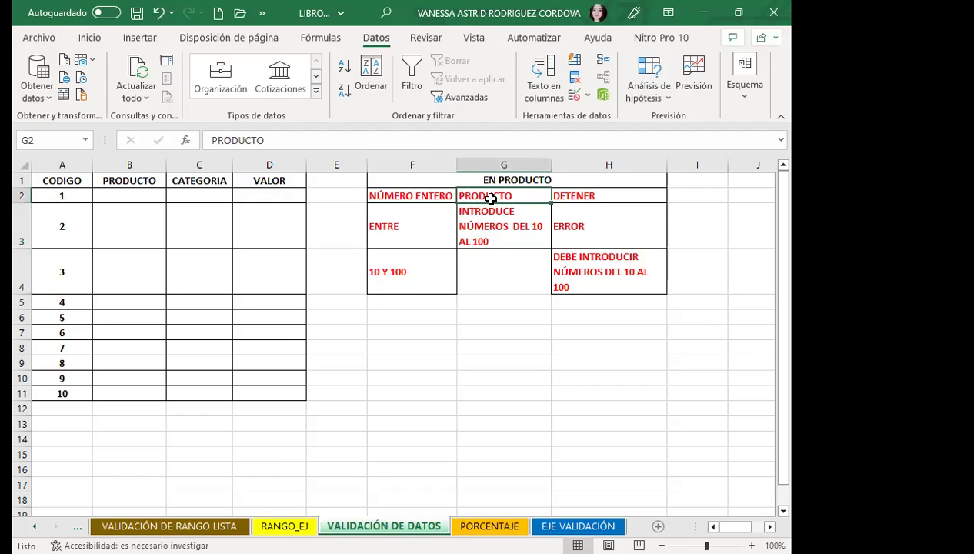
left_click(484, 226)
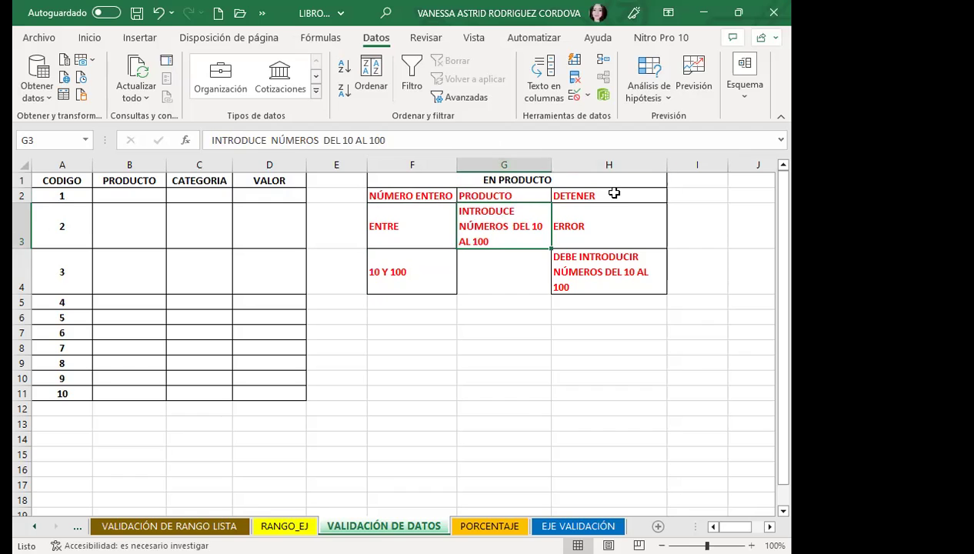
left_click(614, 193)
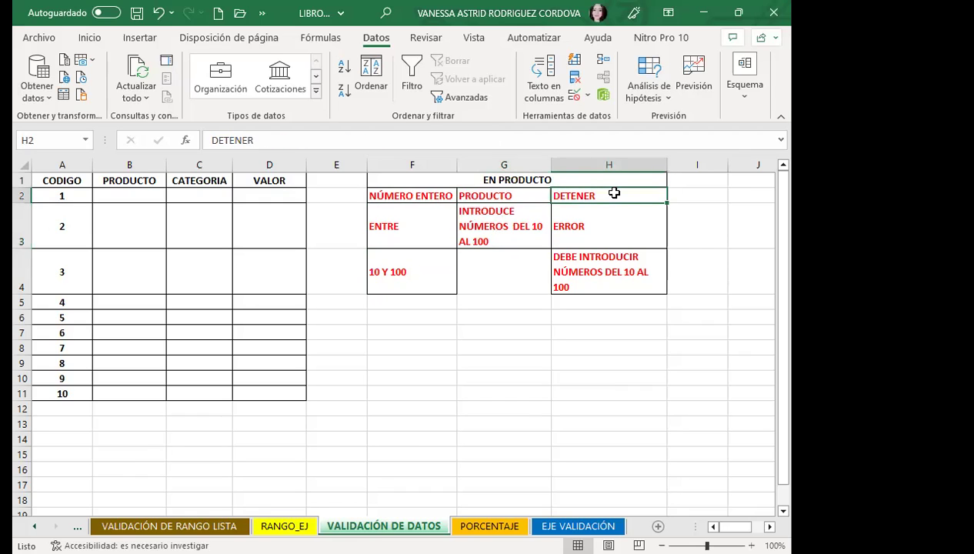
left_click(608, 226)
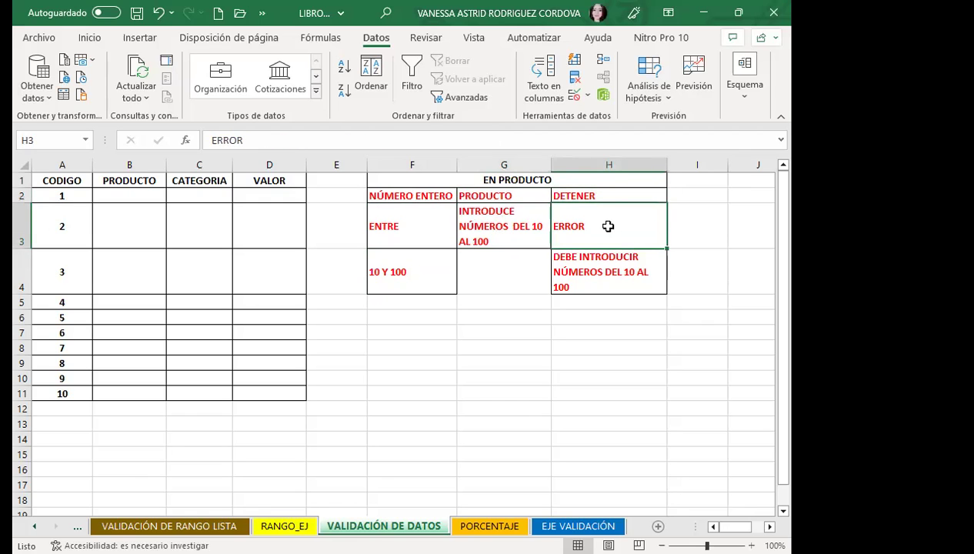
left_click(573, 274)
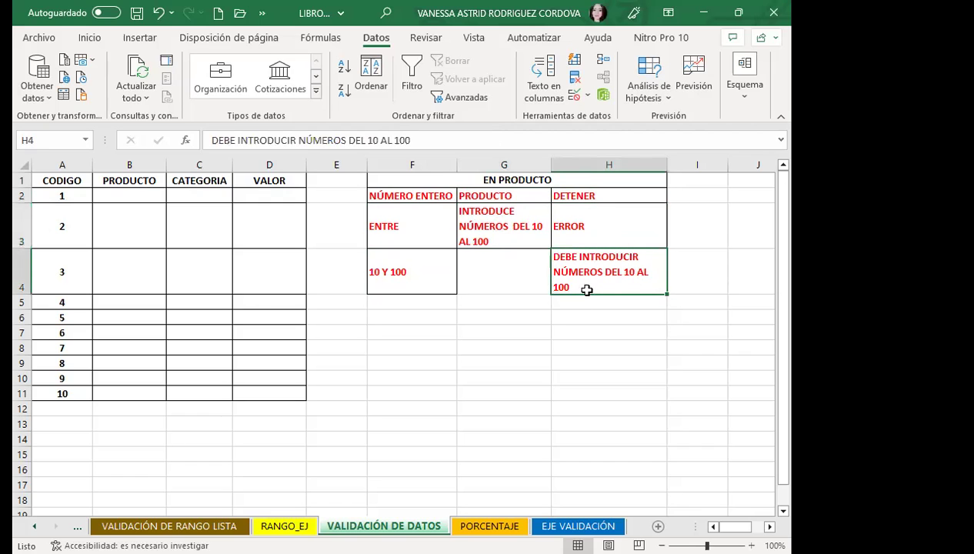
left_click(138, 193)
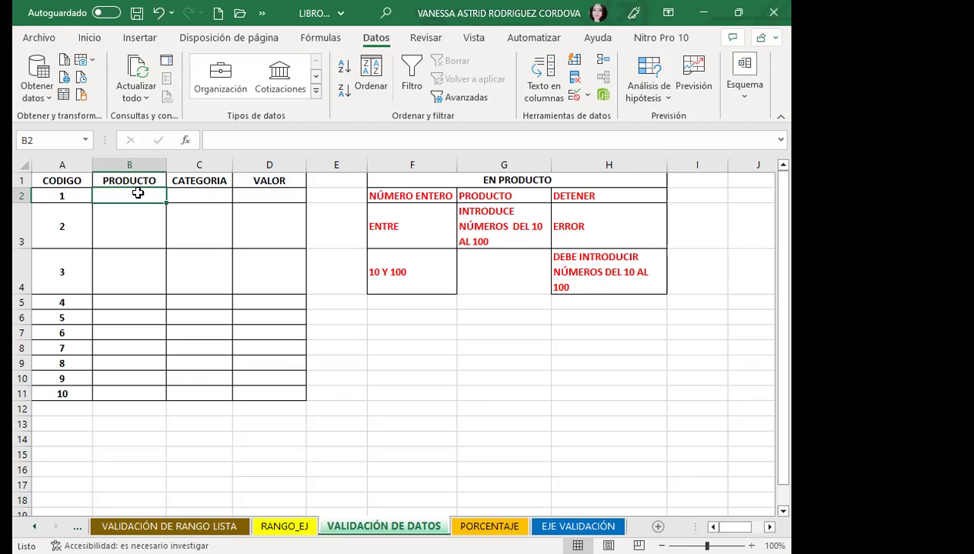
Set B2:B11 validation to whole numbers with minimum 10 and maximum 100
left_click_drag(137, 194, 141, 389)
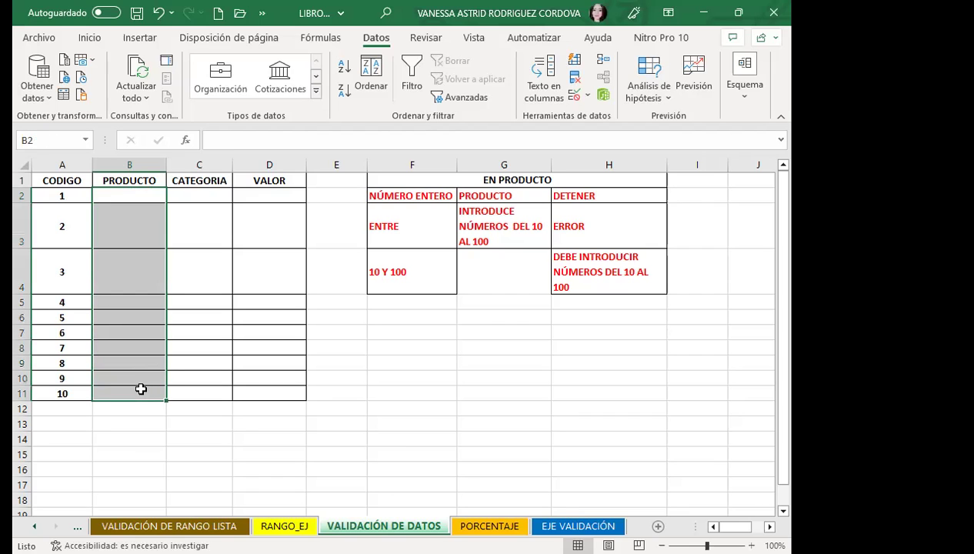
left_click(587, 98)
left_click(609, 117)
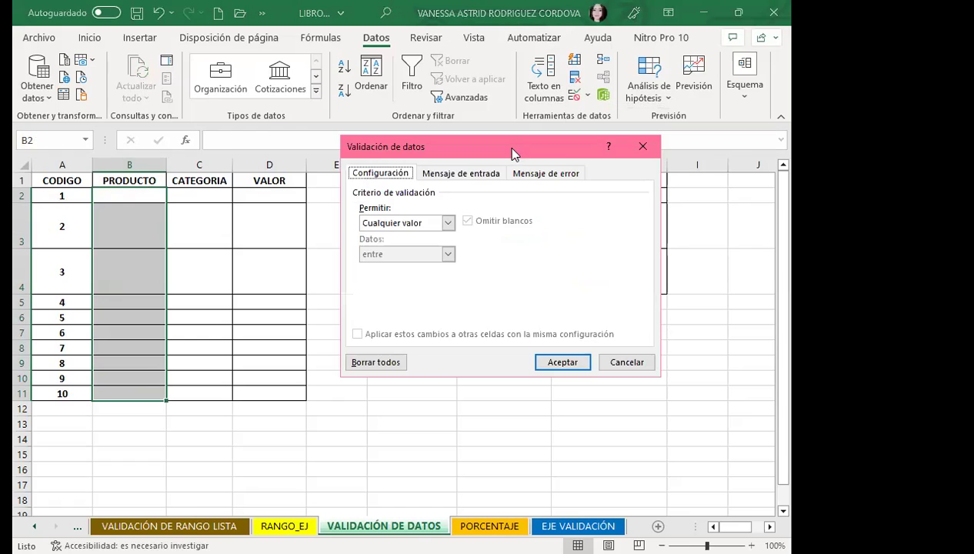
left_click_drag(560, 149, 610, 146)
left_click(498, 220)
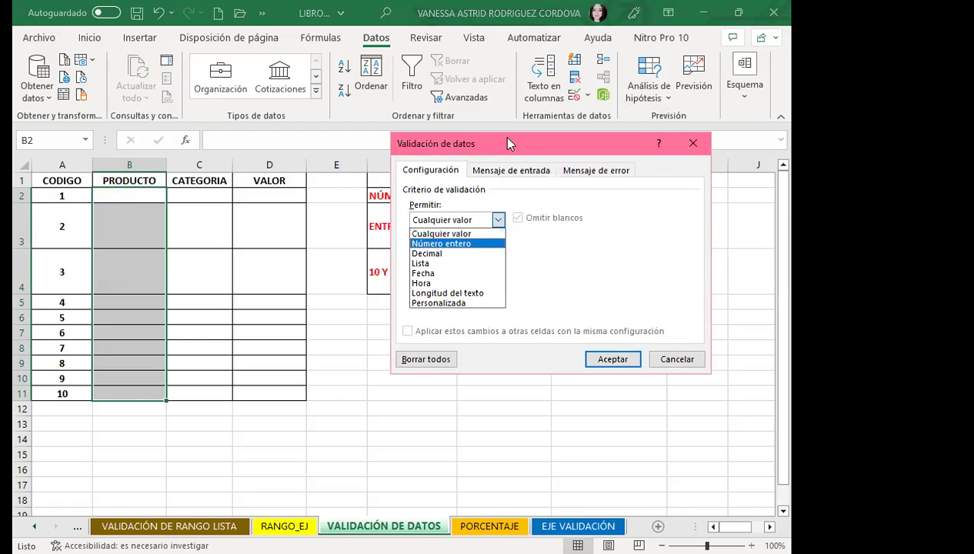
left_click(441, 243)
left_click_drag(502, 136, 593, 124)
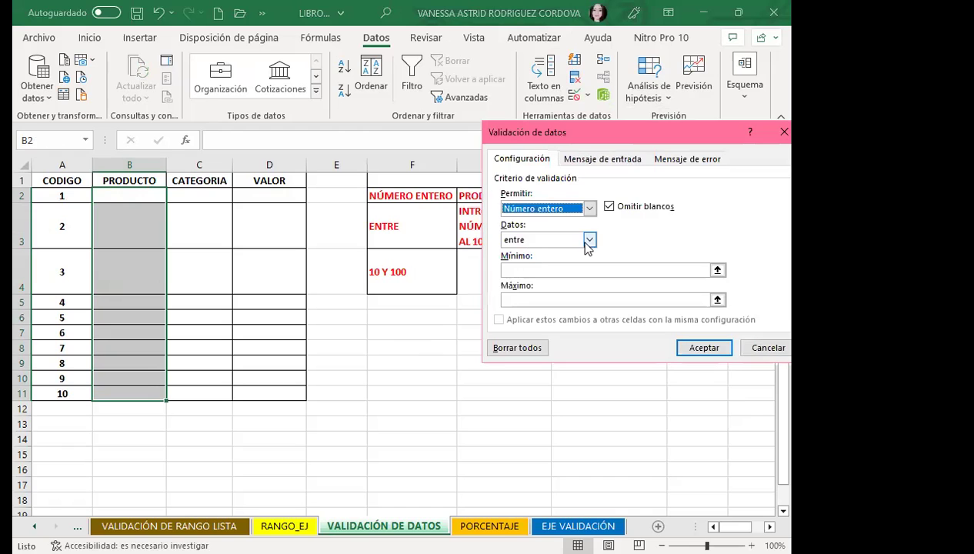
left_click(520, 269)
type("10")
left_click(531, 299)
type("100")
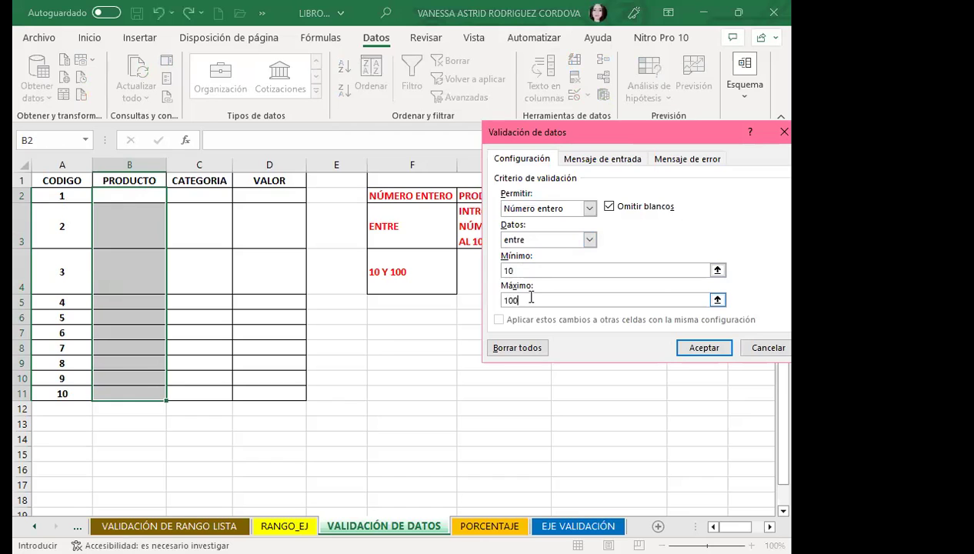
left_click_drag(650, 133, 193, 141)
left_click(203, 171)
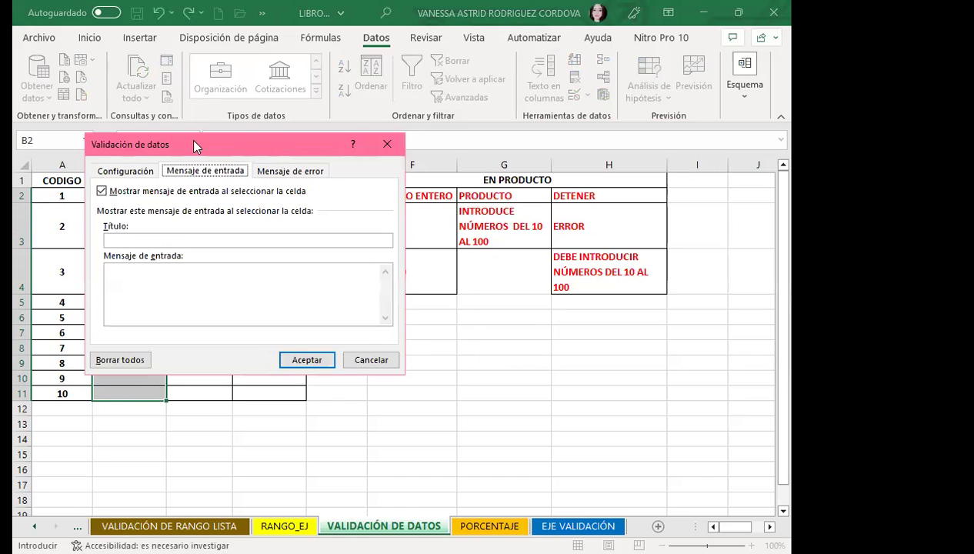
Add input message titled PRODUCTO reading 'INTRODUCE NÚMEROS DEL 10 AL 100'
left_click(80, 234)
type("producto")
key("BackSpace")
key("BackSpace")
key("BackSpace")
key("BackSpace")
key("BackSpace")
type("PRODUCTO")
key("Tab")
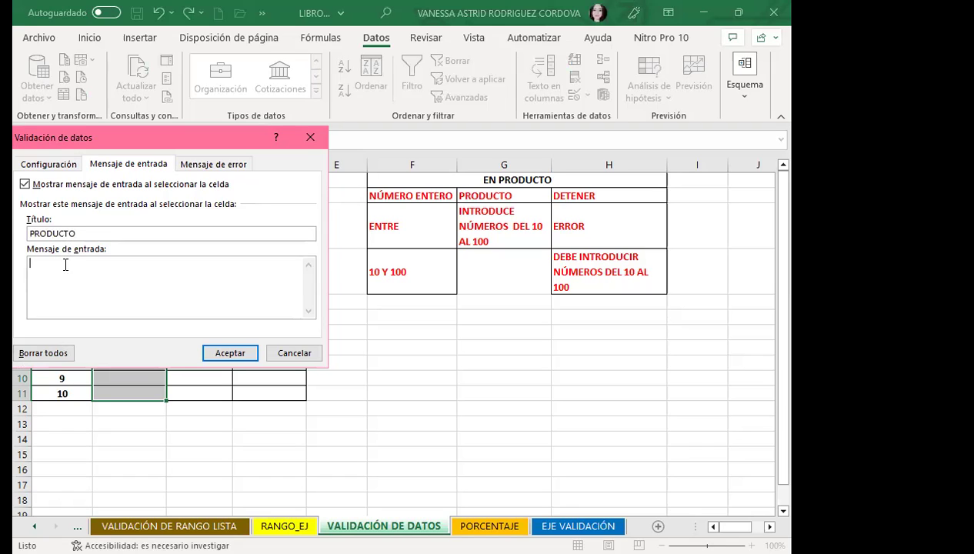
type("INTRODUCE")
type(" NÚMEROS  DEL 10 AL 100")
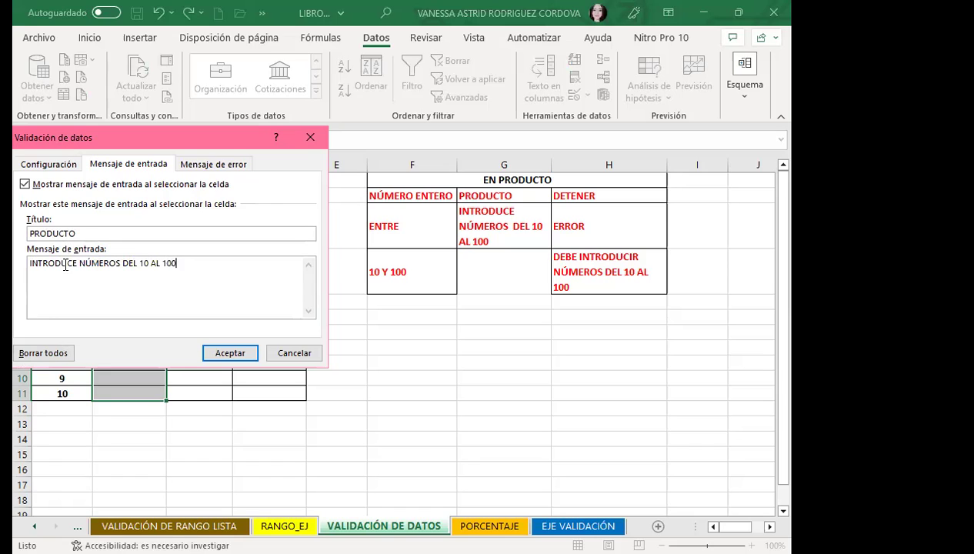
Set a Stop error alert titled ERROR with message 'DEBE INTRODUCIR NÚMEROS DEL 10 AL 100'
left_click(218, 167)
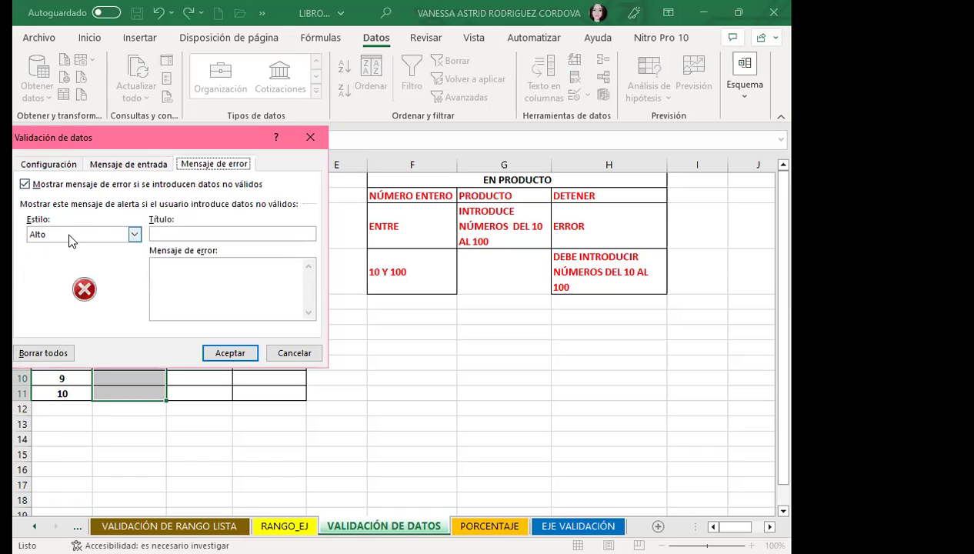
left_click(134, 234)
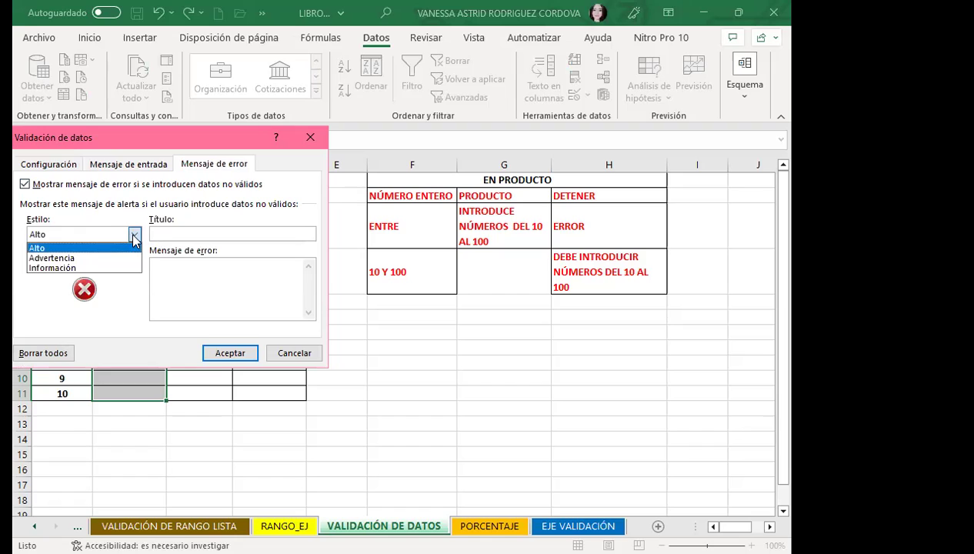
left_click(176, 234)
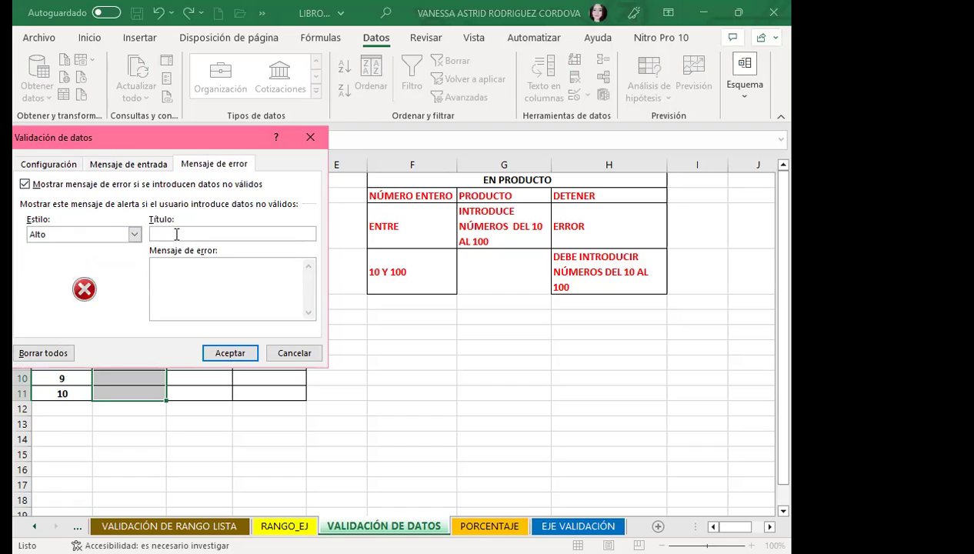
type("ERROR")
left_click(205, 282)
type("DEBE")
type(" INTRODUCIOR")
key("BackSpace")
key("BackSpace")
type("R ")
type("MN")
type("Ú")
key("BackSpace")
key("BackSpace")
key("BackSpace")
type("NÚMEROS")
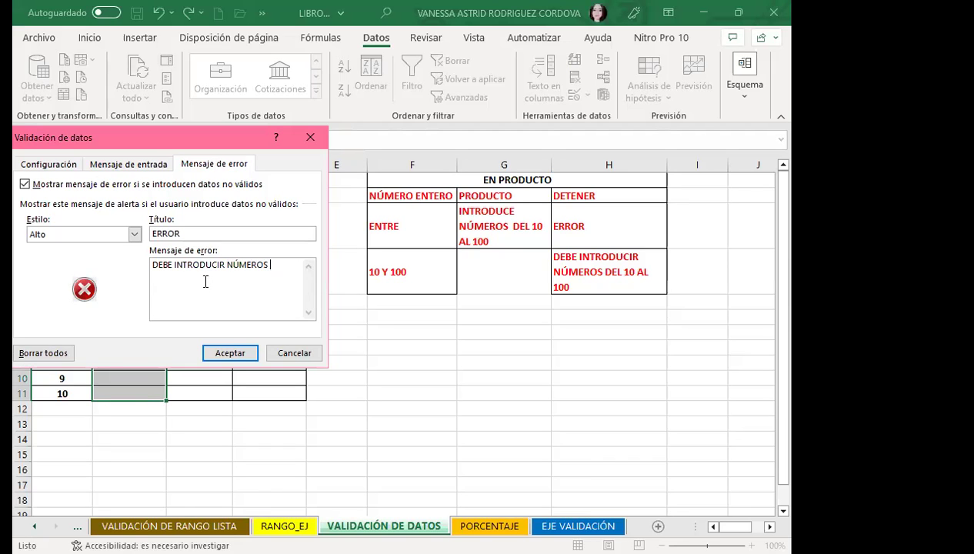
type(" DEL 10 ")
type("A")
type("L 100")
Apply the PRODUCTO validation, enter 10 in B2, and enter 50 in B3 after 5 is rejected
left_click(230, 353)
left_click(106, 215)
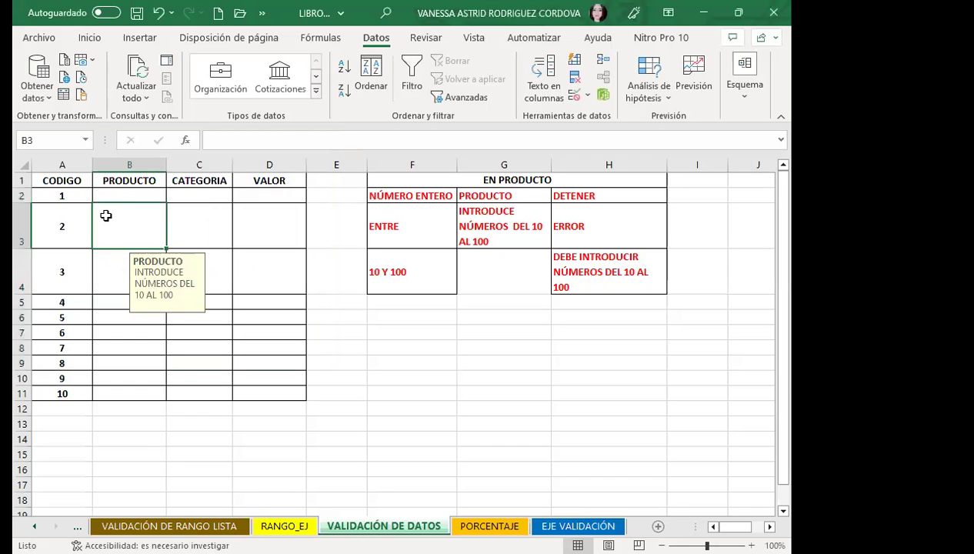
left_click(116, 197)
type("10")
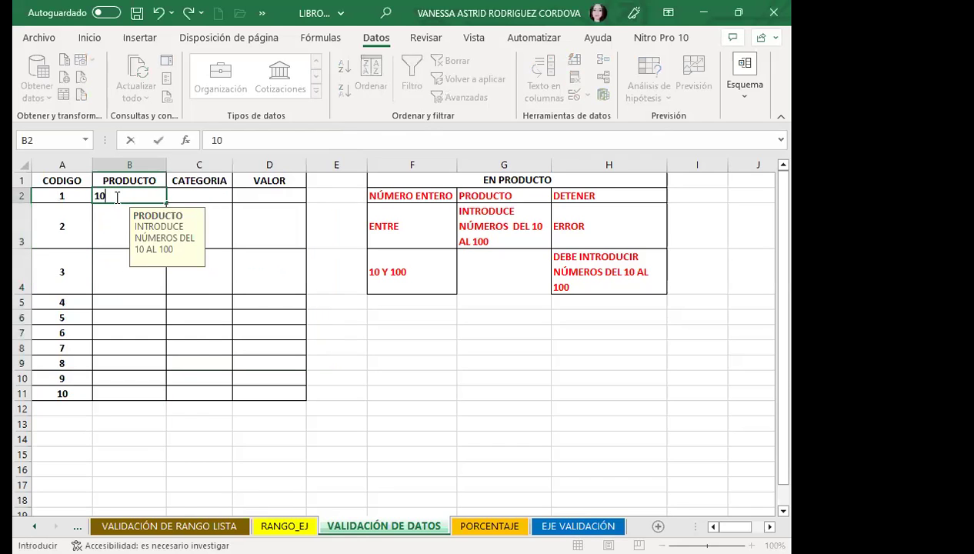
key("Return")
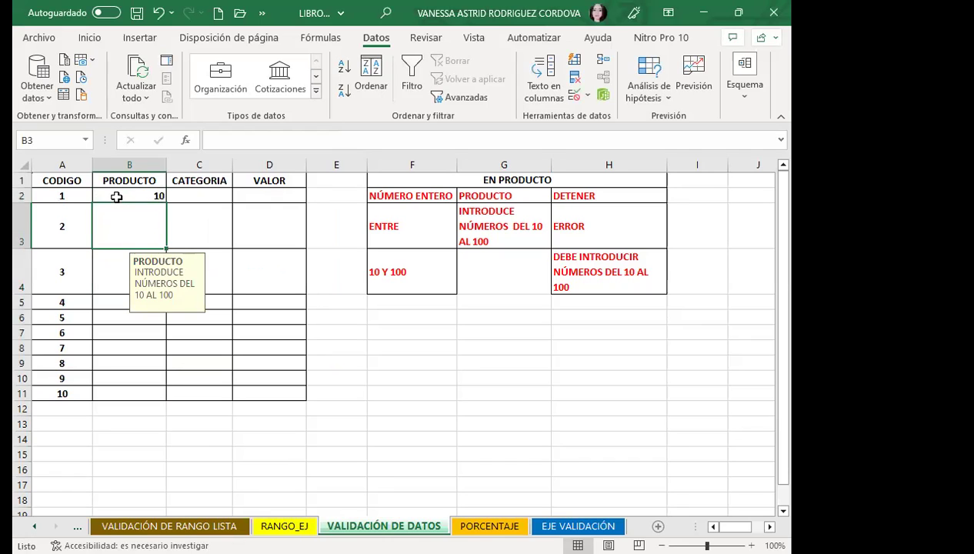
type("5")
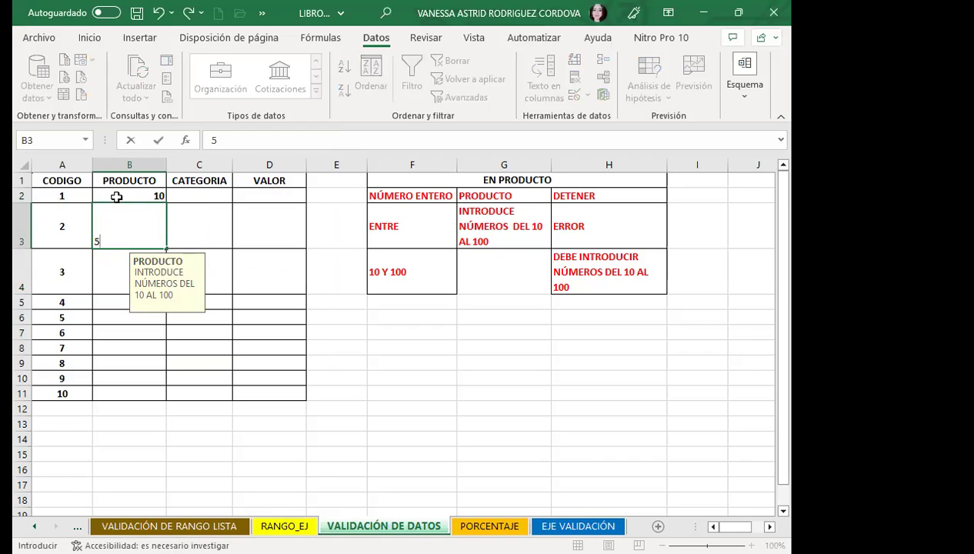
key("Return")
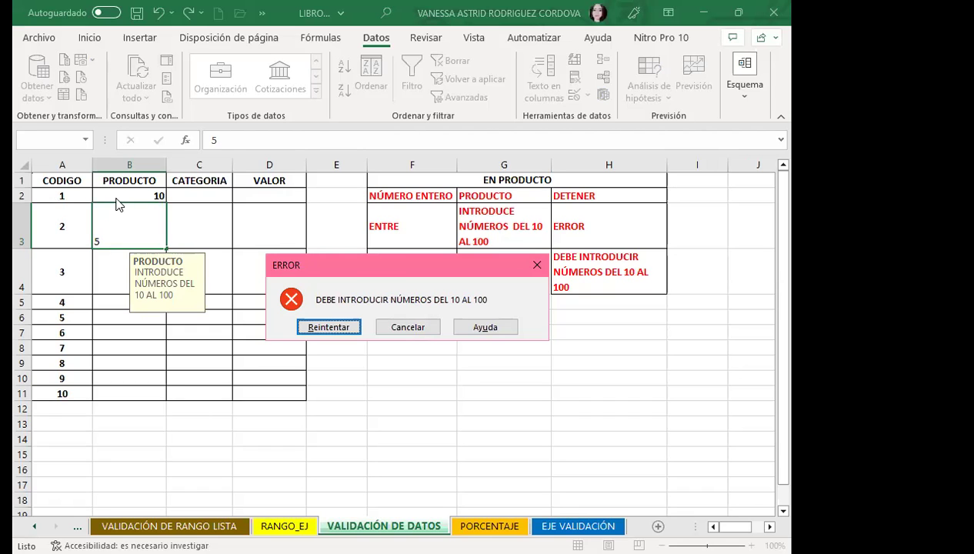
key("Return")
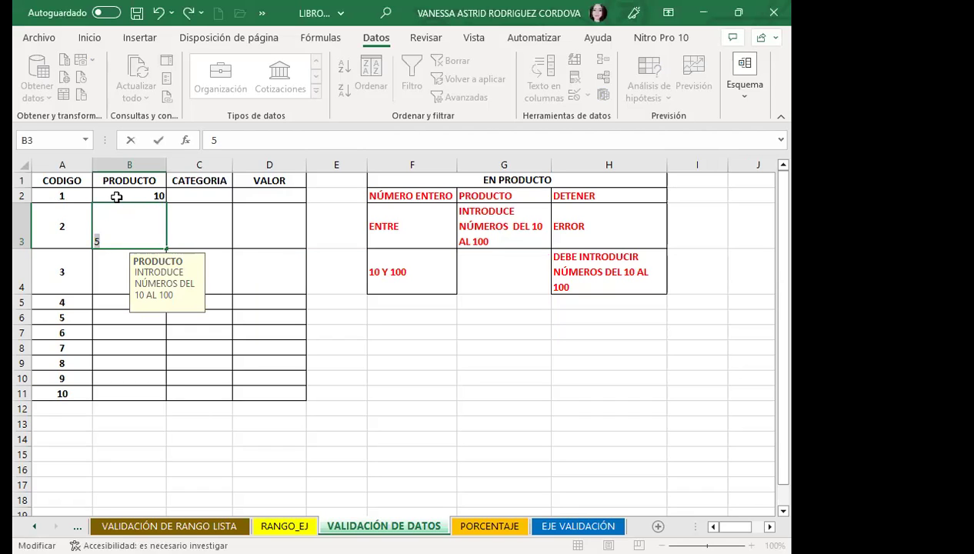
type("50")
key("Return")
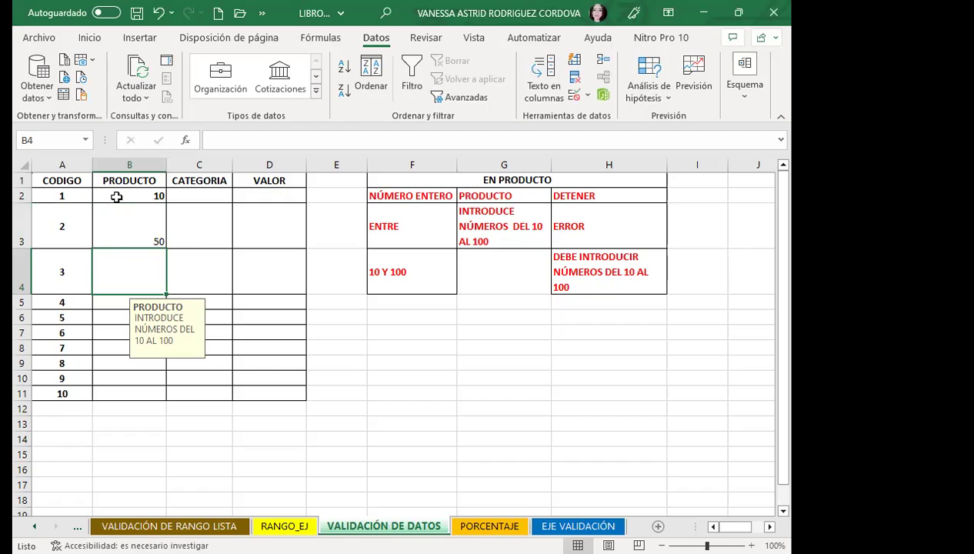
Enter 100 in B4 after 101 is rejected by the 10–100 rule
type("101")
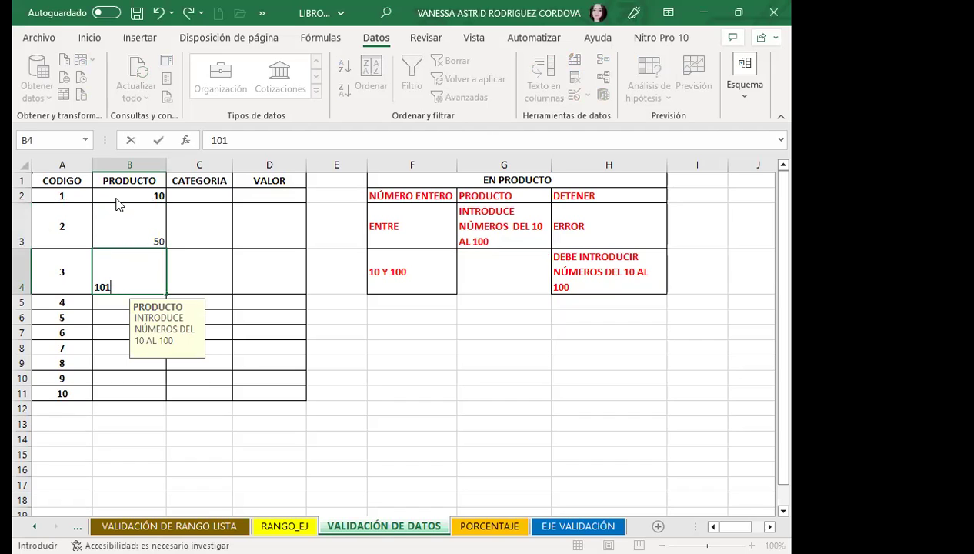
key("Return")
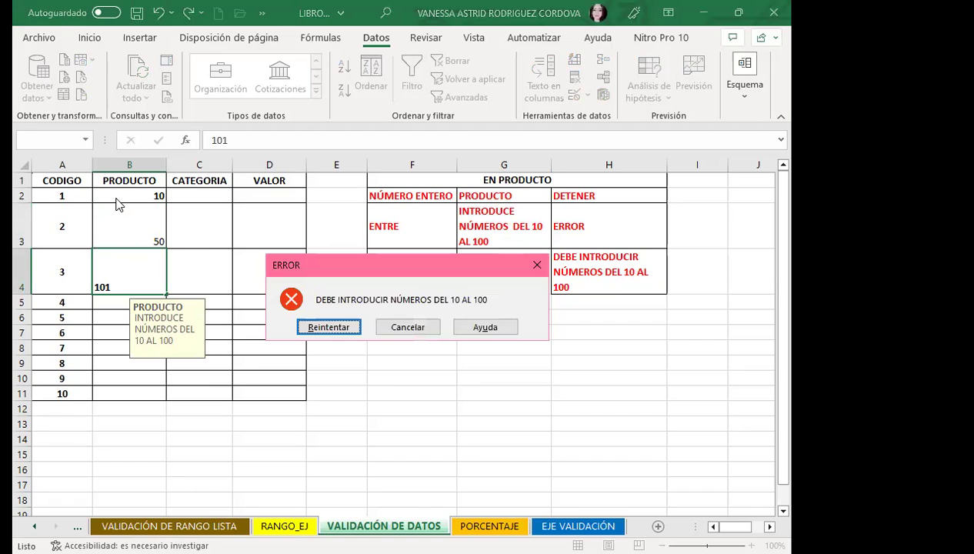
key("Return")
type("100")
key("Return")
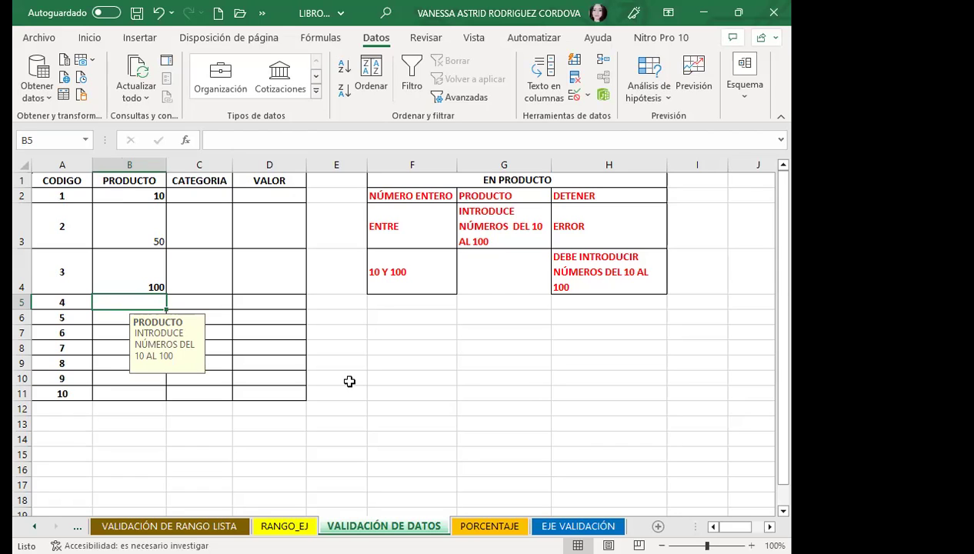
left_click(272, 333)
Check the B5 input message, then switch to the PORCENTAJE sheet and enlarge header row 4
left_click(103, 300)
left_click(489, 526)
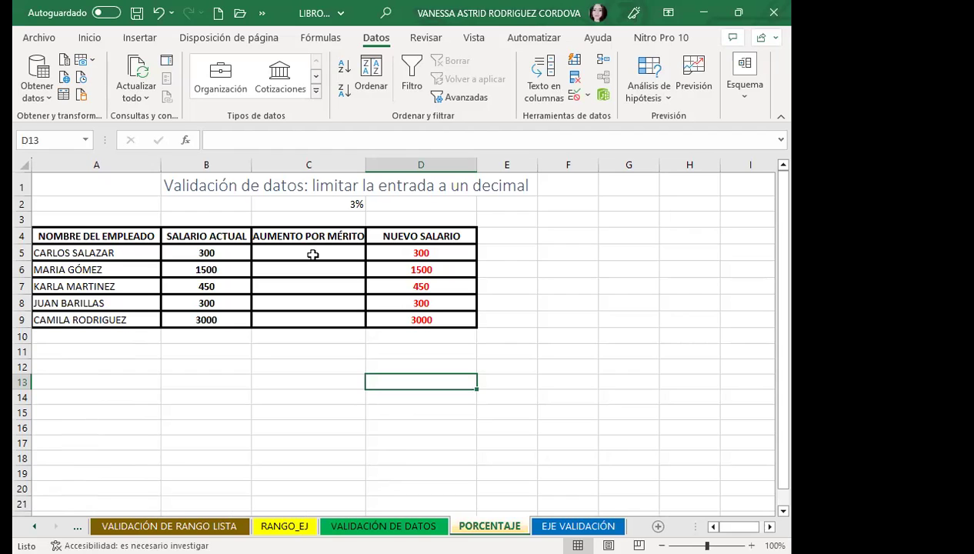
left_click_drag(23, 245, 26, 255)
Wrap the AUMENTO POR MÉRITO heading in C4 onto two lines with Ajustar texto
left_click(292, 235)
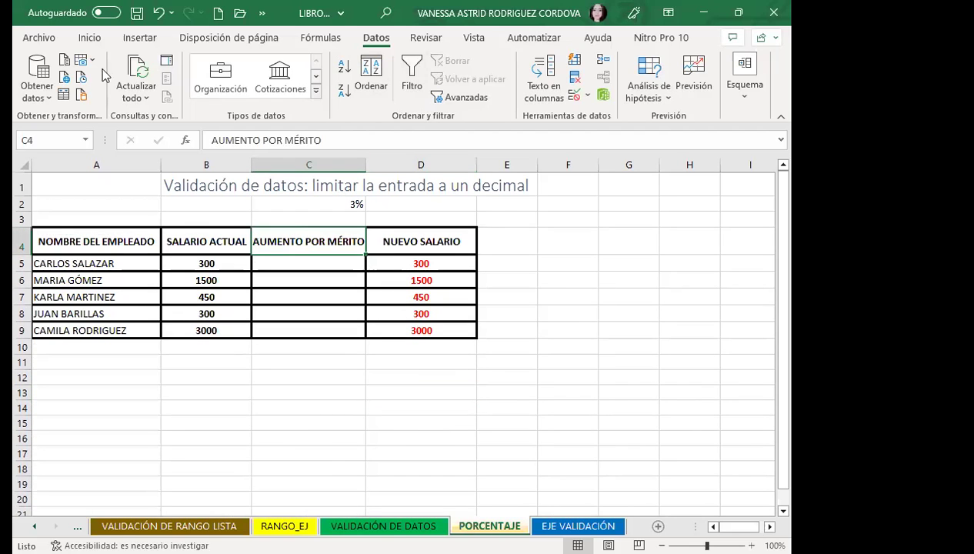
left_click(90, 38)
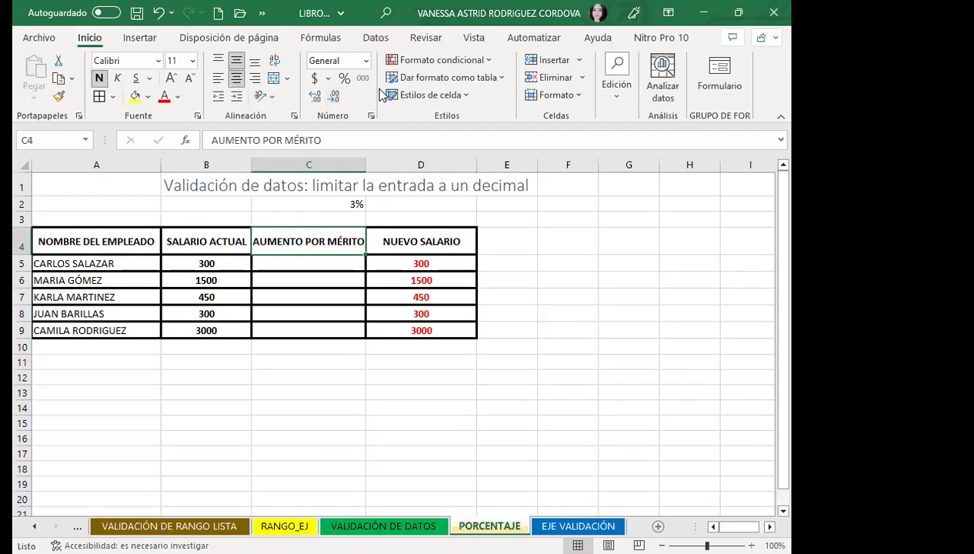
left_click(274, 61)
left_click(303, 265)
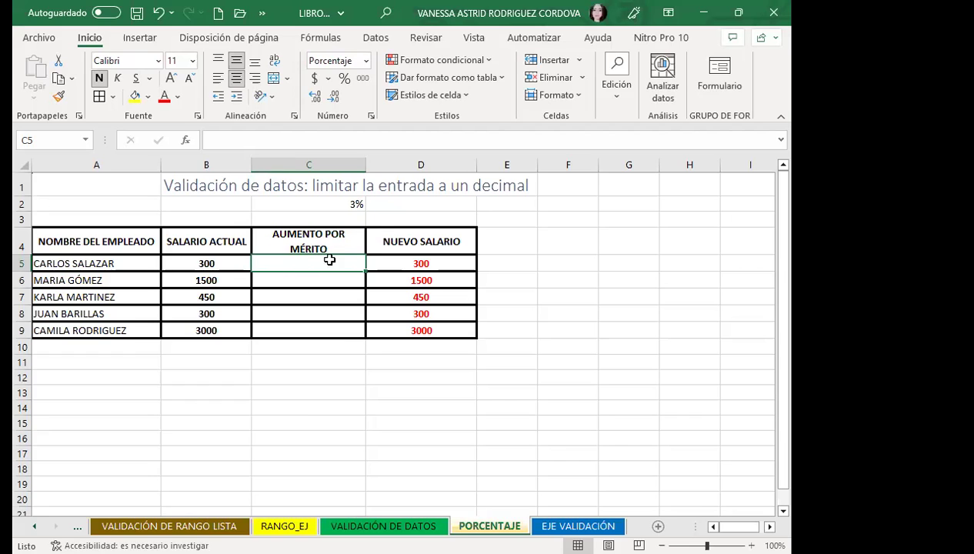
left_click(387, 204)
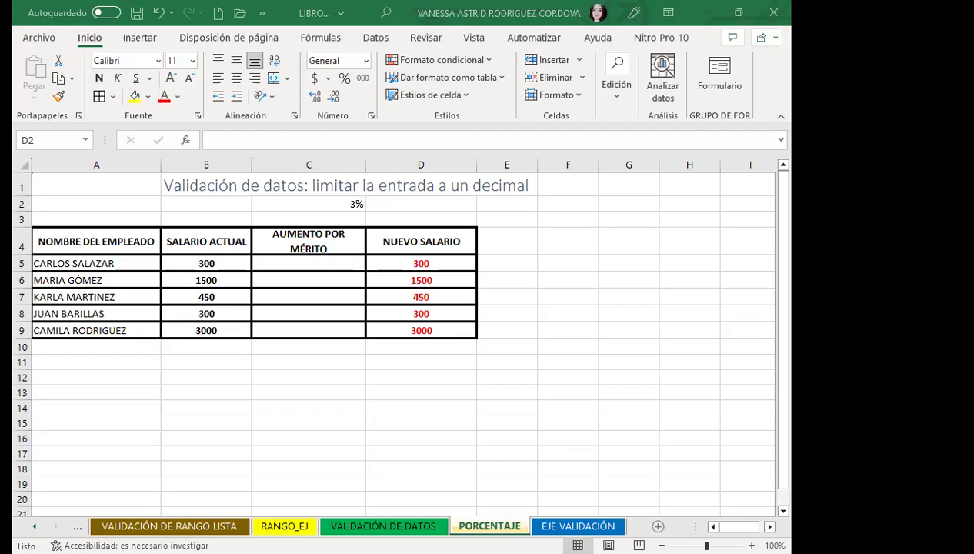
Enter the limit value 0.03 in cell D2
left_click(450, 201)
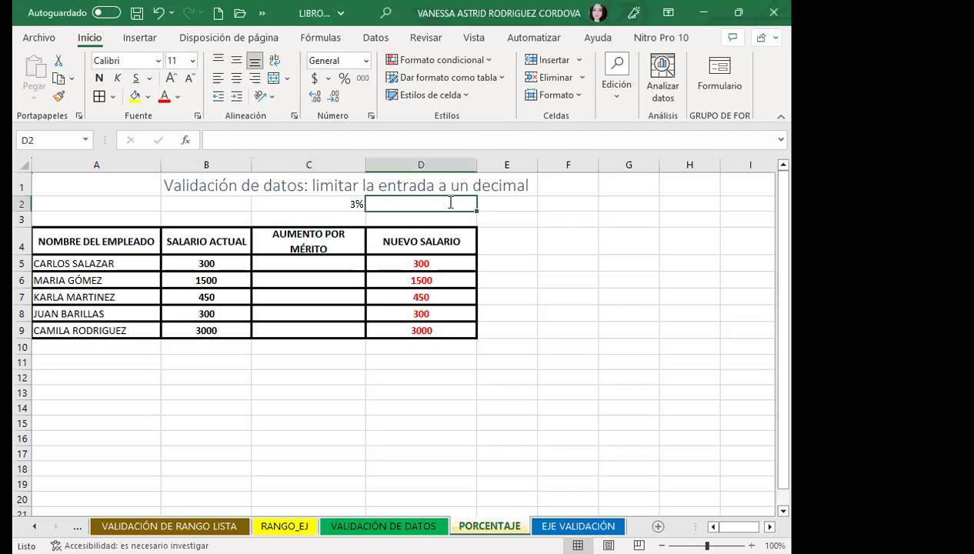
type("0.03")
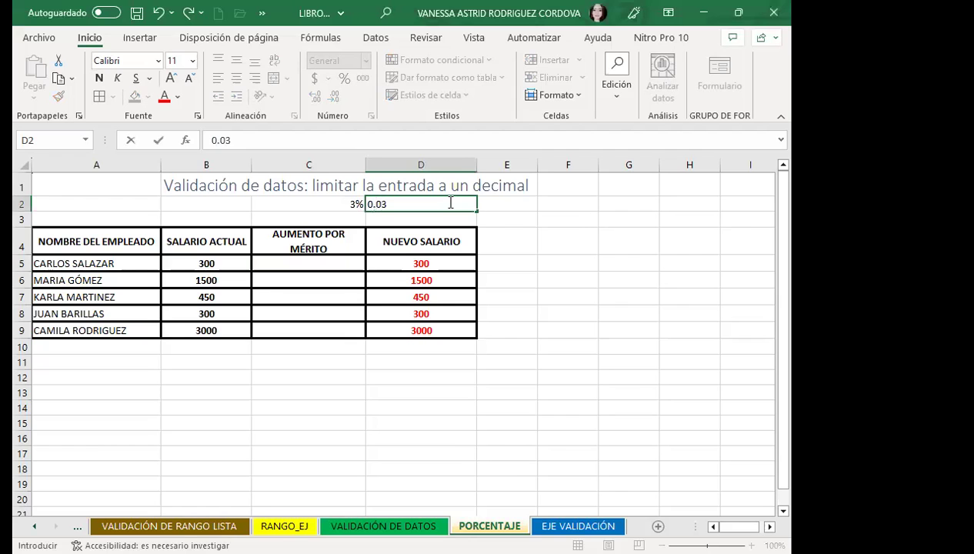
left_click(543, 235)
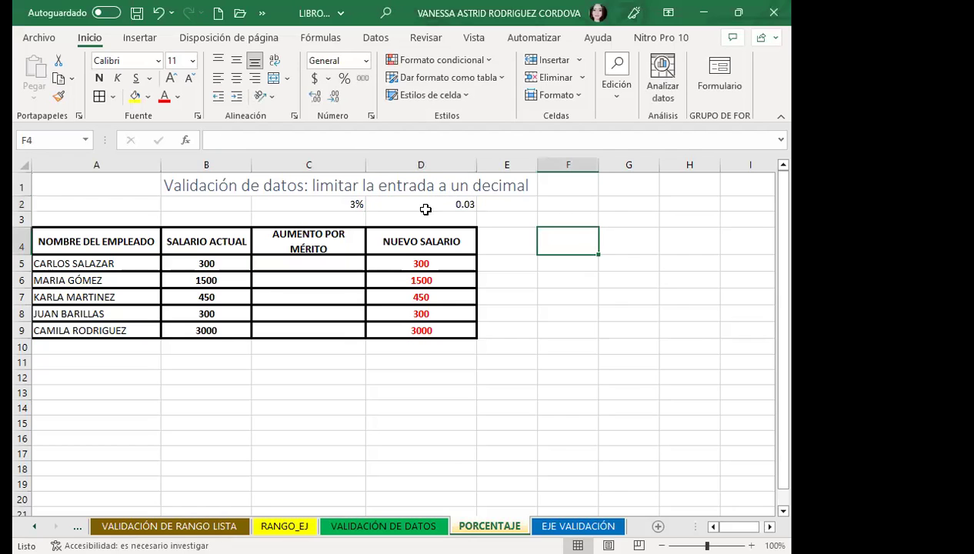
left_click_drag(423, 217, 415, 202)
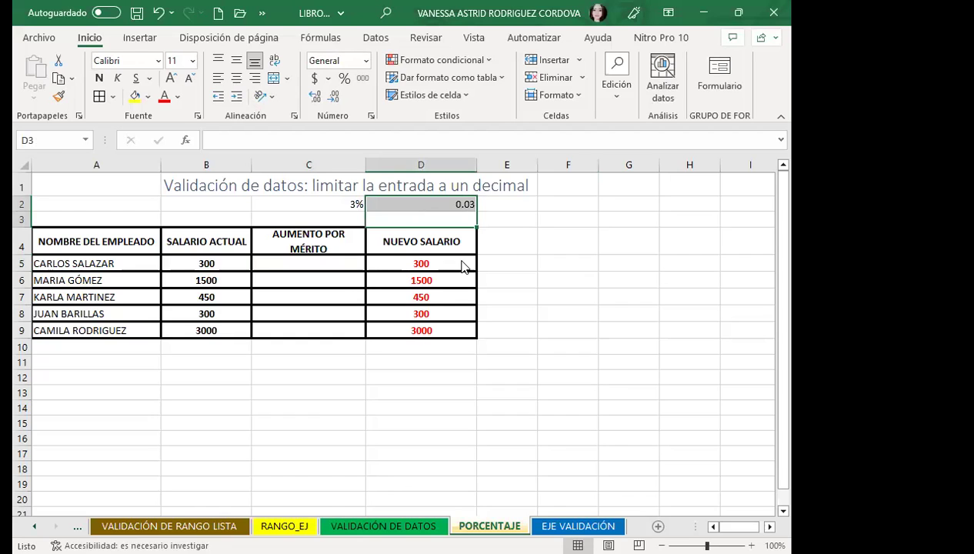
Select merit-raise cells C5:C9 and open Datos > Validación de datos
left_click(337, 264)
left_click_drag(335, 292, 331, 327)
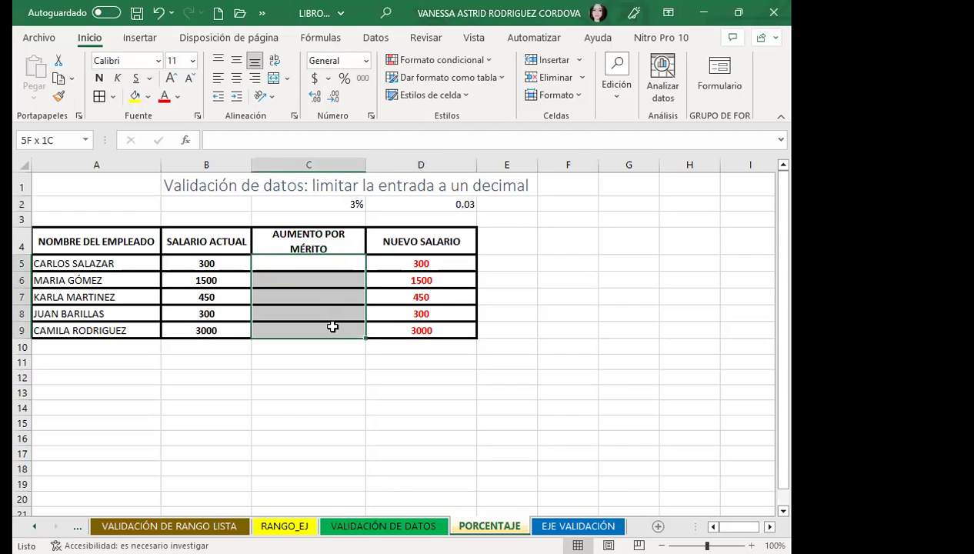
left_click(318, 38)
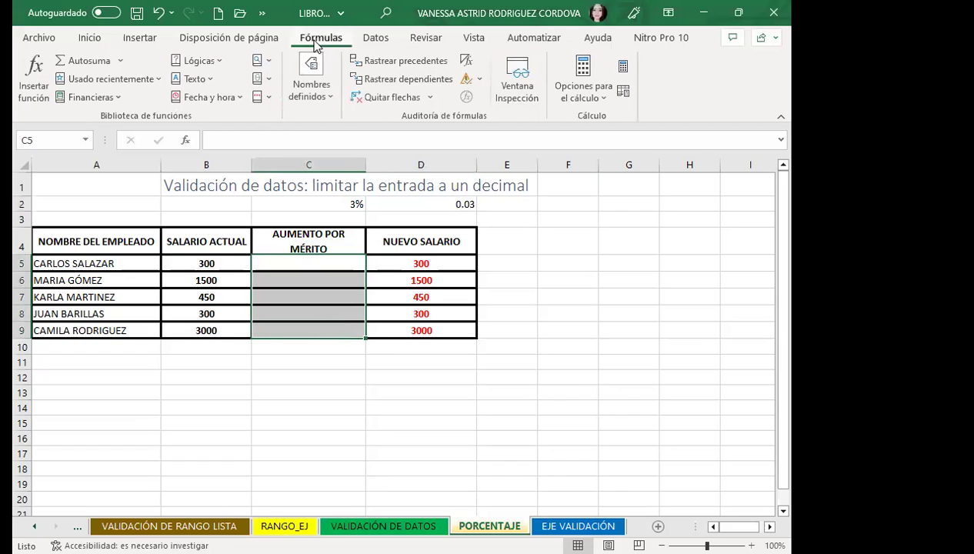
left_click(376, 38)
left_click(575, 95)
left_click_drag(171, 139, 612, 170)
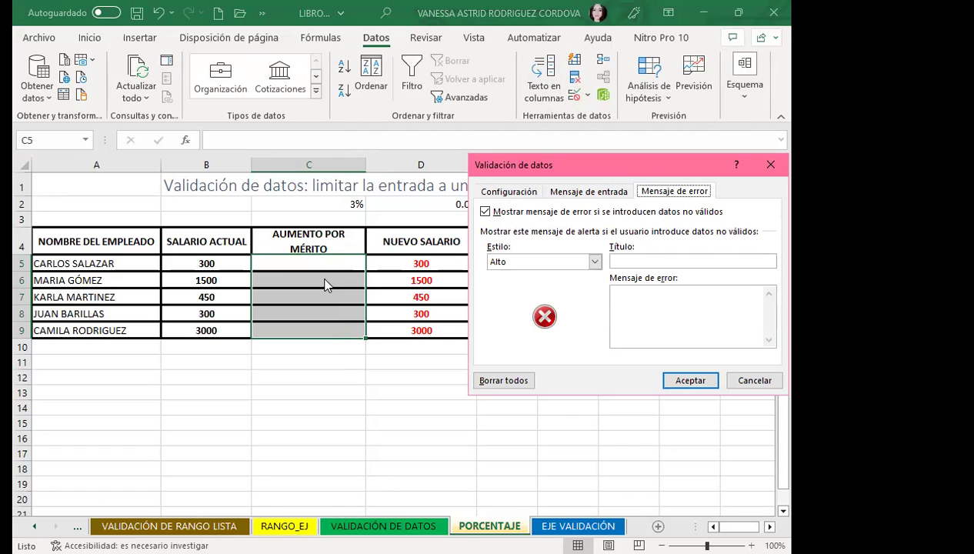
Set C5:C9 validation to Decimal, menor o igual que, maximum 0.03, and accept it
left_click_drag(679, 168, 471, 158)
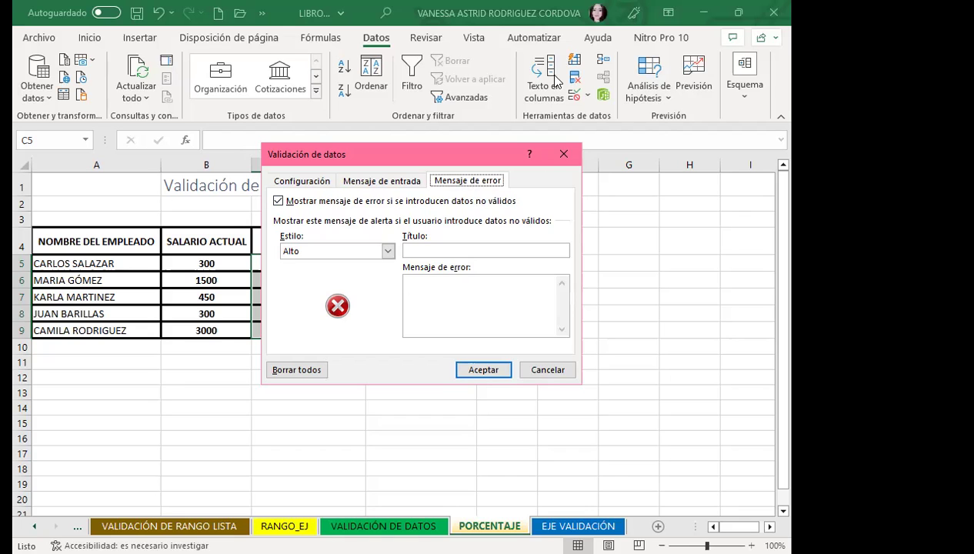
left_click(313, 183)
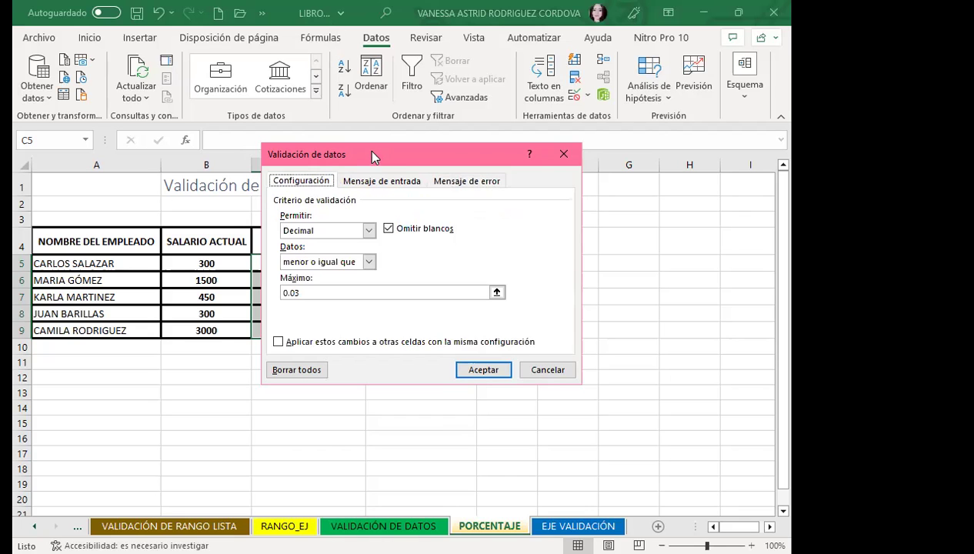
left_click_drag(385, 156, 603, 148)
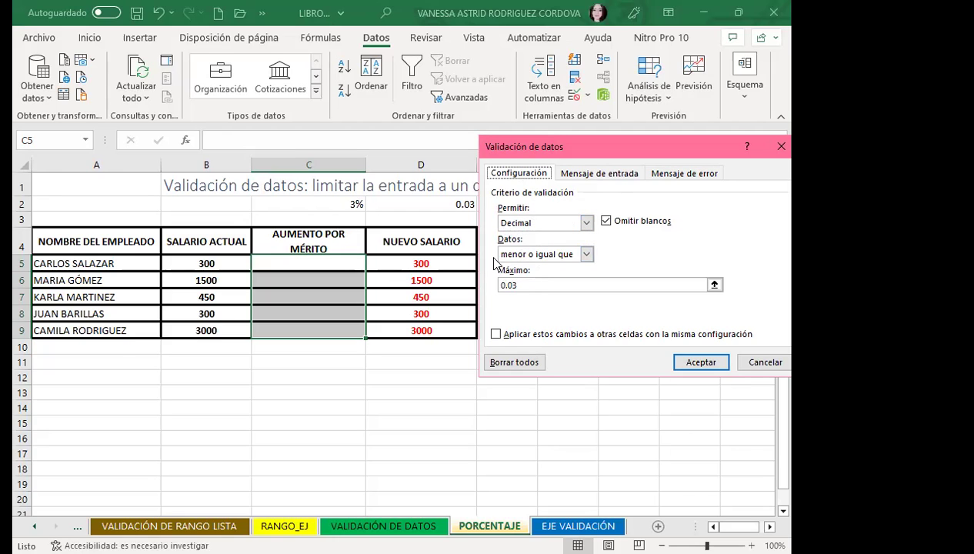
left_click(586, 254)
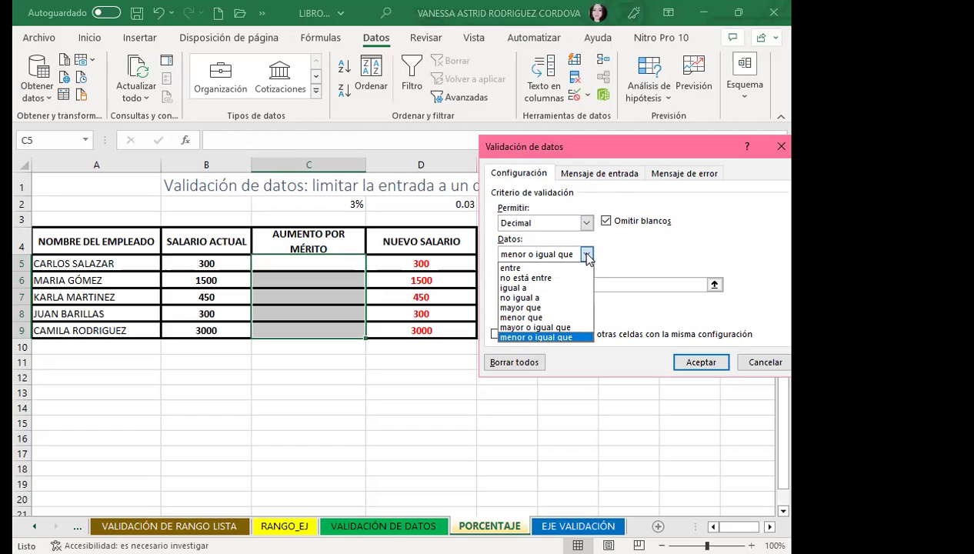
left_click(553, 257)
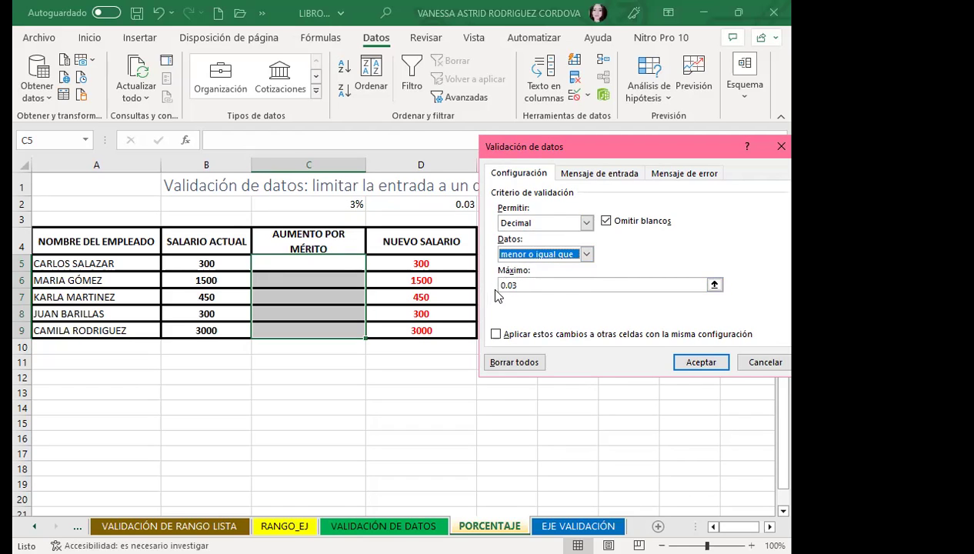
left_click(521, 286)
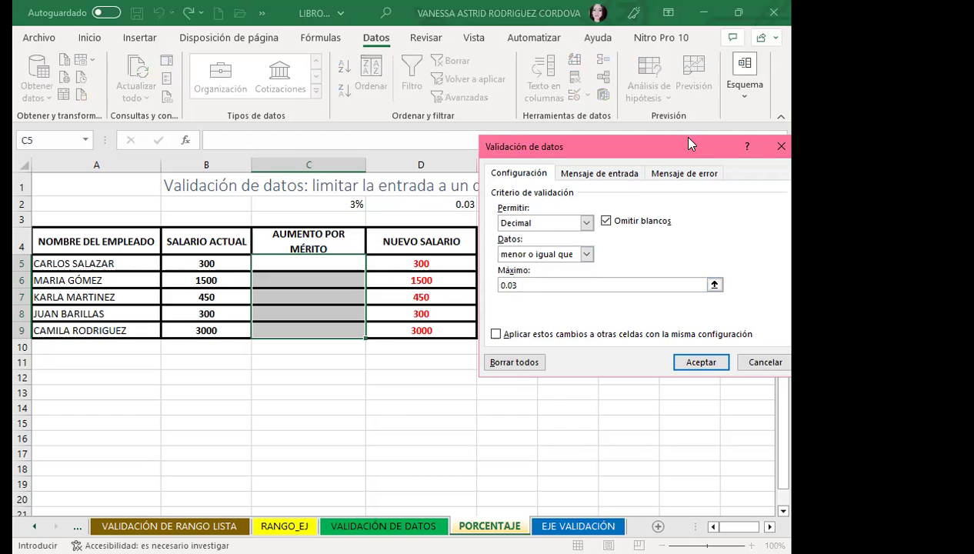
key("Return")
left_click(335, 264)
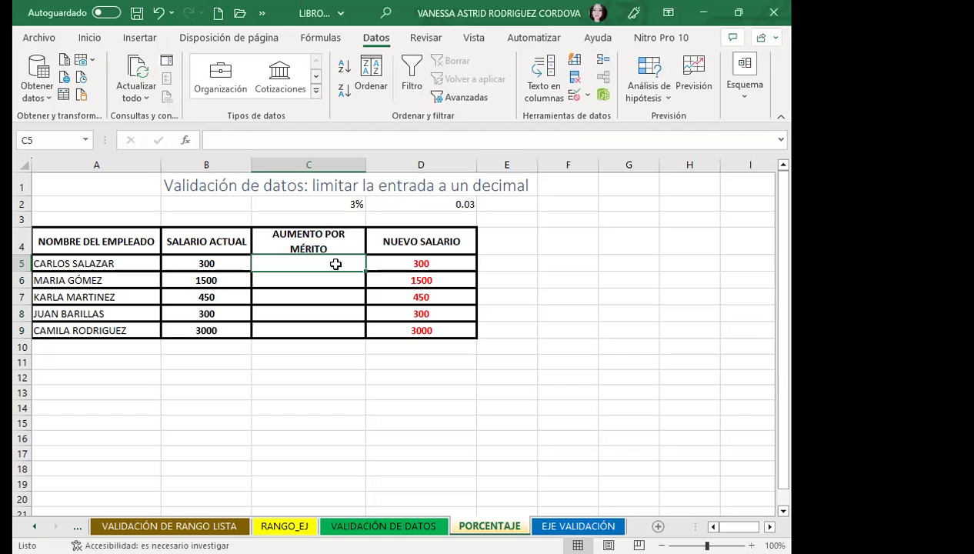
Enter a 0.02 merit raise in C5 after the value 2 is rejected
type("2")
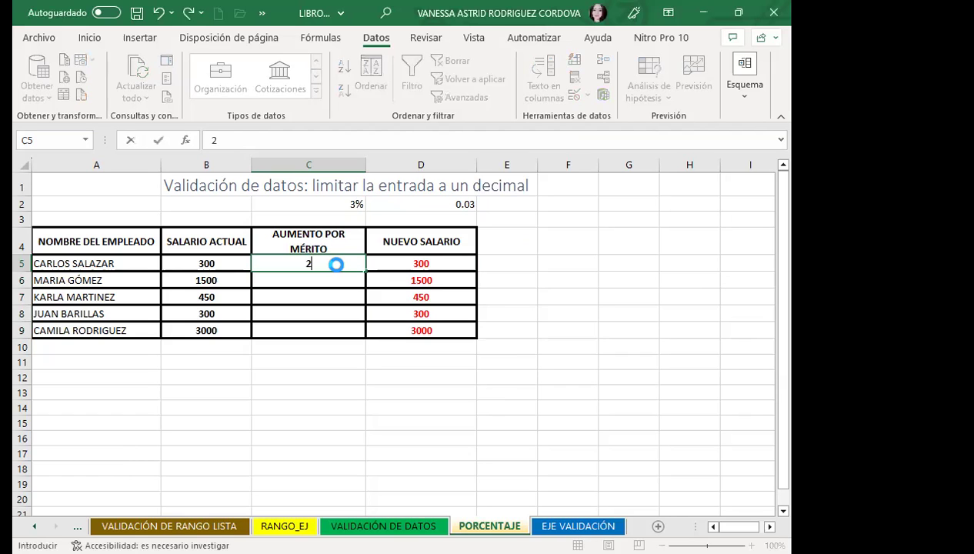
key("Return")
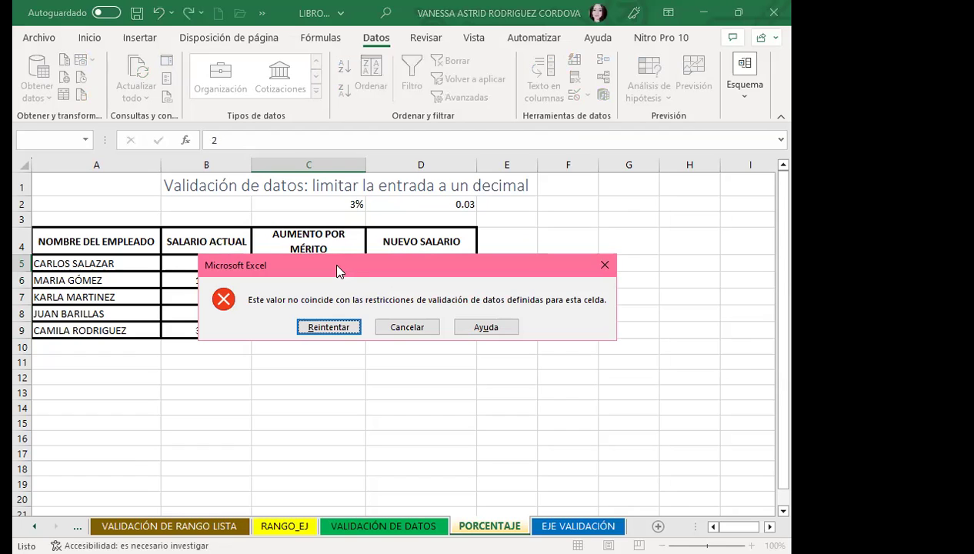
left_click(346, 329)
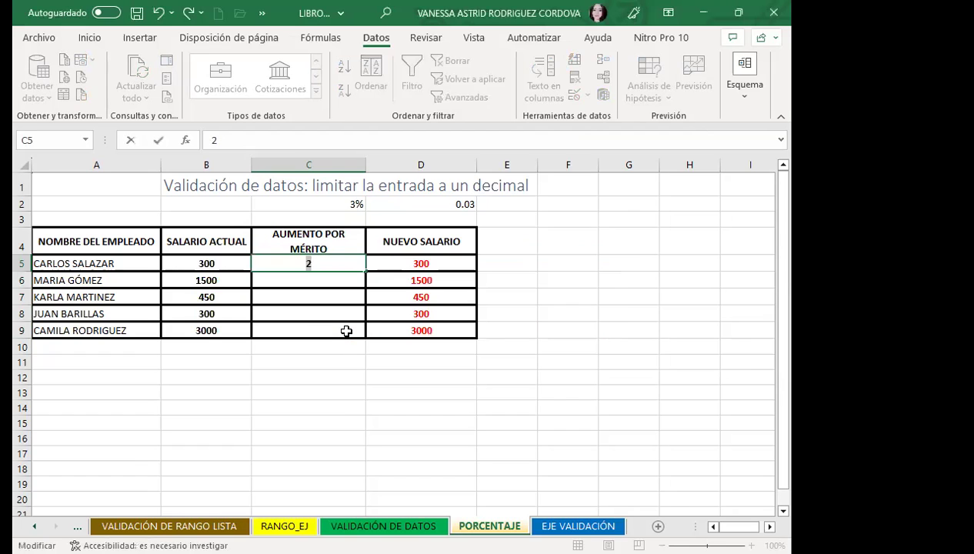
key("BackSpace")
left_click(331, 283)
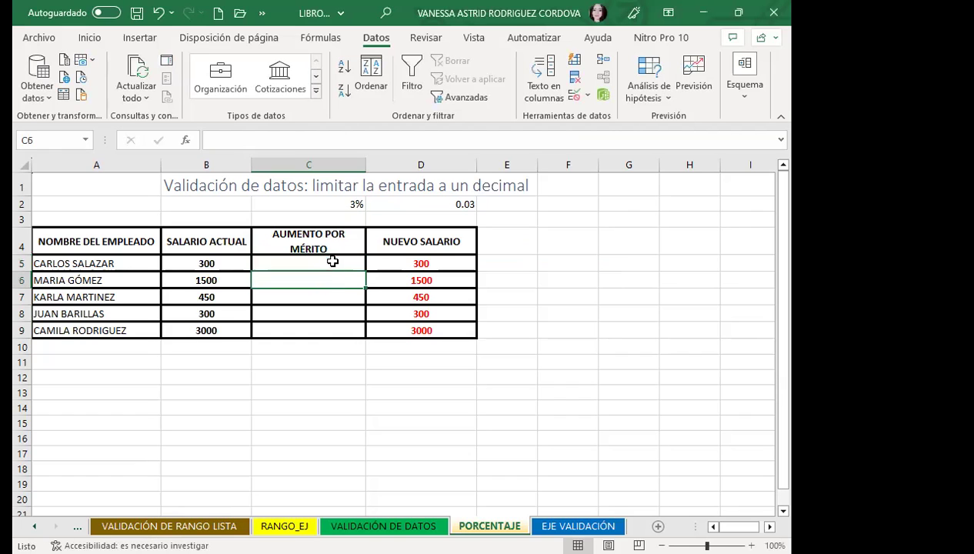
left_click(332, 260)
type("0.02")
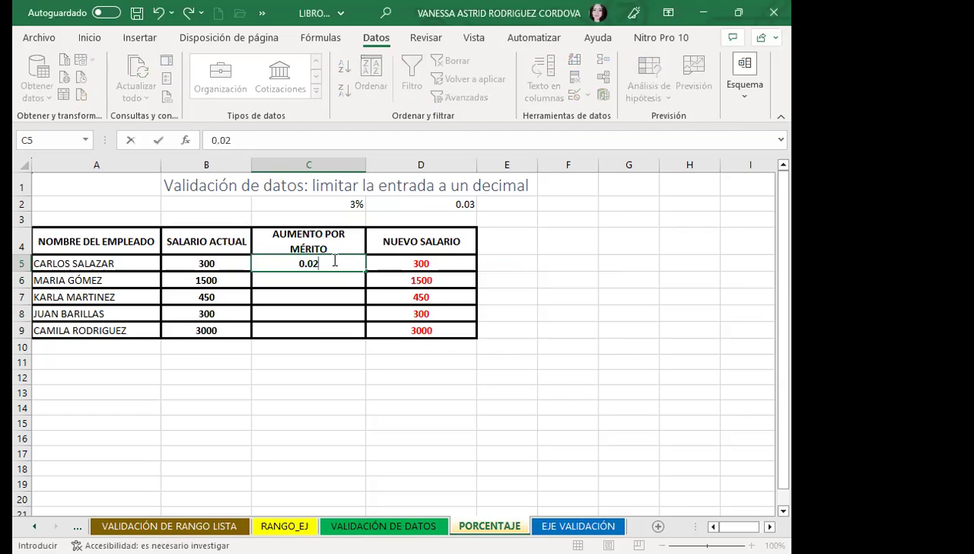
key("Return")
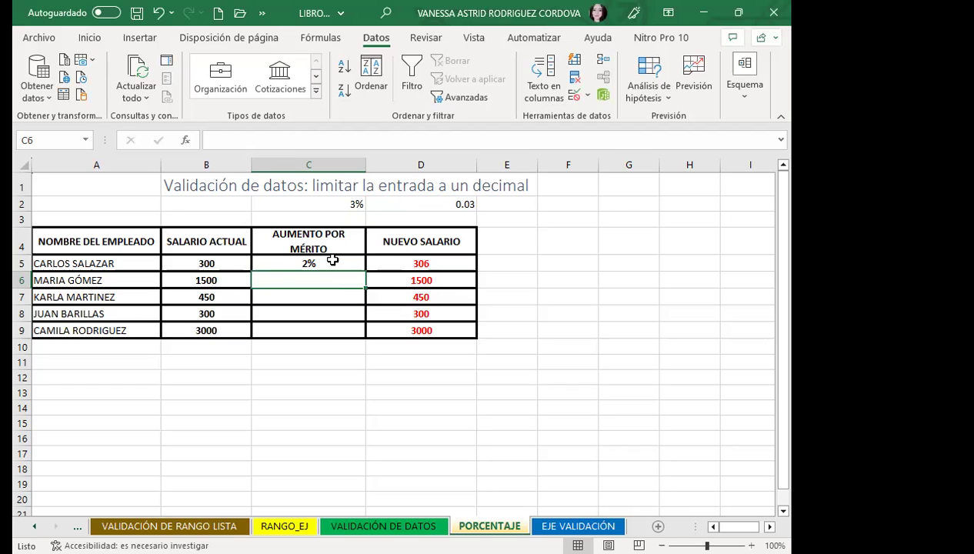
Test 0.04 in C6, see it rejected, and erase it
type("0.04")
key("Return")
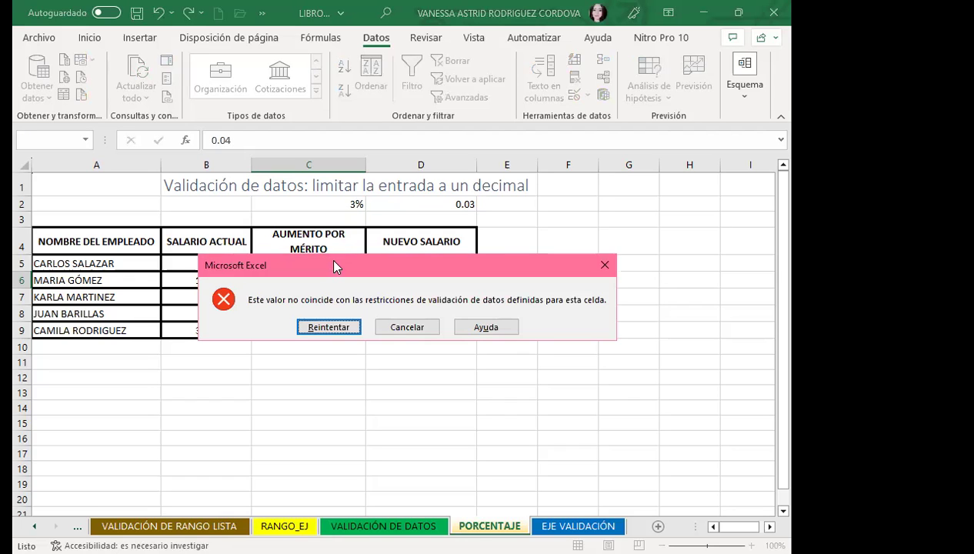
key("Return")
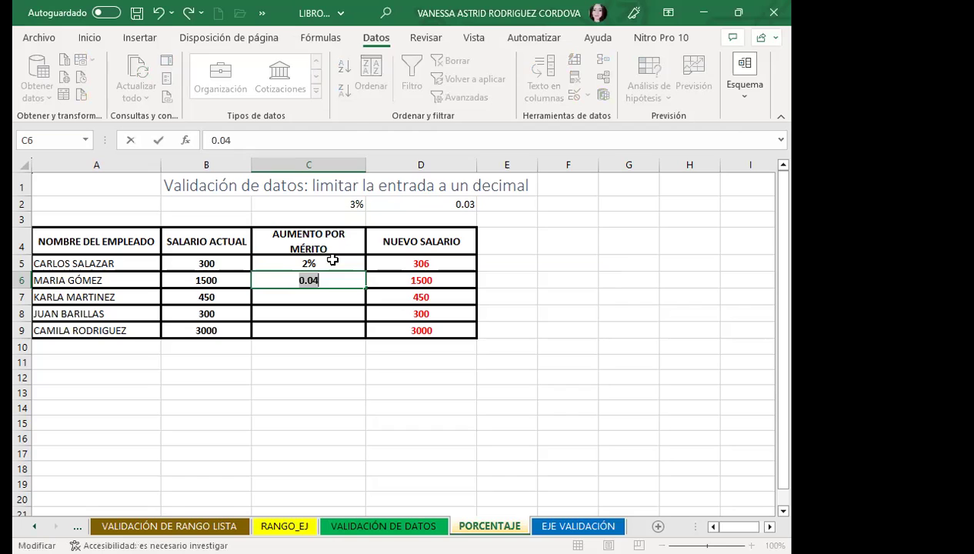
key("BackSpace")
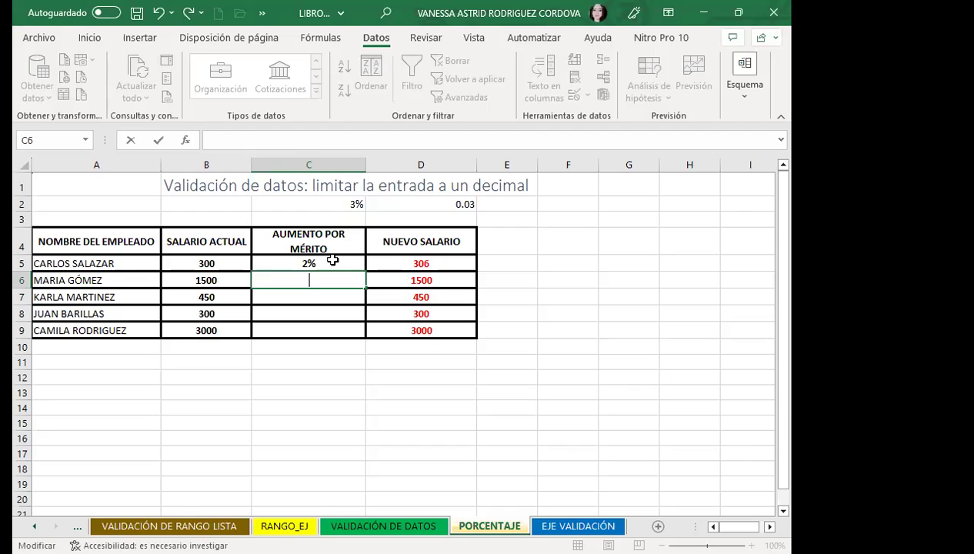
Leave C6 empty and switch to the EJE VALIDACIÓN sheet with its PROD 1–12 table
left_click(88, 38)
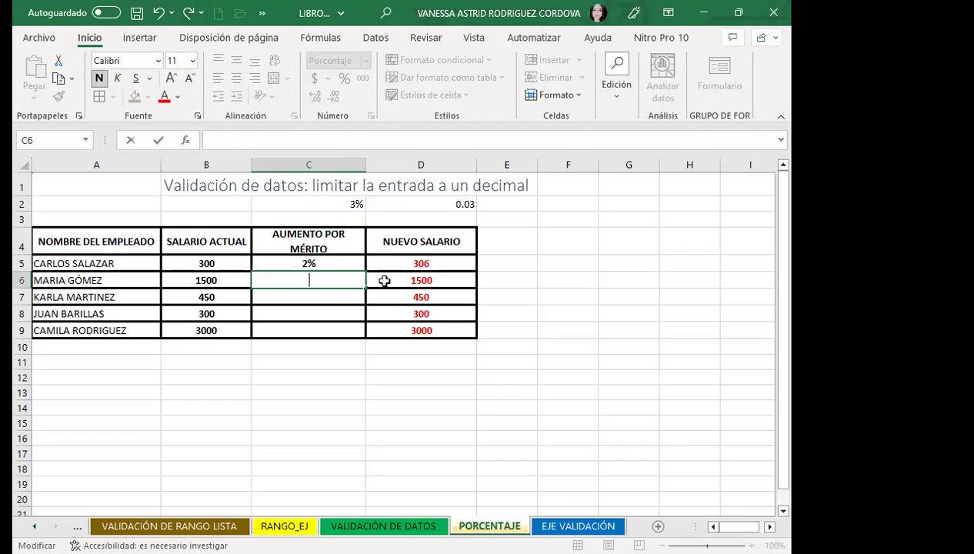
left_click(355, 299)
left_click(317, 331)
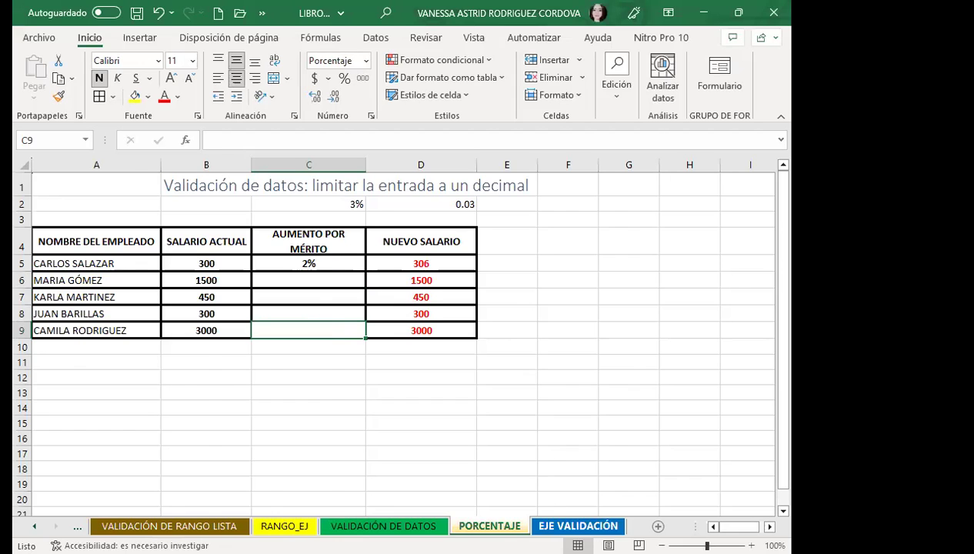
left_click(555, 523)
left_click(327, 381)
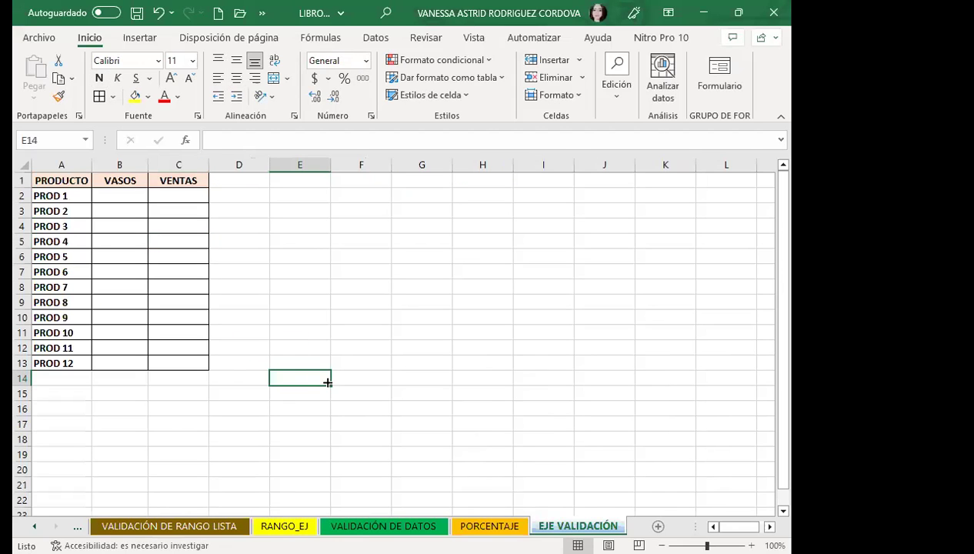
left_click(136, 224)
left_click(171, 196)
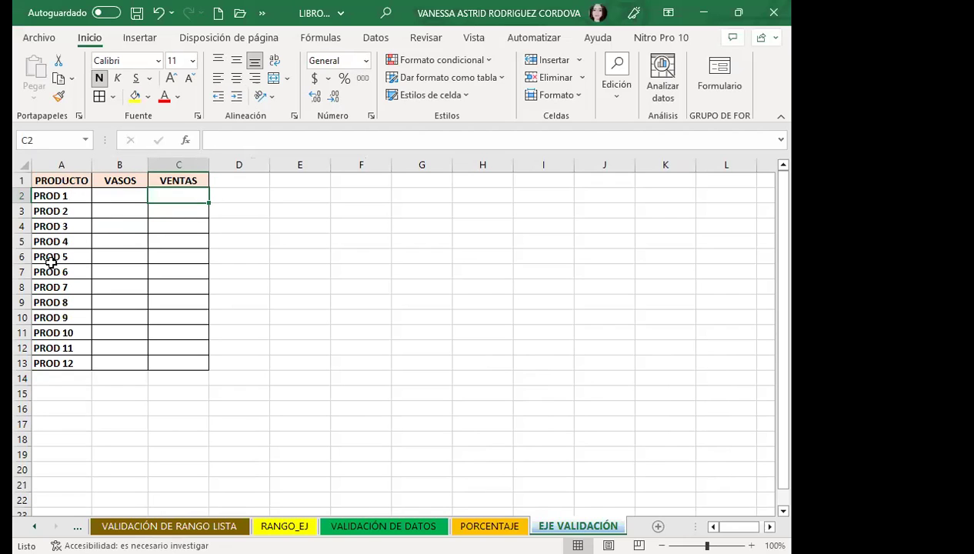
left_click(79, 362)
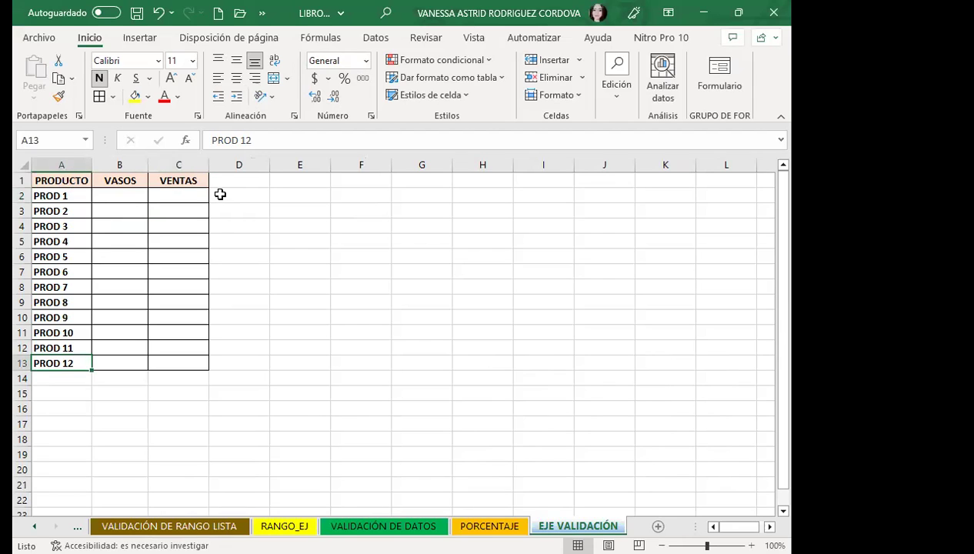
left_click(168, 195)
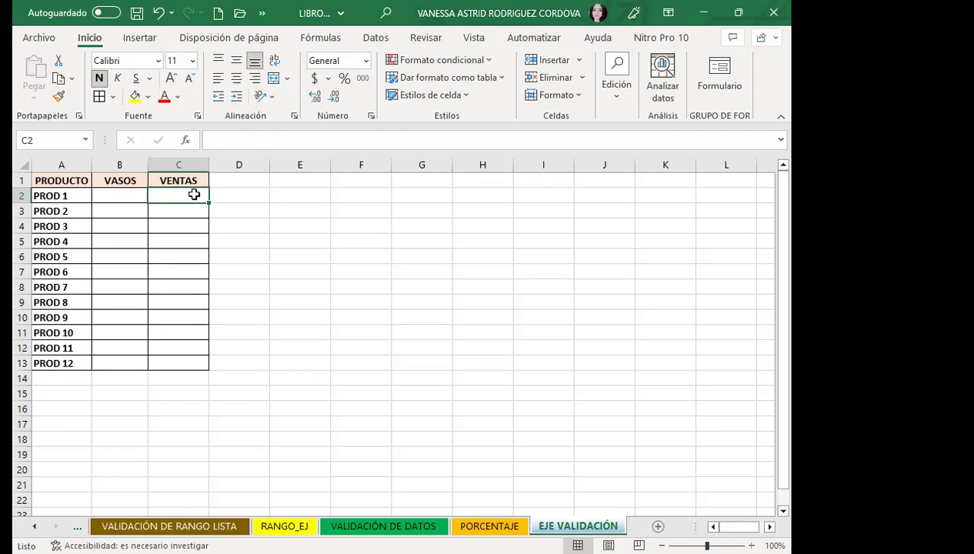
left_click_drag(187, 196, 178, 363)
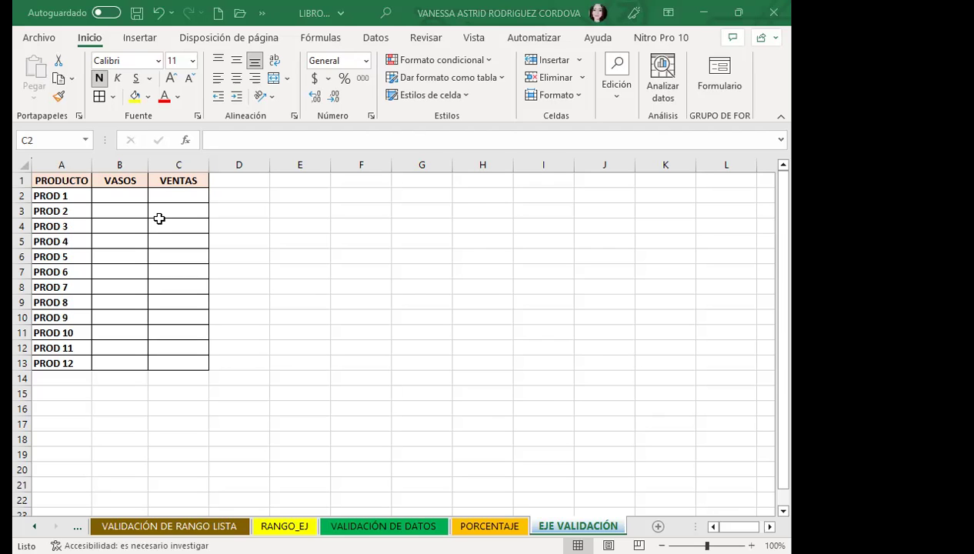
Select VENTAS cells C2:C13 and set their data validation to allow Personalizada
left_click_drag(178, 195, 177, 363)
left_click(376, 37)
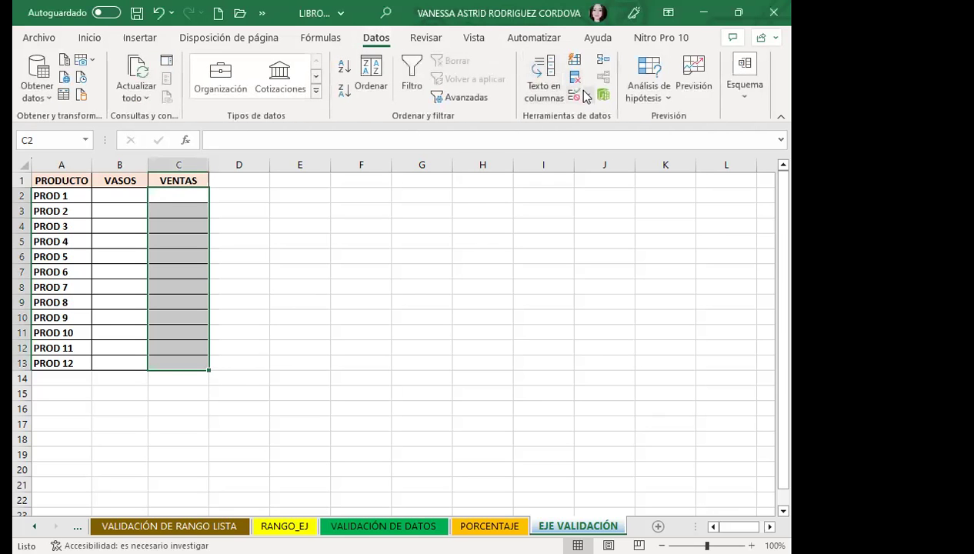
left_click(582, 95)
left_click(606, 117)
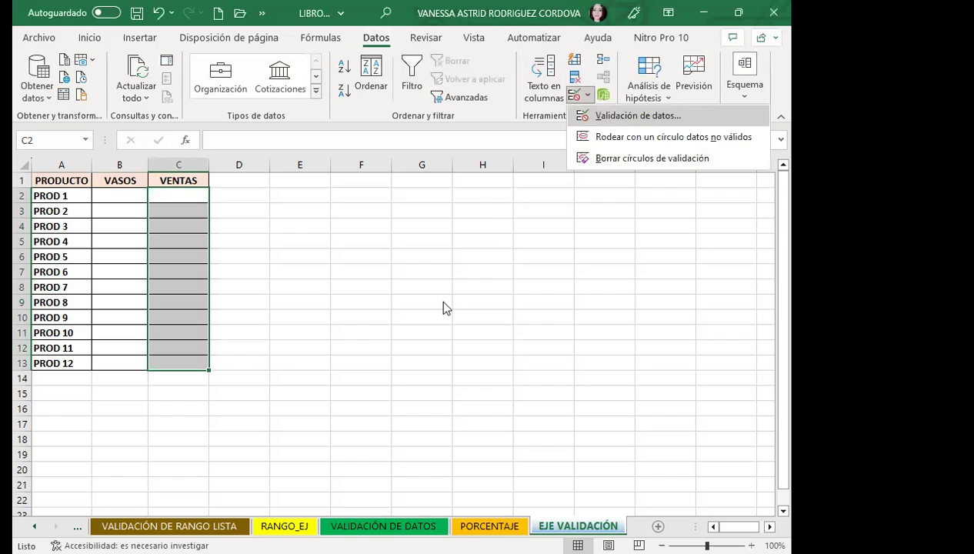
left_click(532, 232)
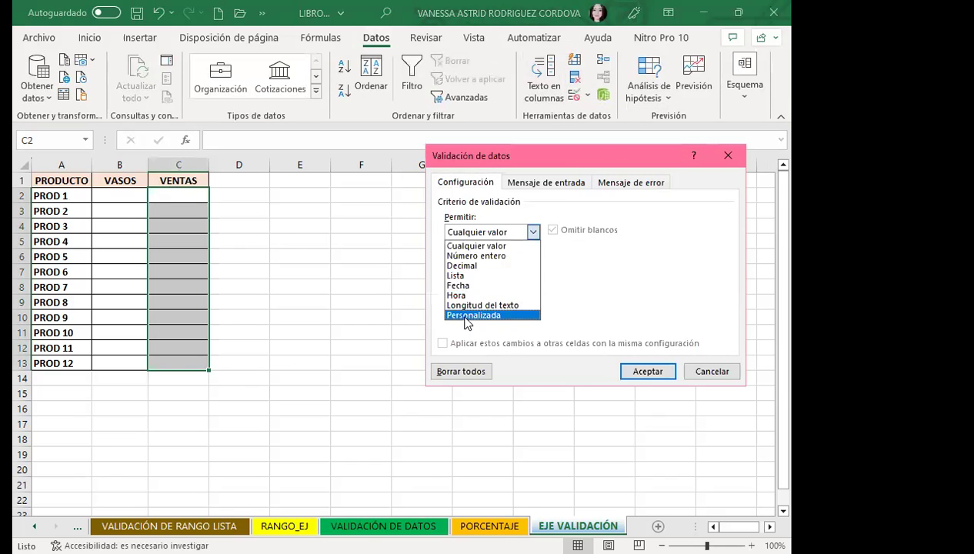
left_click(466, 317)
Enter the custom validation formula =B2>0 and apply it to C2:C13
left_click(468, 293)
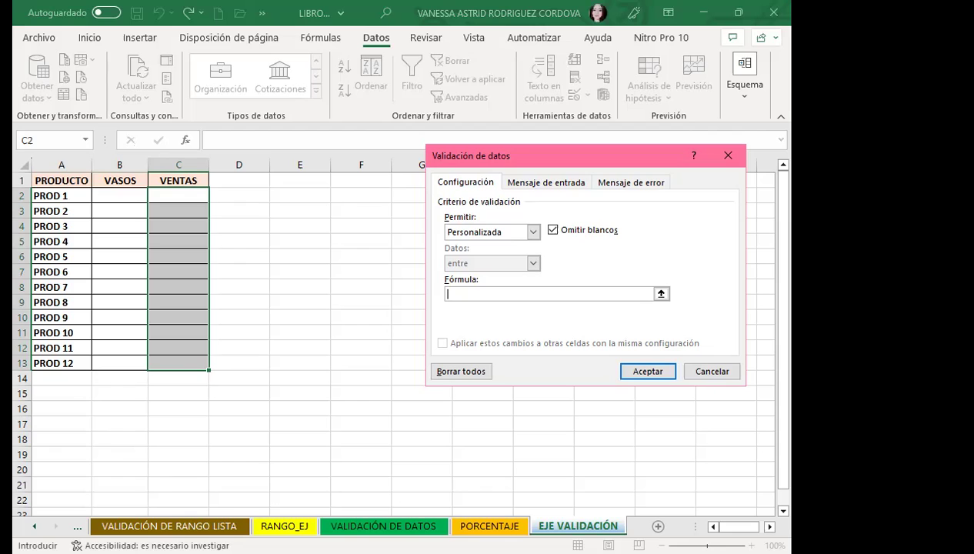
type("=")
left_click(121, 194)
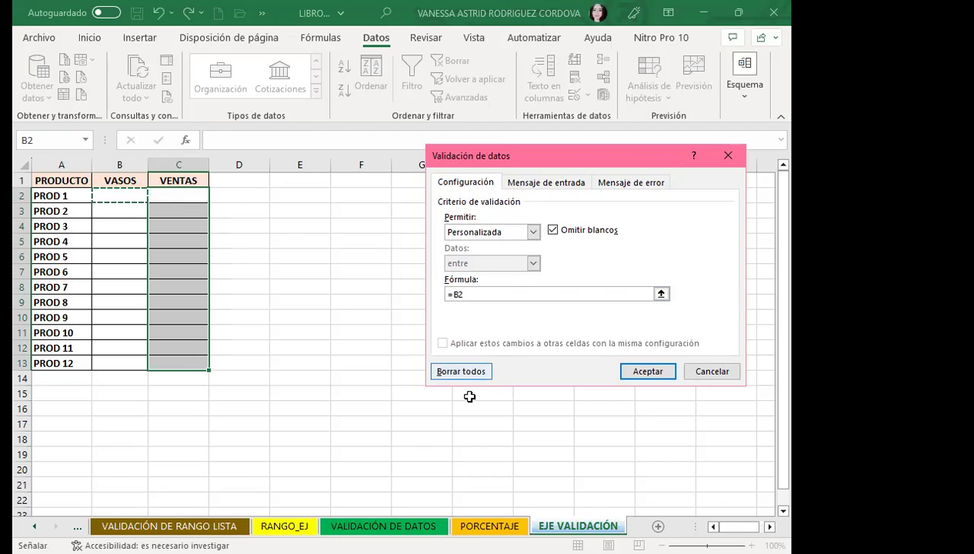
type(">")
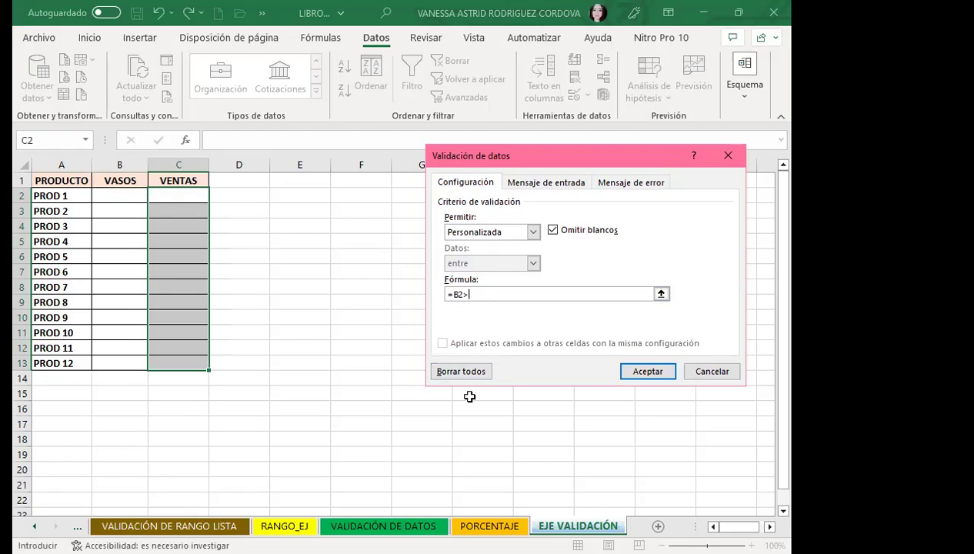
type("0")
key("Return")
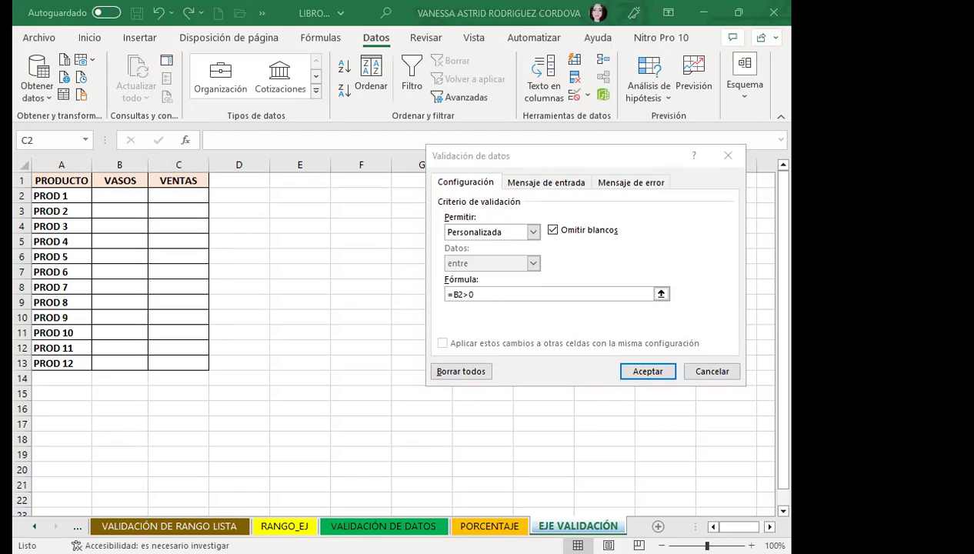
left_click(517, 366)
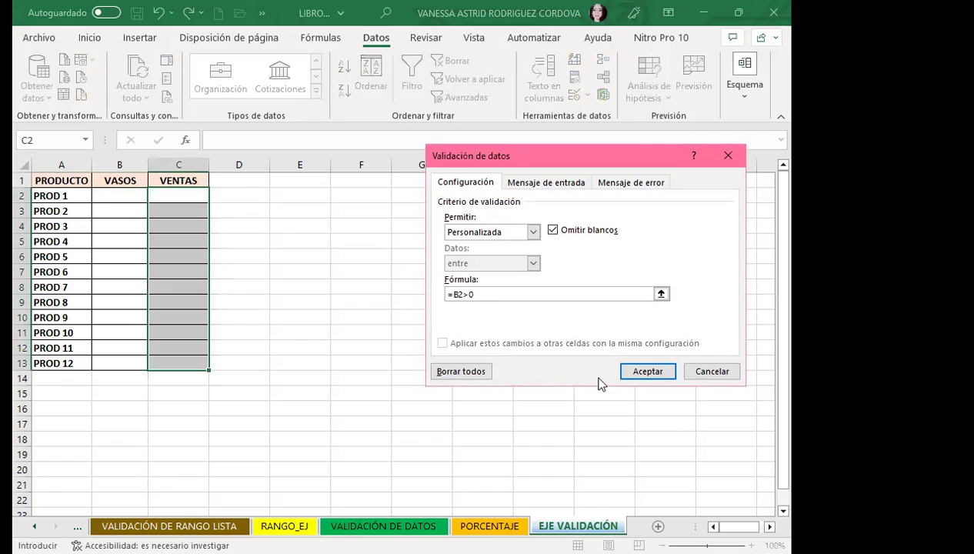
left_click(649, 371)
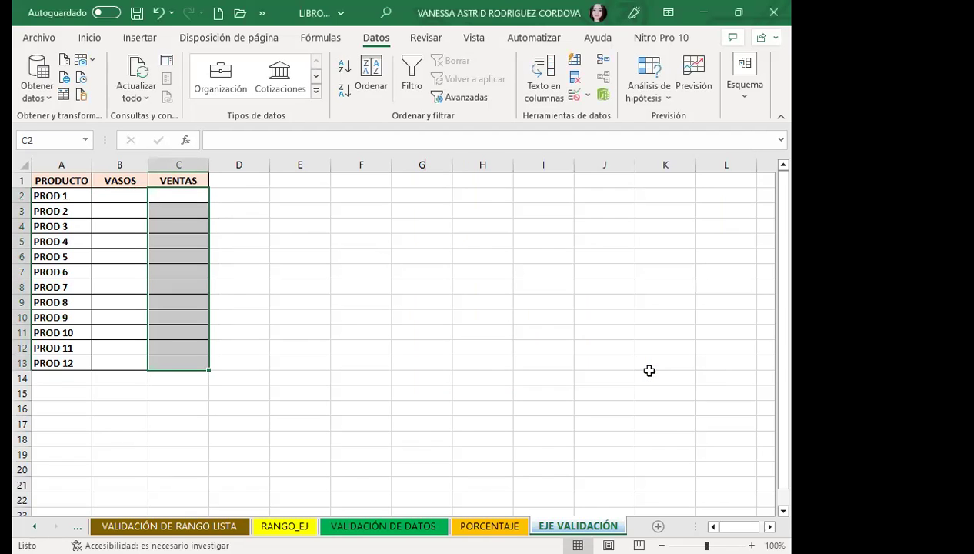
left_click(186, 192)
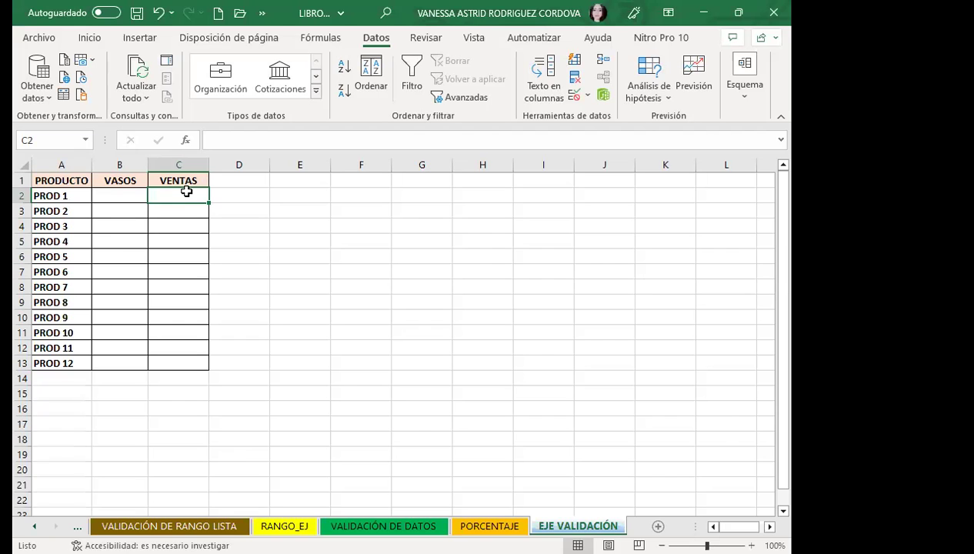
Enter 100 in C2 and make VASOS values B2:B13 red to reveal them
type("100")
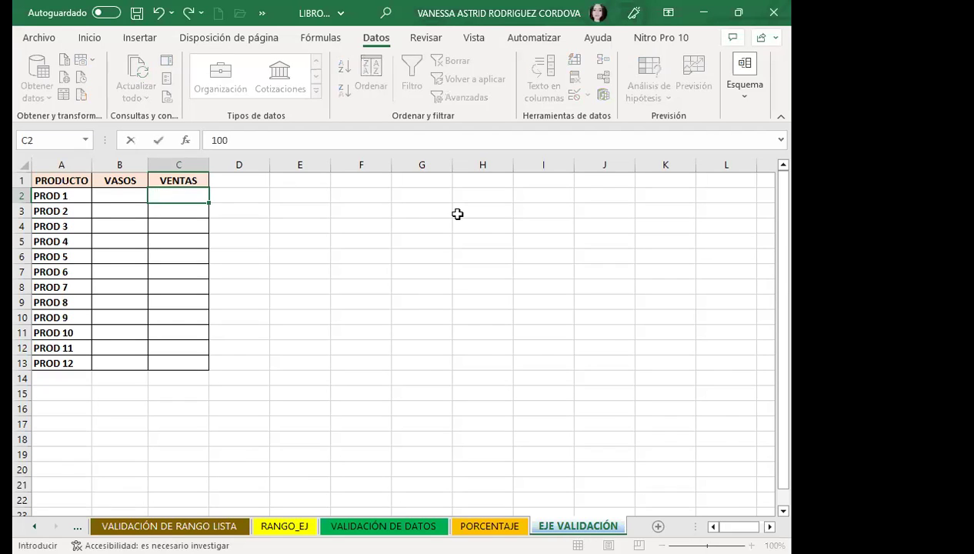
key("Return")
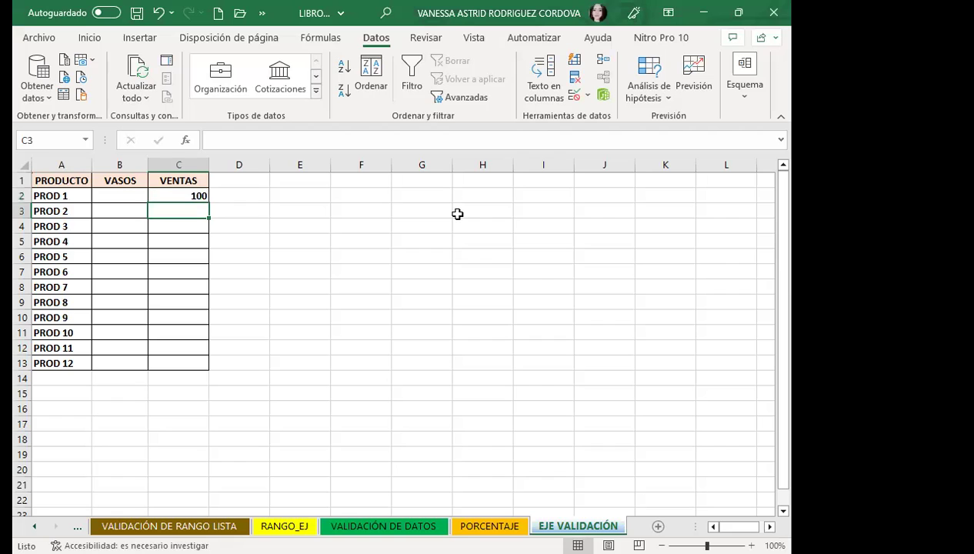
left_click_drag(119, 197, 114, 363)
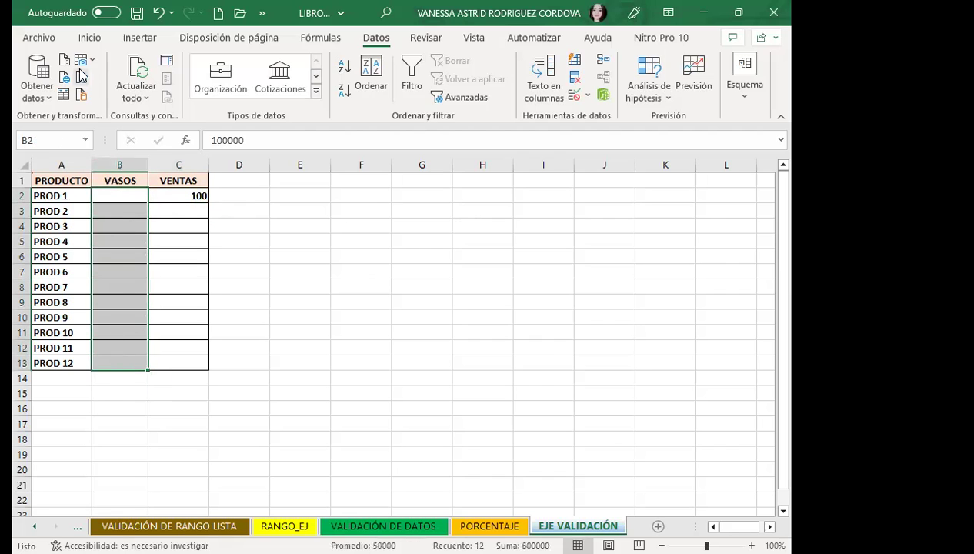
left_click(89, 38)
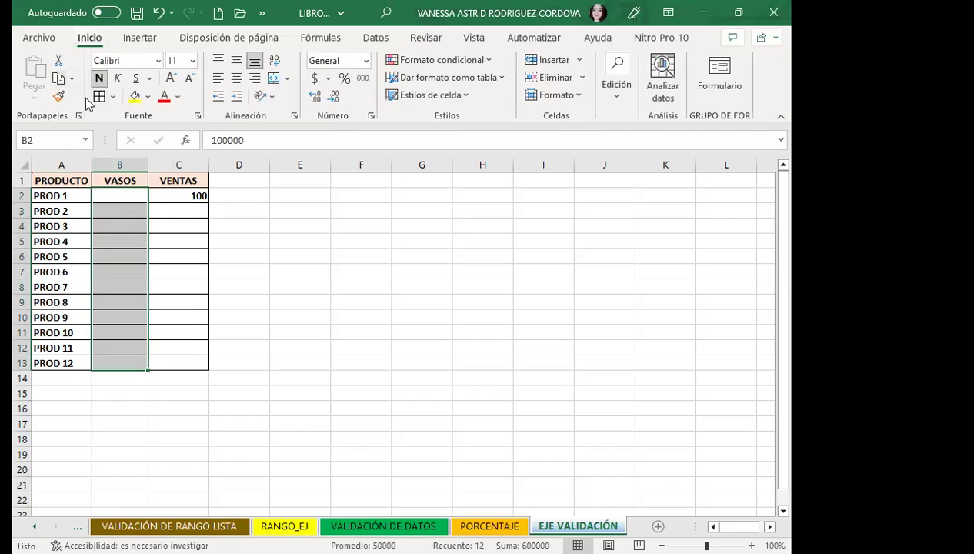
left_click(135, 98)
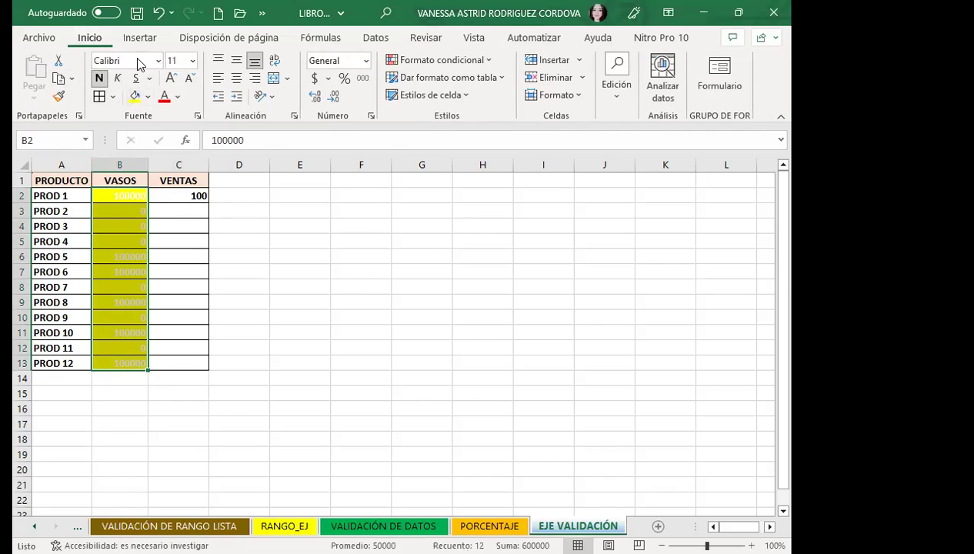
left_click(158, 13)
left_click(163, 96)
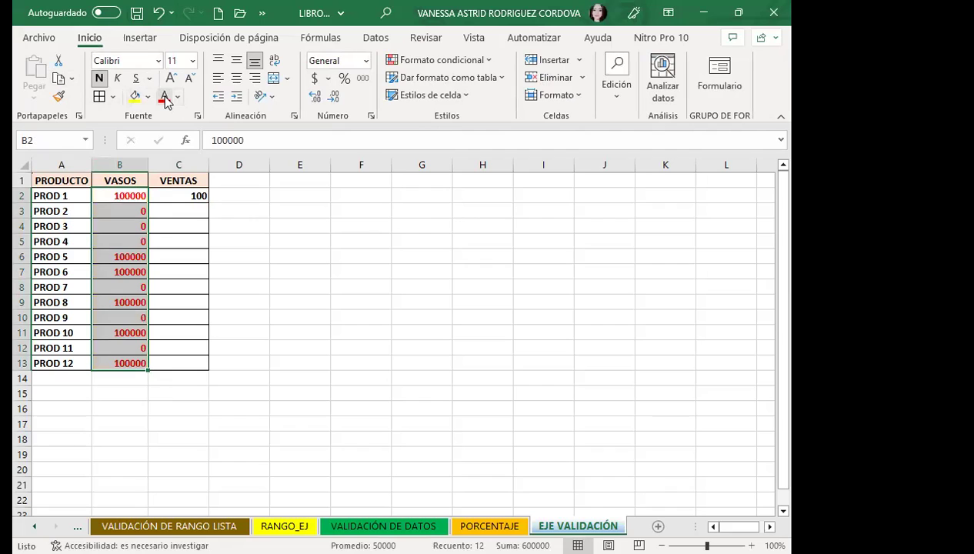
left_click(177, 205)
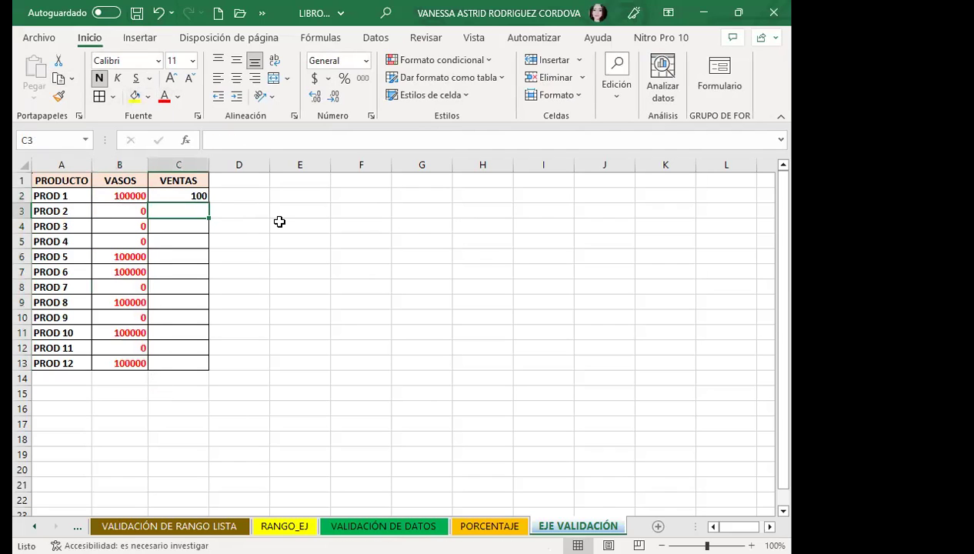
type("20")
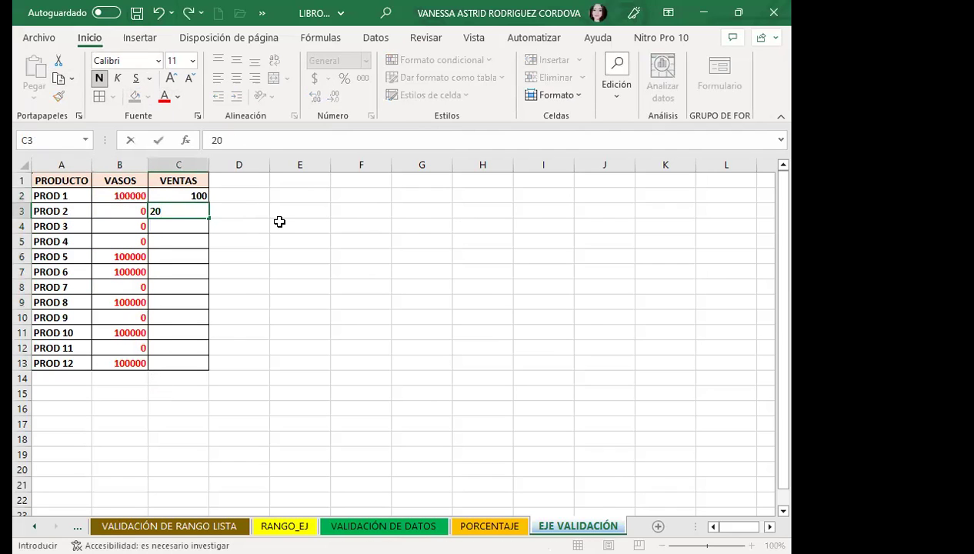
key("Return")
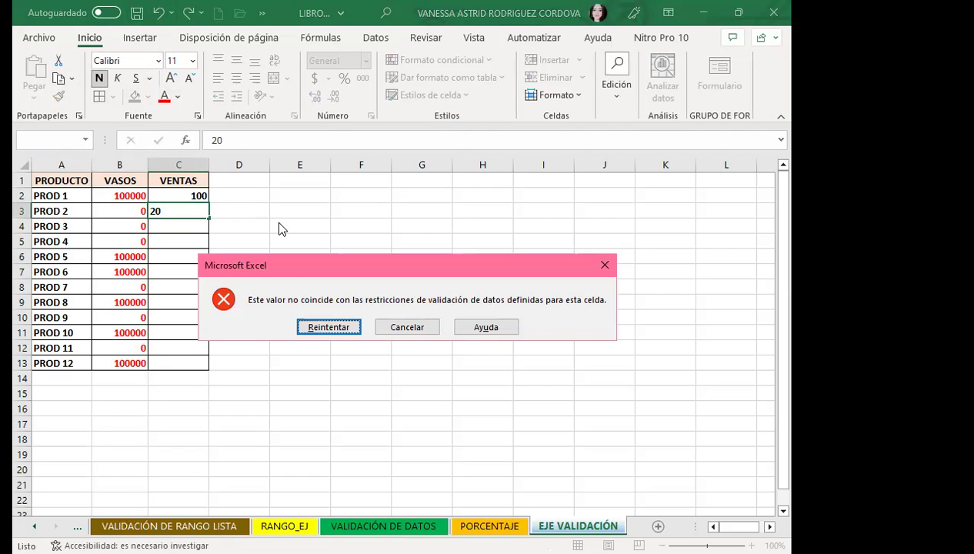
left_click(414, 328)
left_click_drag(176, 197, 179, 362)
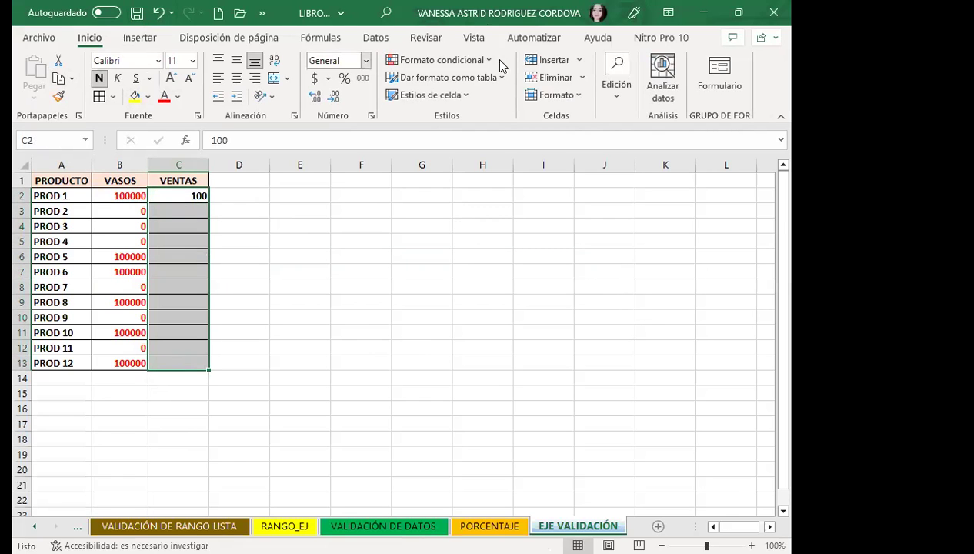
Give the C2:C13 validation a NO SE PUEDE error alert saying the product arrives within 15 days
left_click(376, 39)
left_click(575, 95)
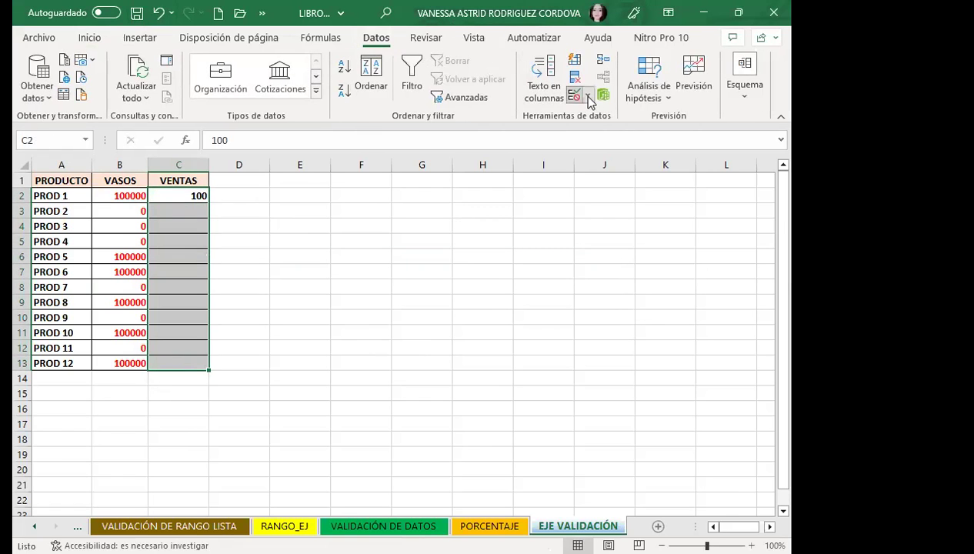
left_click(615, 182)
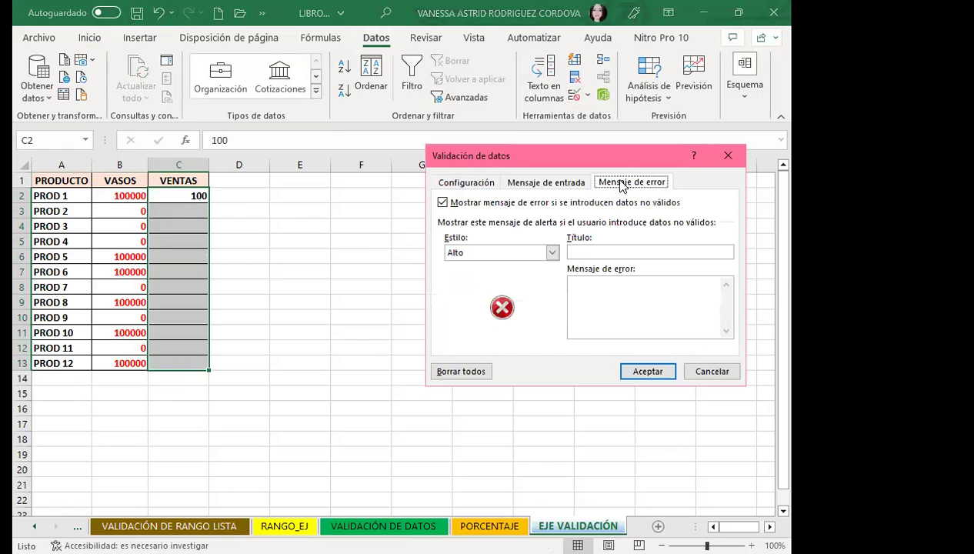
left_click(583, 251)
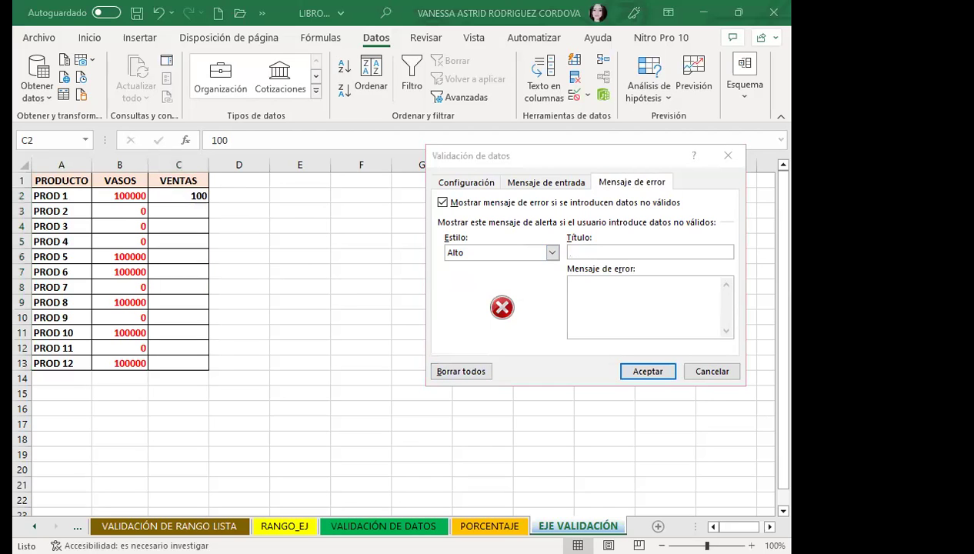
type("NO SE PUEDE")
left_click(587, 300)
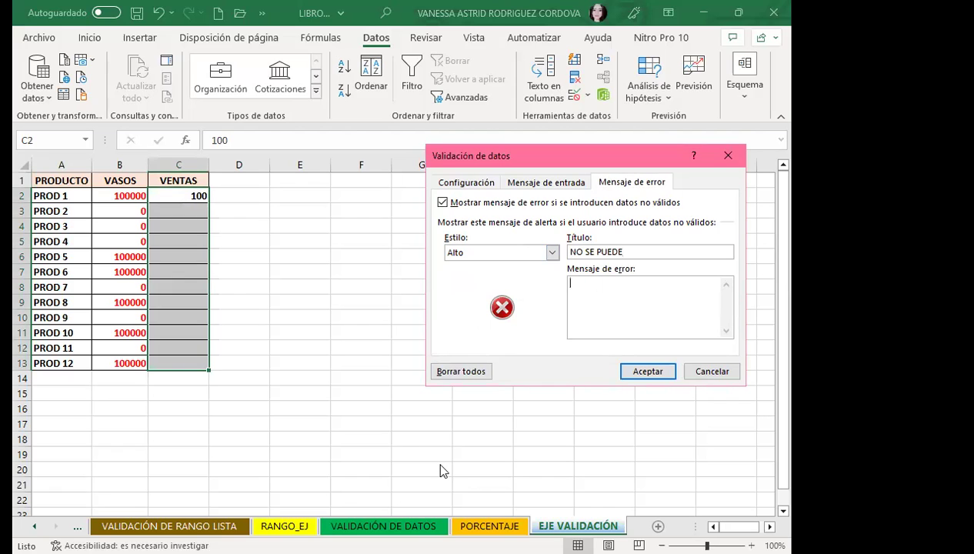
left_click(215, 379)
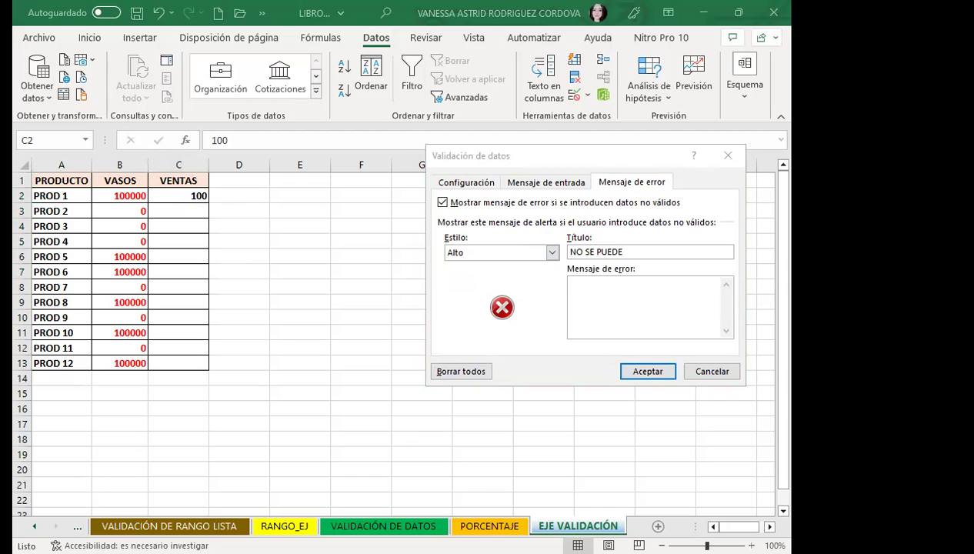
left_click(614, 285)
type("NO SE TIENE EXISTENCIA DE ESTE PRODUCTO, VIENE DENTRO DE 15 DÍAS")
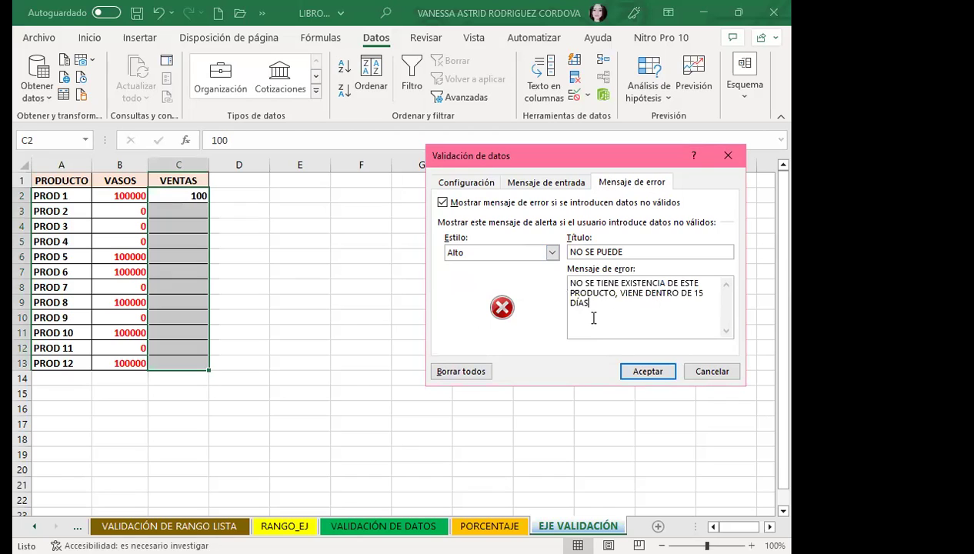
left_click(647, 371)
Enter 20 for PROD 2 in C3 to trigger the new error alert
left_click(164, 209)
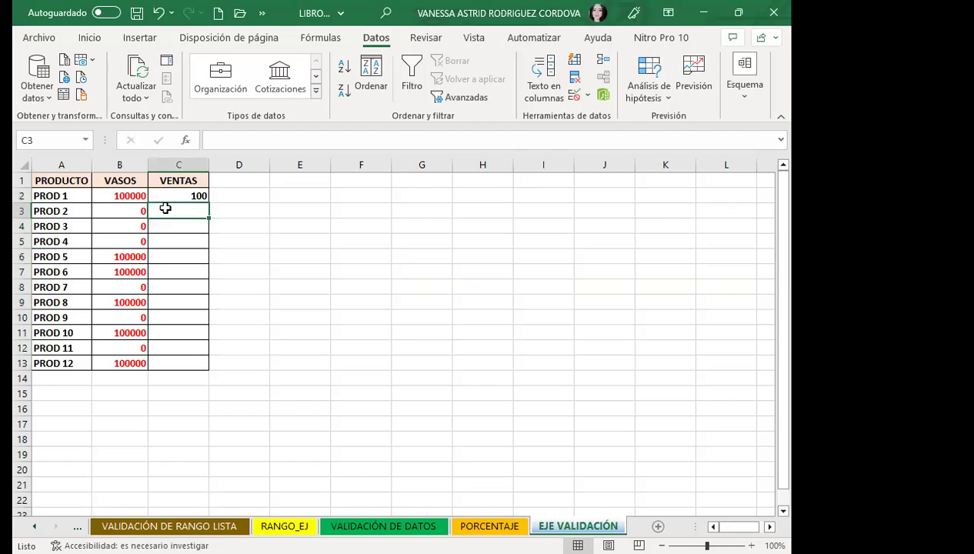
type("20")
key("Return")
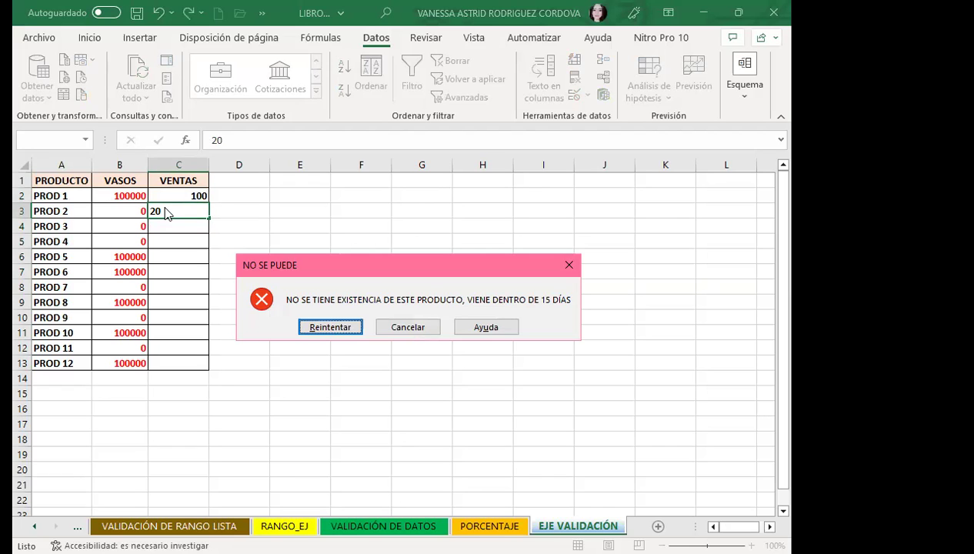
Cancel the rejected entry, then give PROD 2 100 VASOS and a sale of 20
left_click(410, 328)
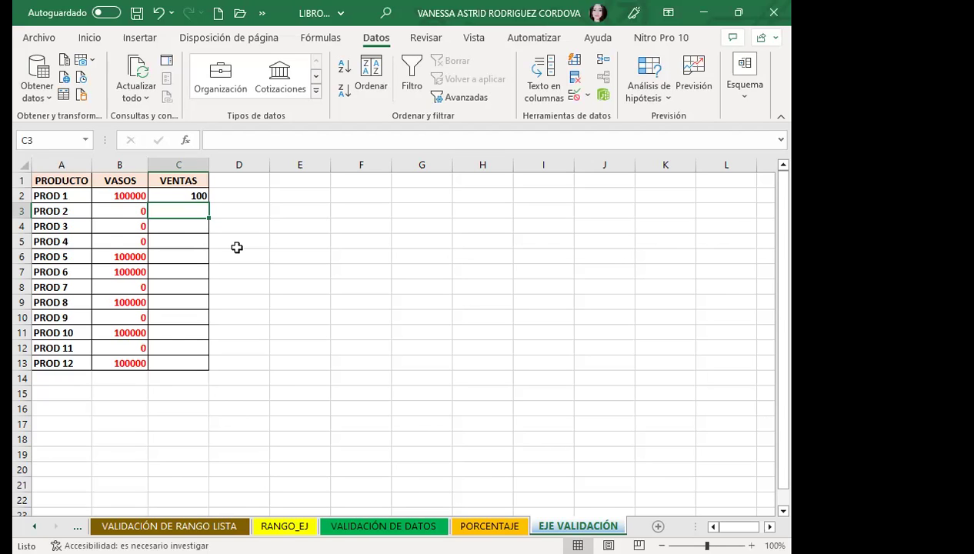
left_click(133, 207)
type("1")
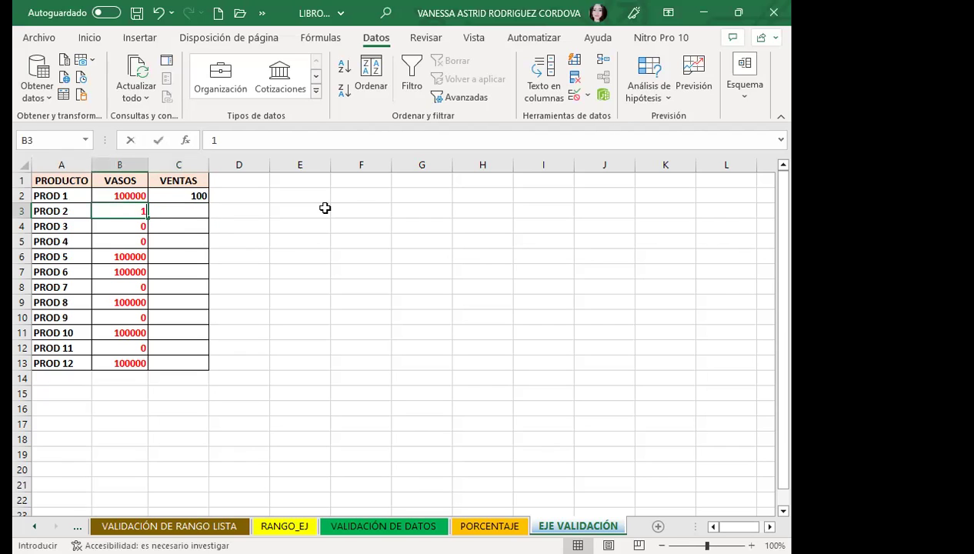
type("00")
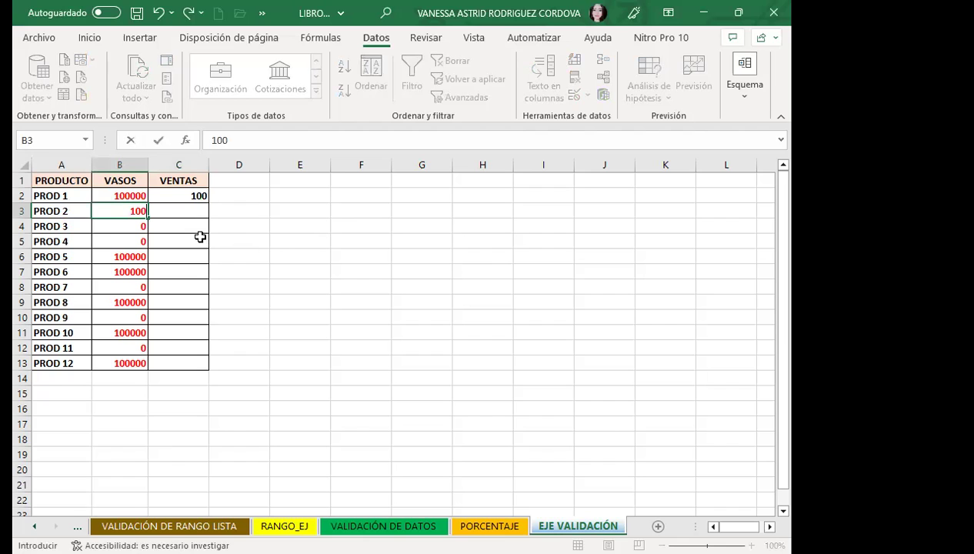
left_click(188, 215)
type("20")
key("Return")
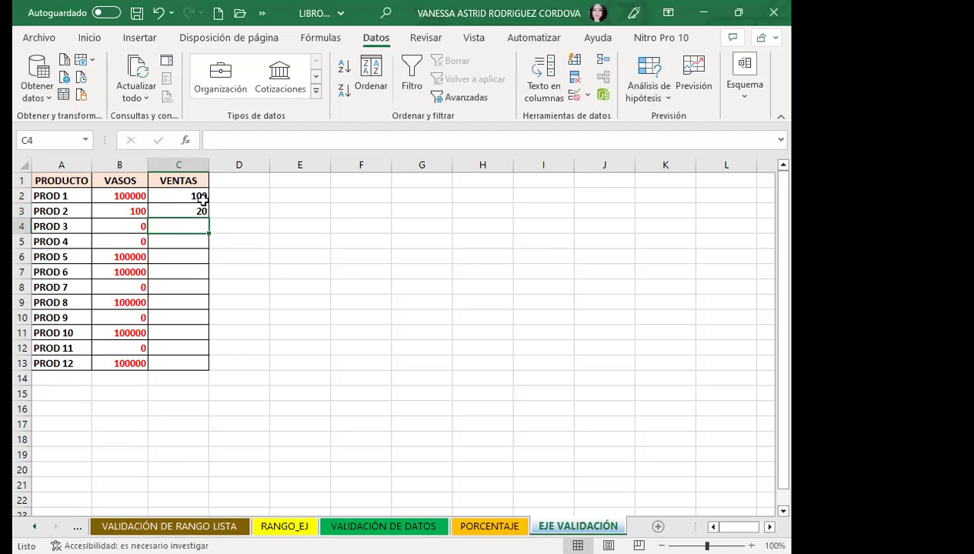
Try a sale of 20 for PROD 3 and dismiss the resulting error
type("20")
left_click(201, 199)
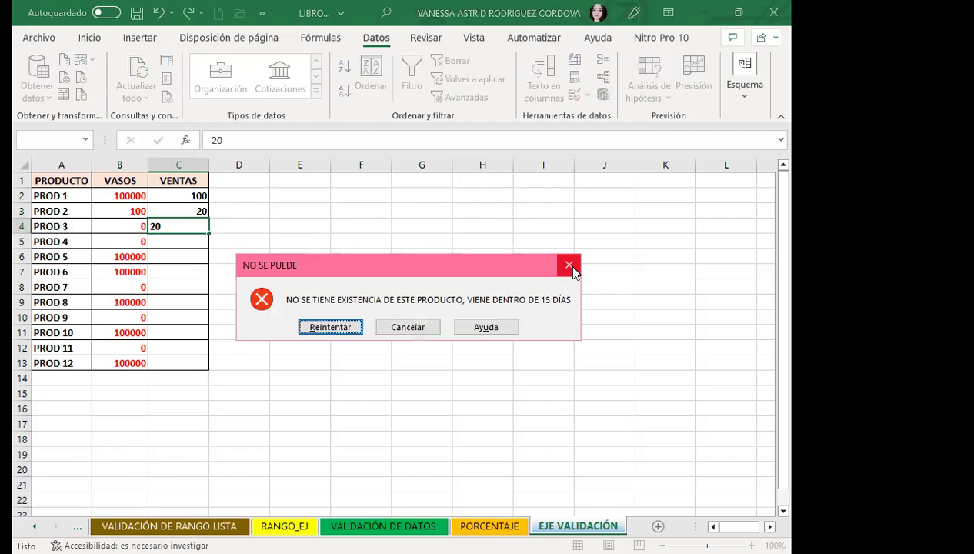
key("Escape")
left_click(180, 344)
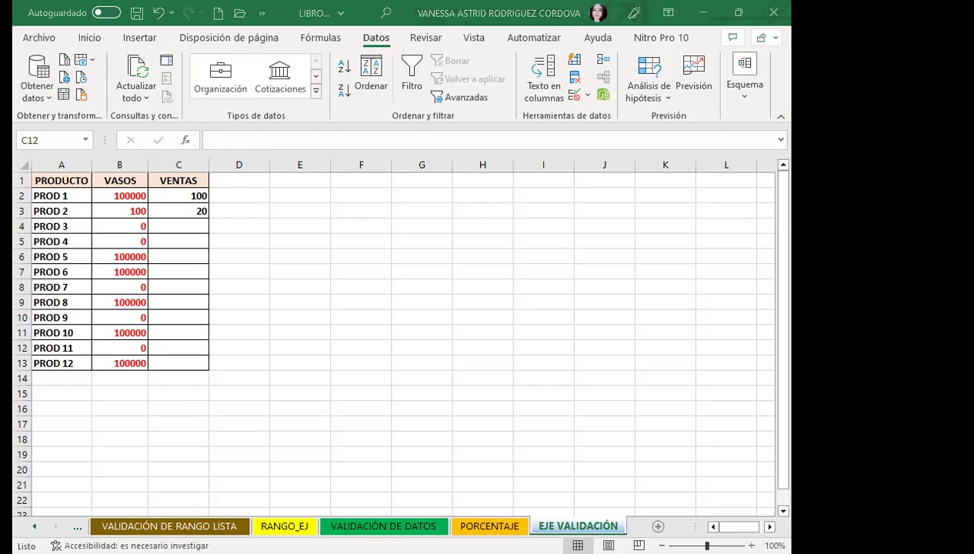
Switch to the VALIDACIÓN sheet showing the sellers' payment table
left_click(132, 435)
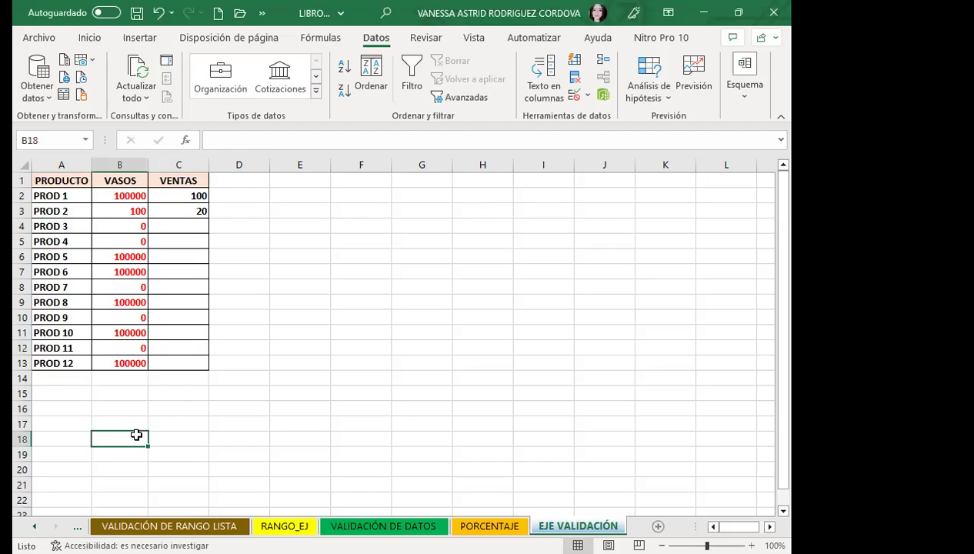
left_click(515, 376)
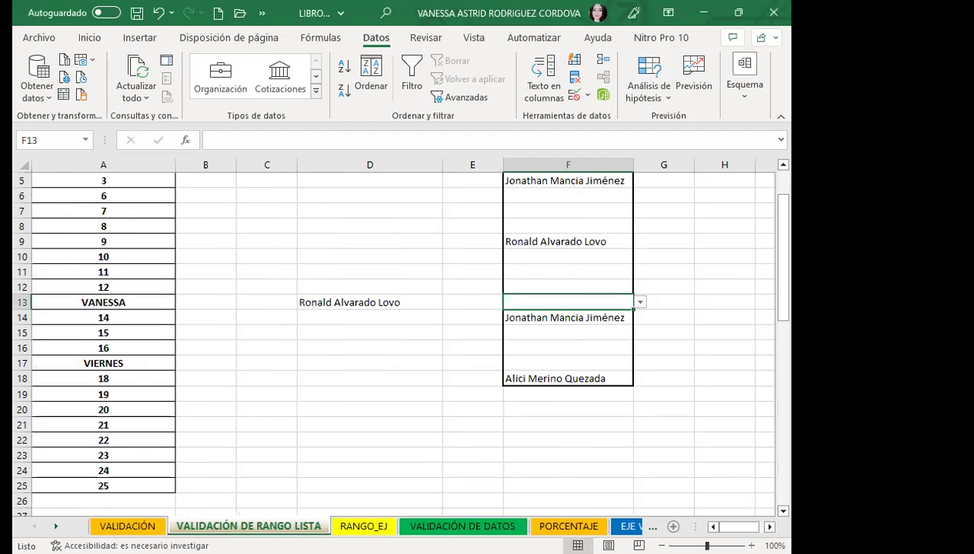
left_click(128, 526)
left_click(391, 408)
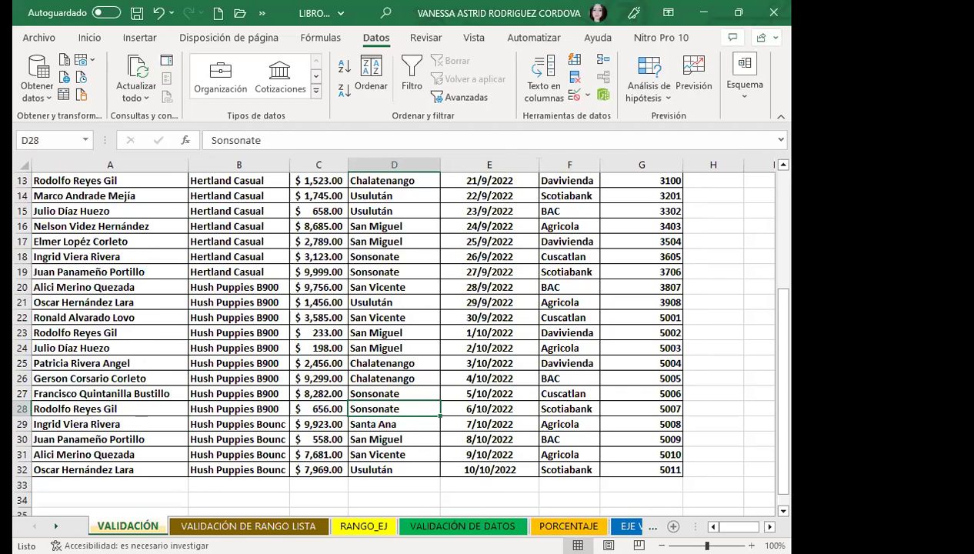
scroll(504, 247, "up", 4)
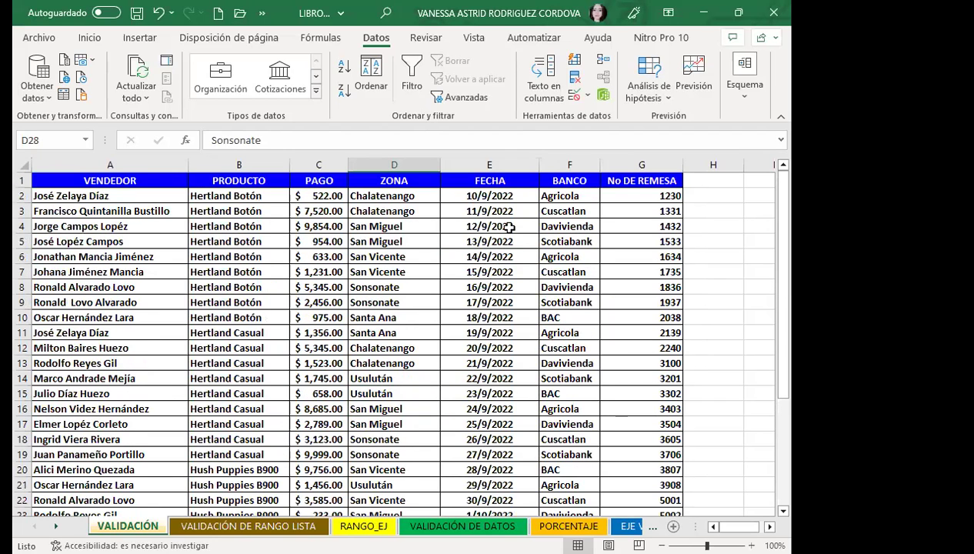
left_click(504, 226)
left_click(509, 194)
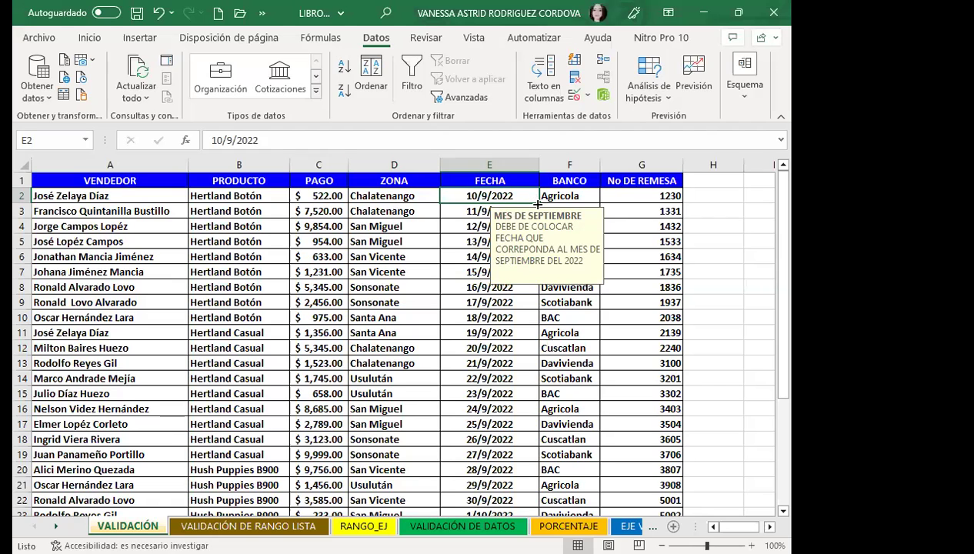
left_click_drag(539, 203, 492, 489)
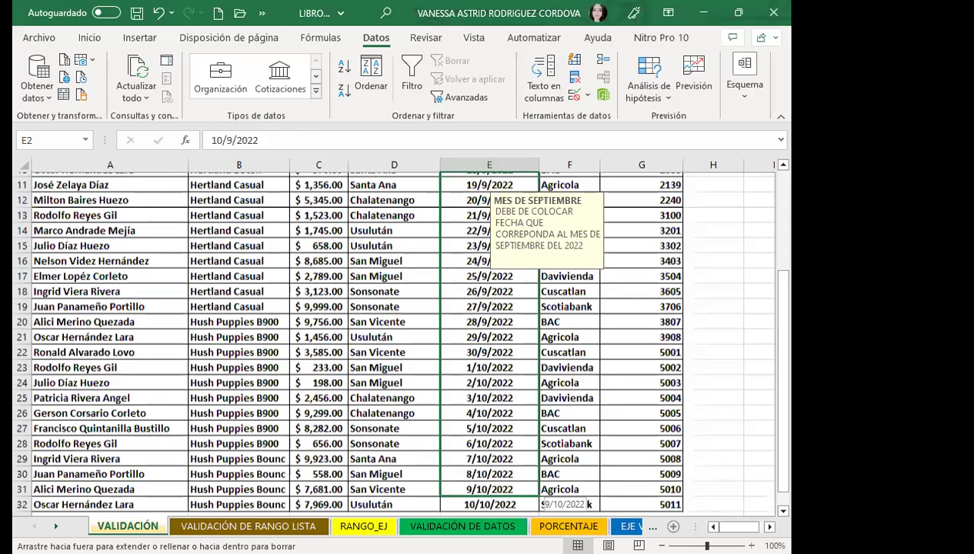
left_click(492, 490)
scroll(515, 454, "down", 1)
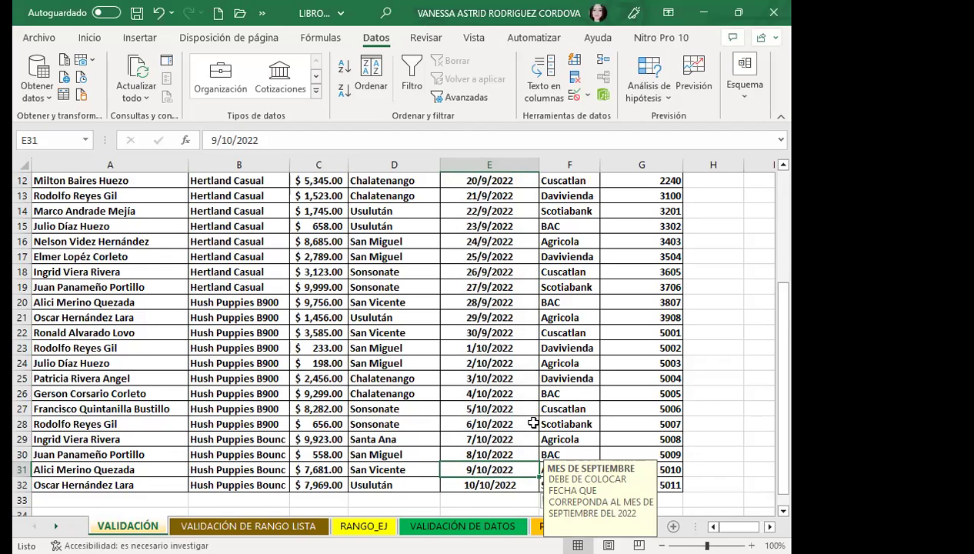
left_click(487, 344)
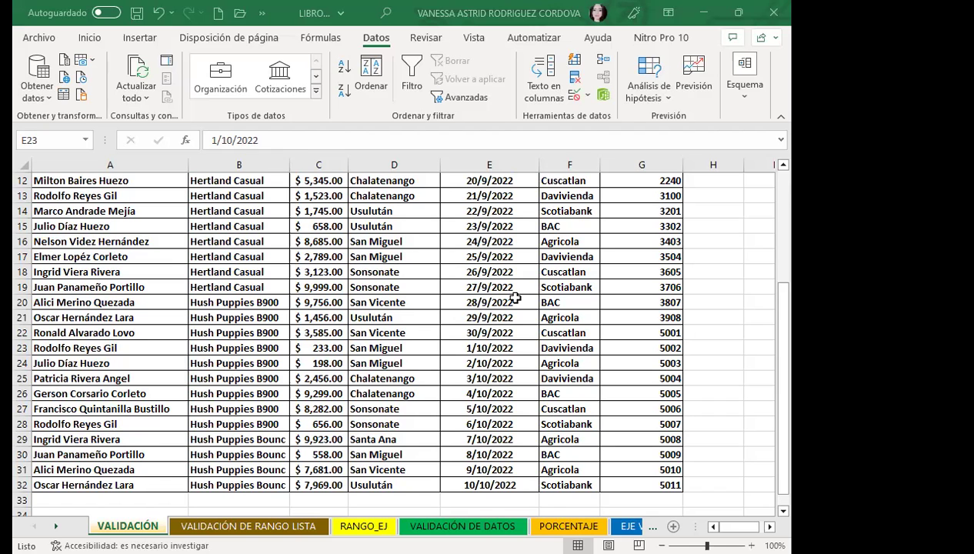
scroll(514, 298, "up", 4)
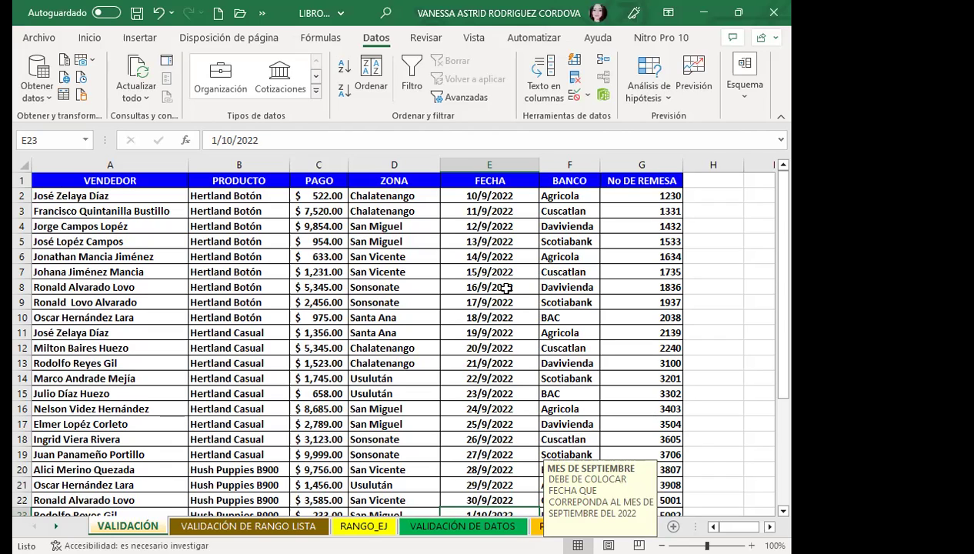
left_click(514, 272)
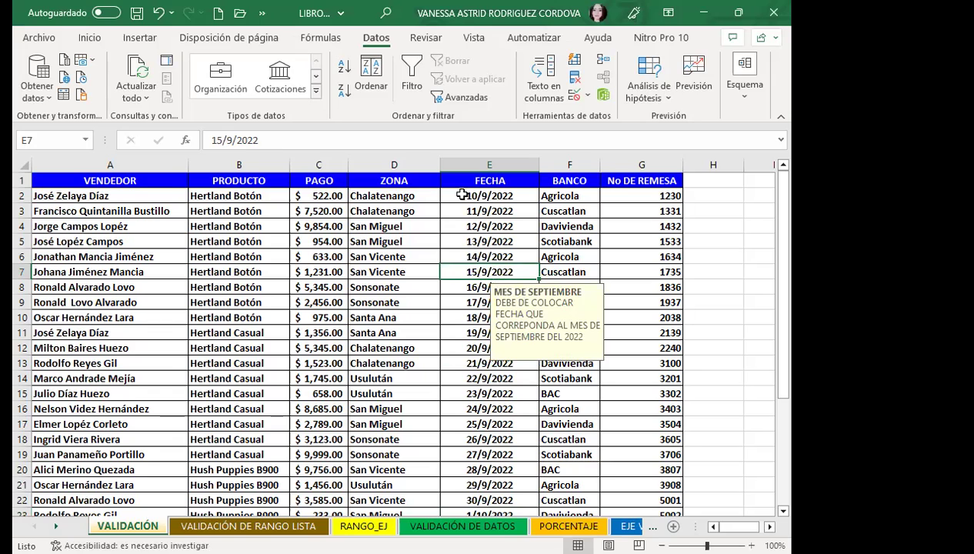
left_click(125, 199)
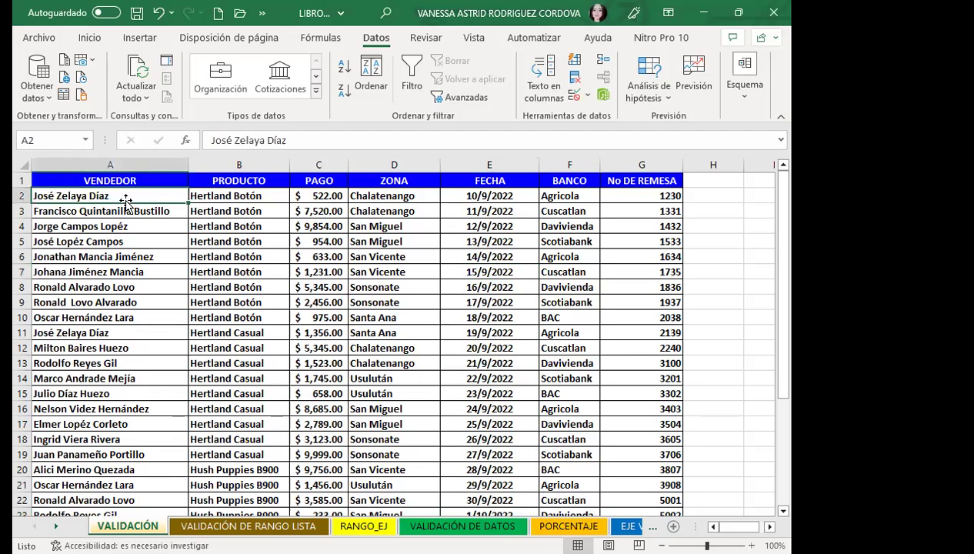
left_click(517, 195)
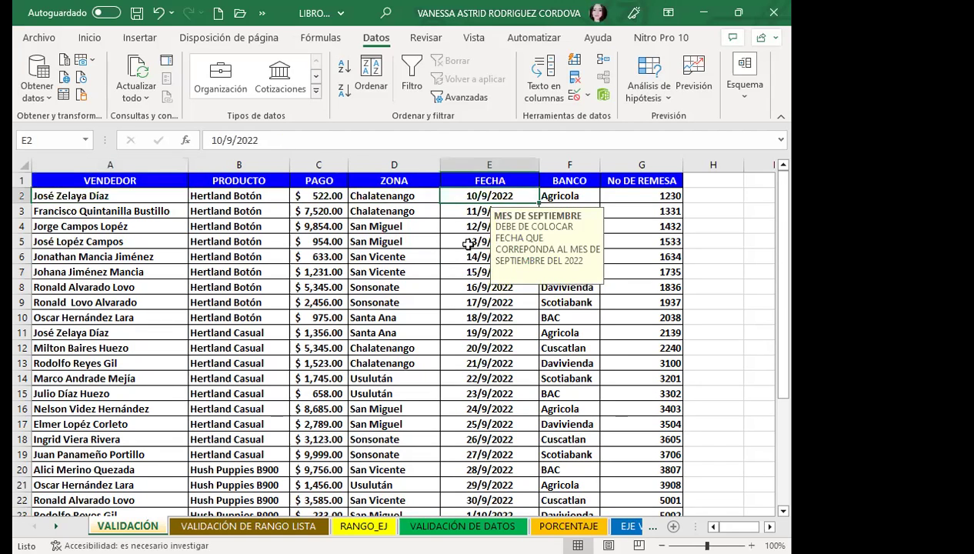
left_click(463, 300)
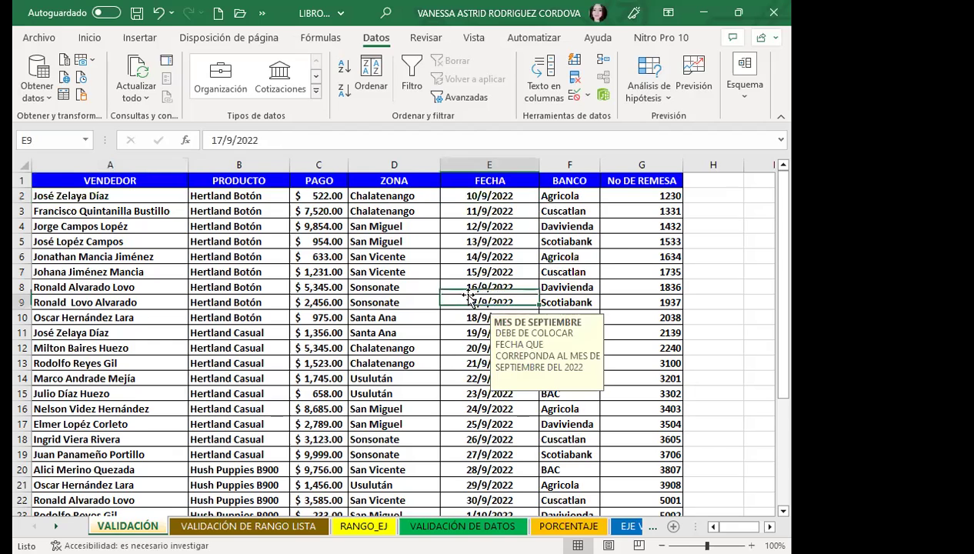
left_click(460, 387)
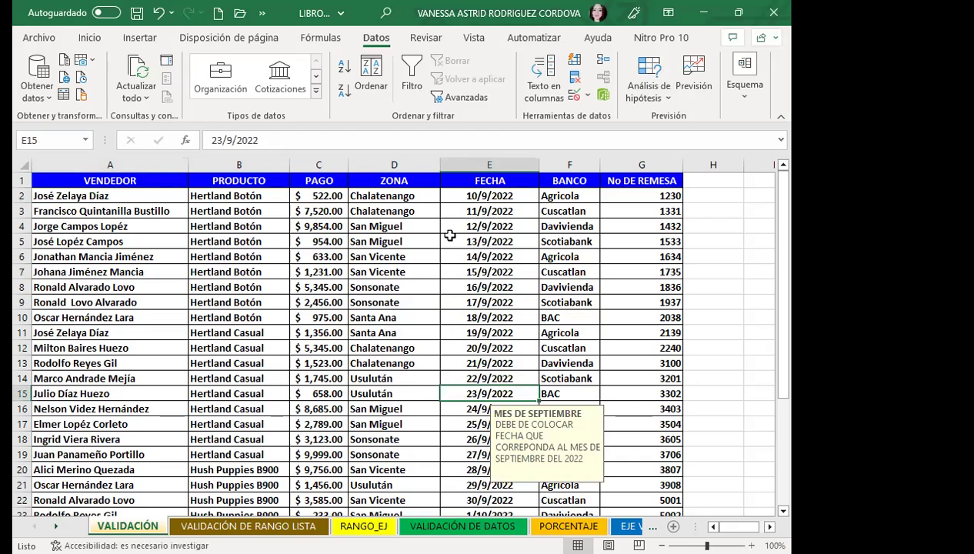
left_click(456, 227)
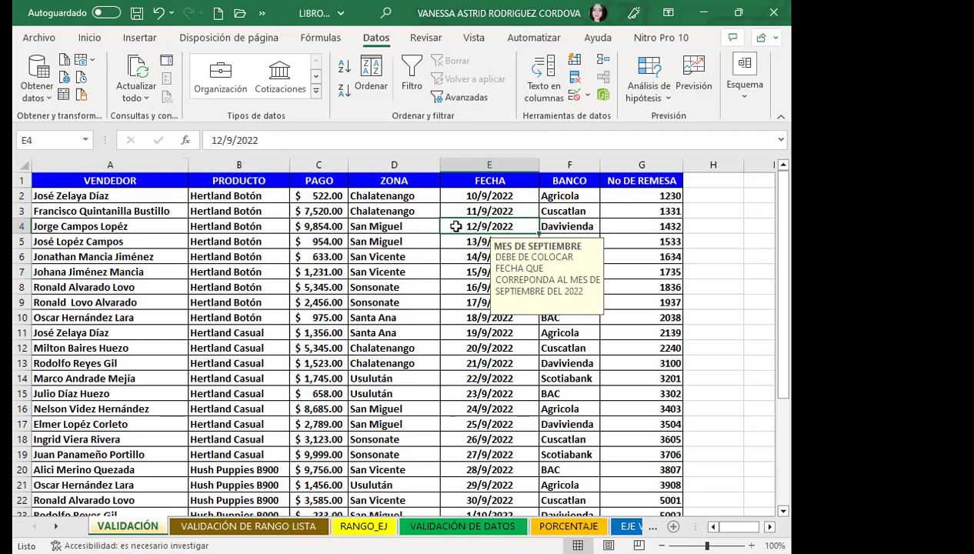
scroll(454, 303, "down", 5)
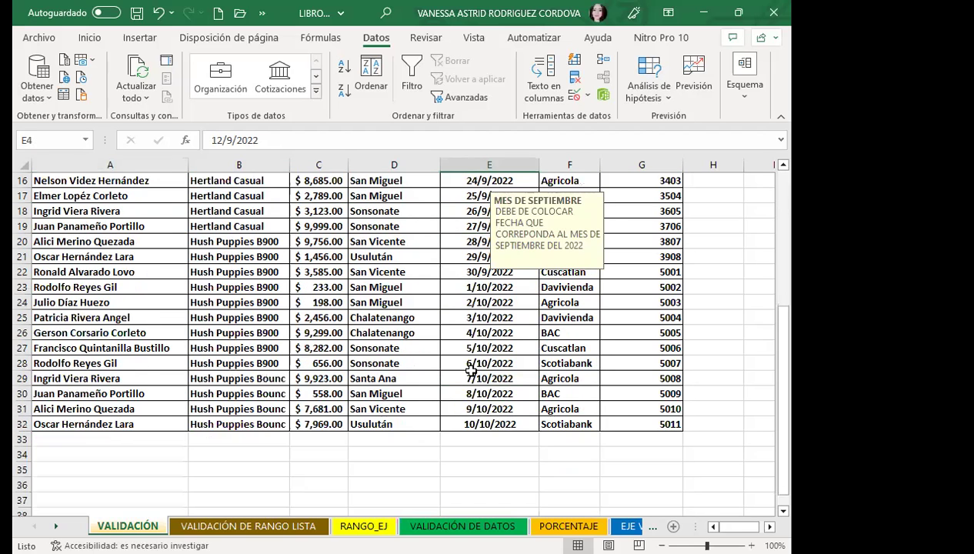
left_click(463, 287)
left_click(513, 259)
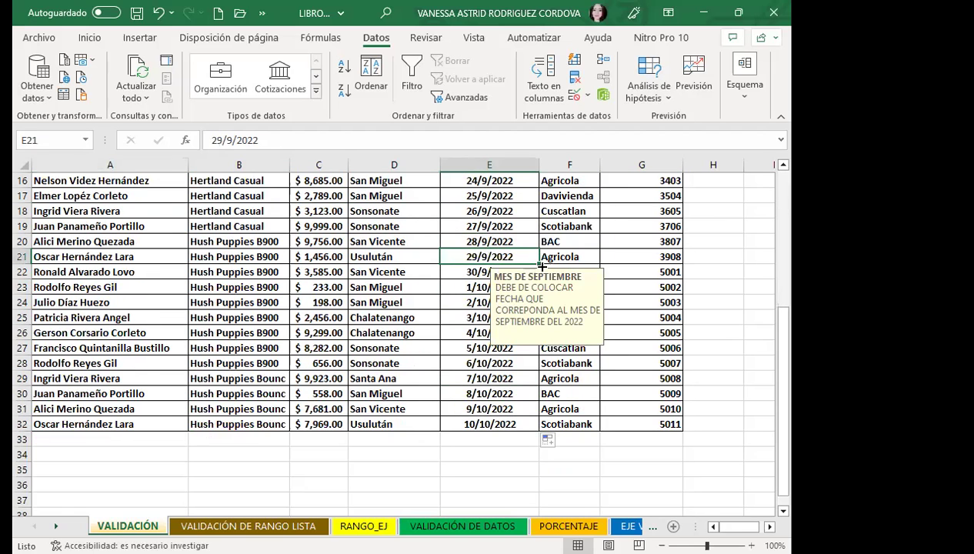
left_click(496, 356, "shift")
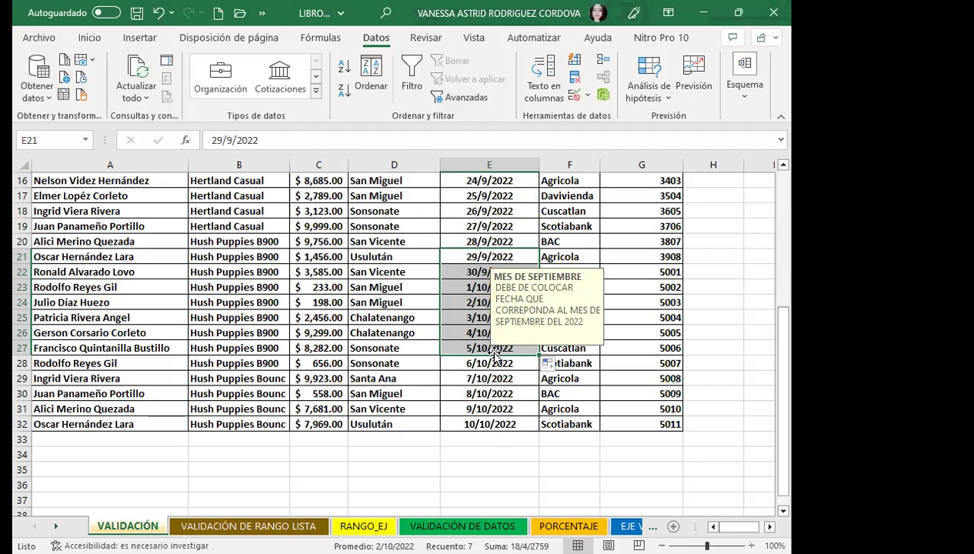
Clear all FECHA dates, first E19:E32 and then E2:E18
left_click(473, 287)
left_click_drag(473, 226, 469, 424)
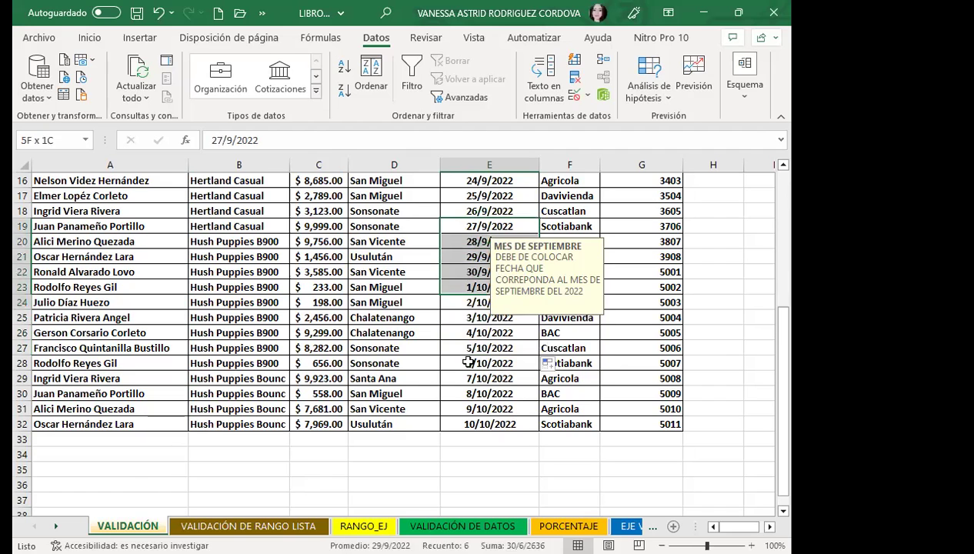
key("Delete")
scroll(470, 338, "up", 4)
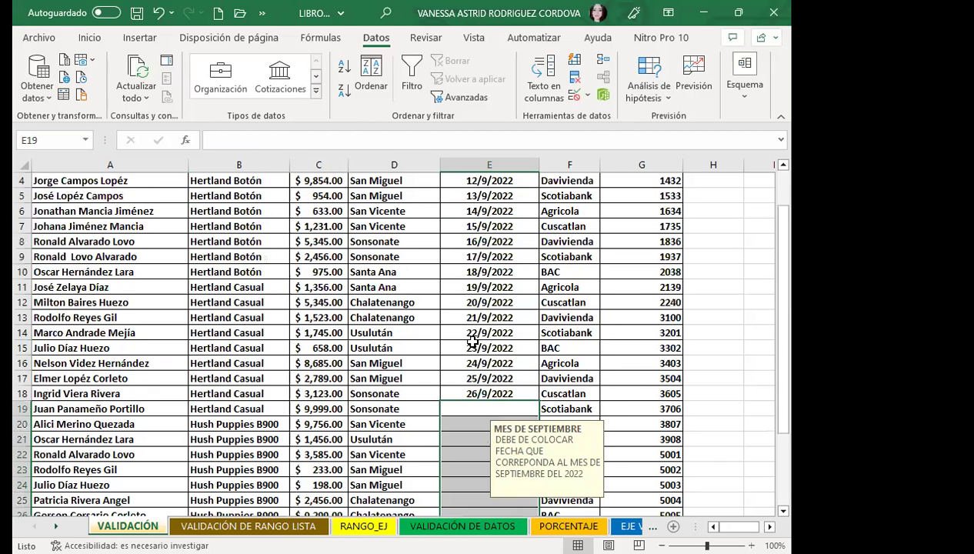
left_click(472, 340)
scroll(472, 339, "up", 3)
left_click(467, 271)
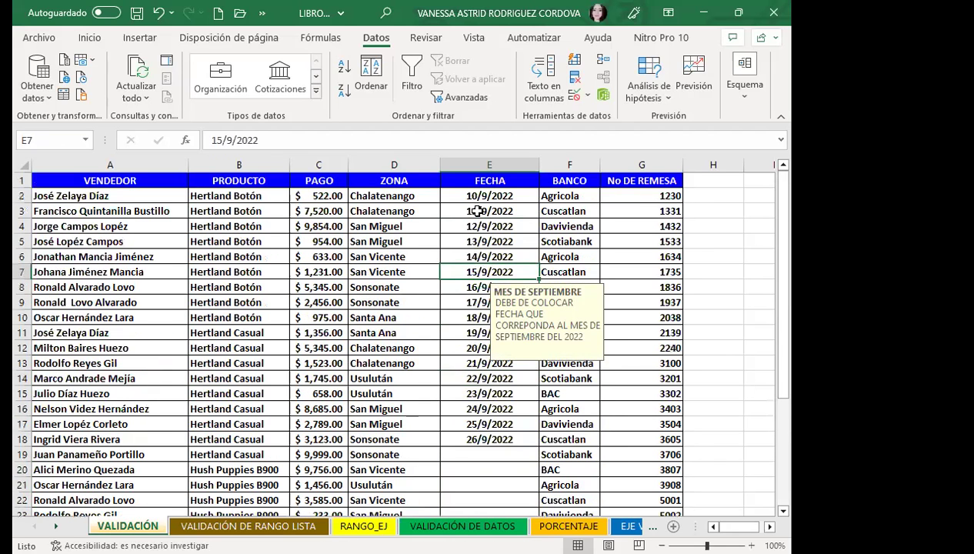
left_click(476, 194)
mouse_move(538, 203)
left_mouse_down()
mouse_move(523, 382)
mouse_move(471, 368)
left_mouse_up()
left_click_drag(459, 201, 454, 438)
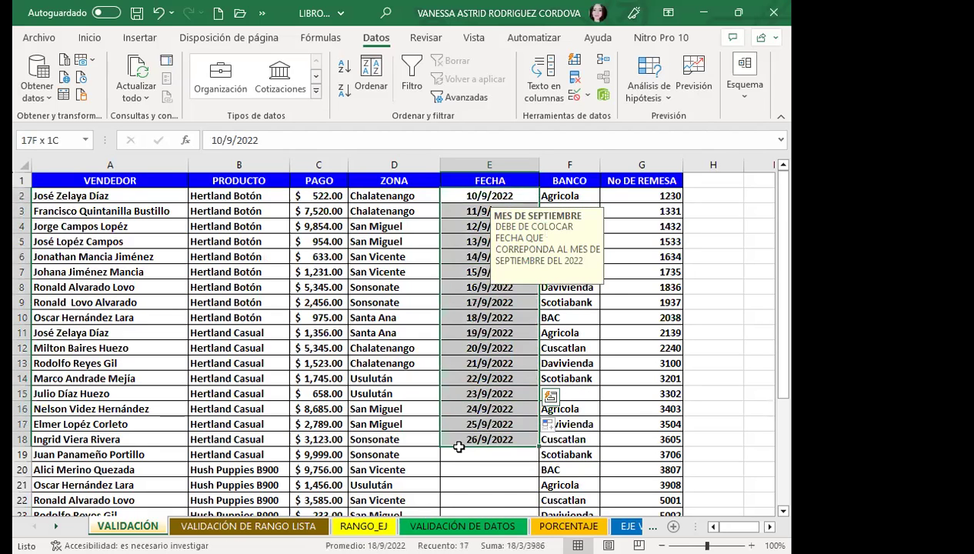
key("Delete")
Check the September input message on empty FECHA cells E5, E2, E4 and E8
left_click(488, 243)
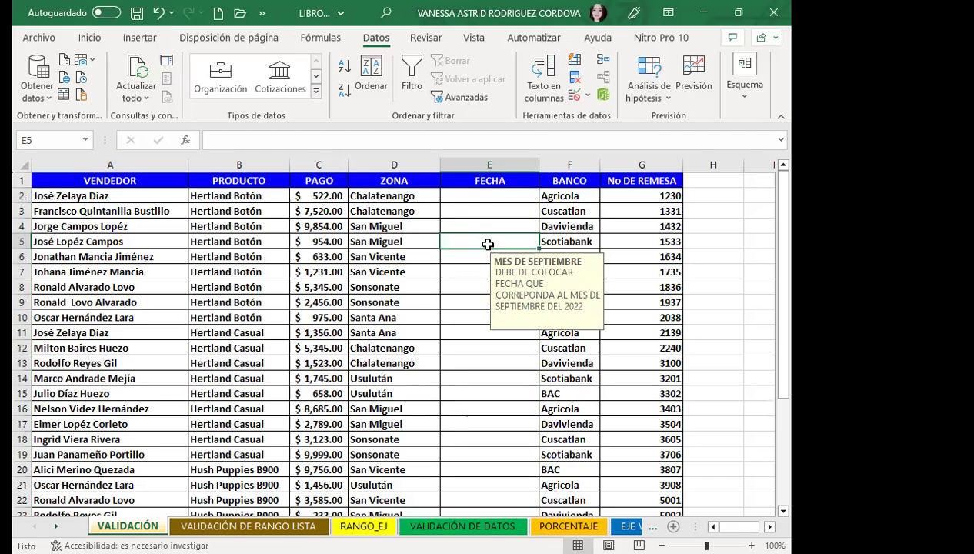
left_click(482, 197)
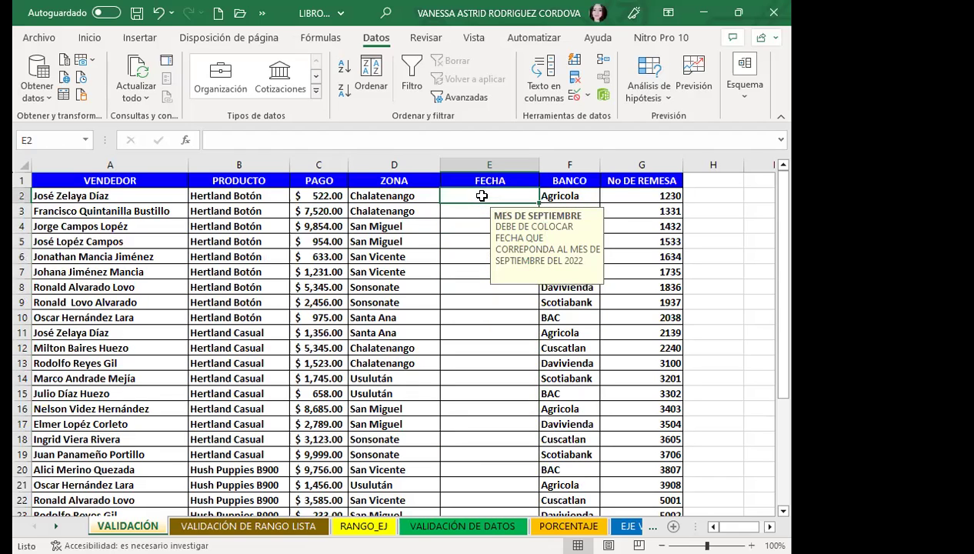
left_click(478, 222)
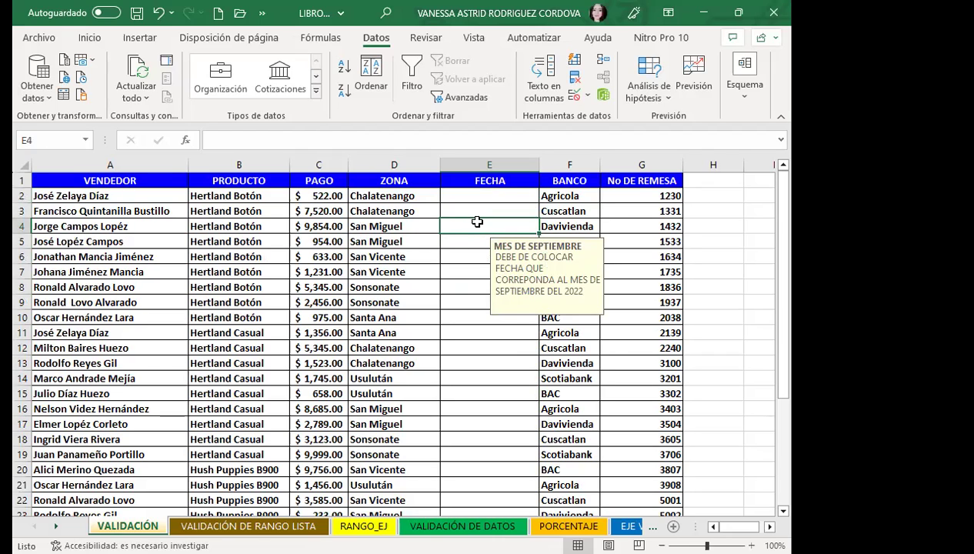
left_click(457, 293)
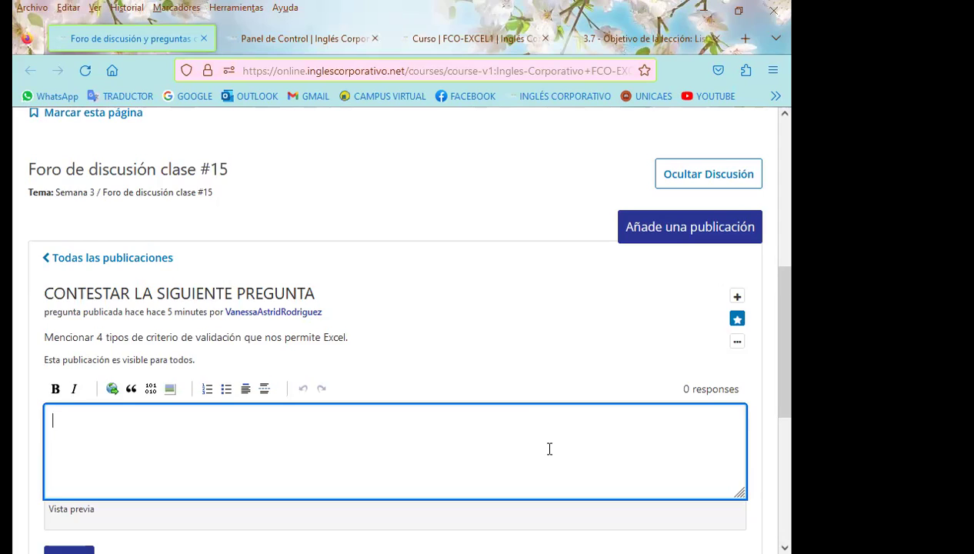
Scroll the Foro de discusión clase #15 post to show its empty reply box
scroll(538, 444, "down", 4)
scroll(323, 358, "up", 3)
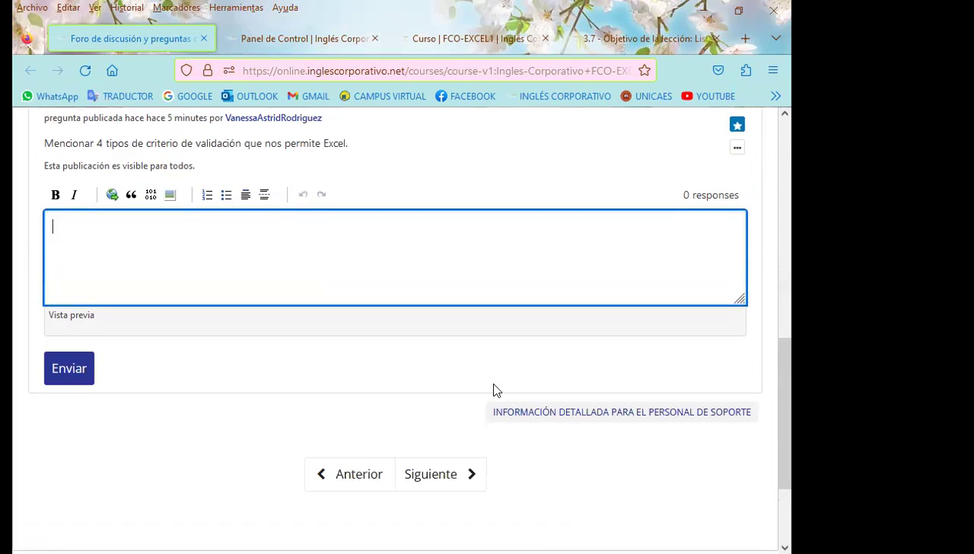
scroll(538, 392, "up", 3)
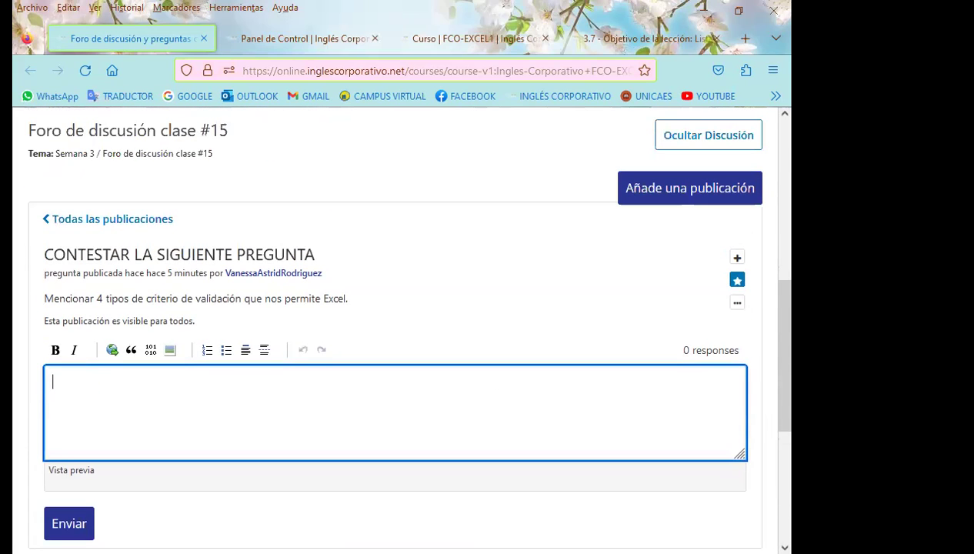